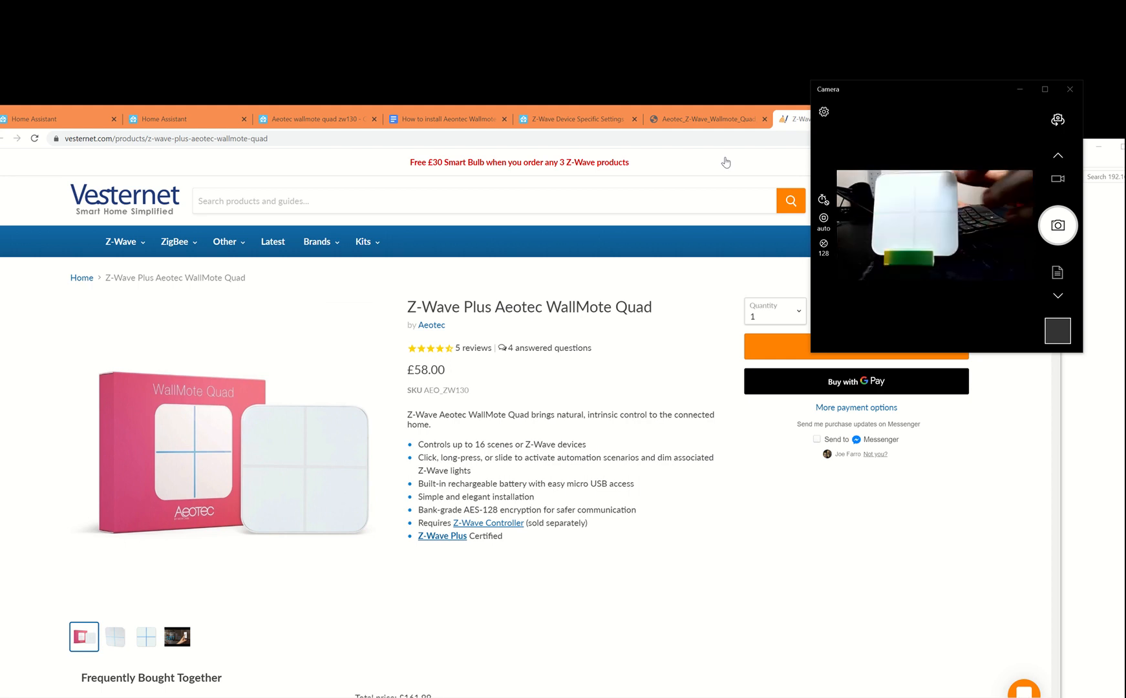
Step: Switch to the Home Assistant configuration and open the Z-Wave network management page
{"action": "left_click", "coordinate": [775, 138]}
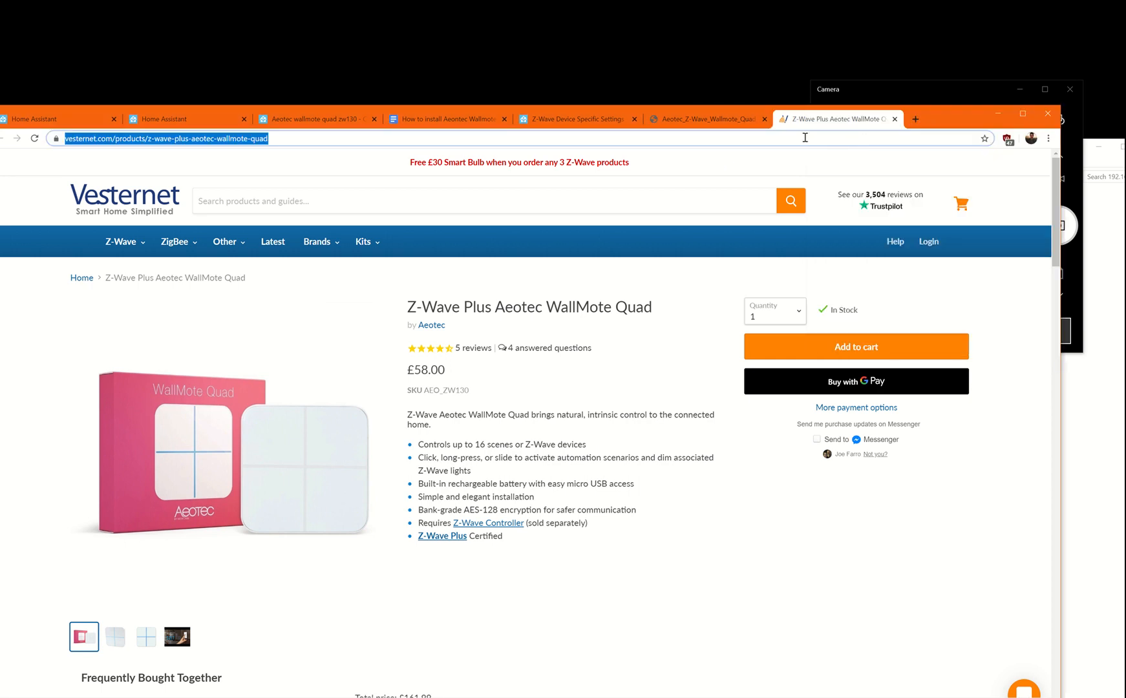
{"action": "left_click", "coordinate": [728, 126]}
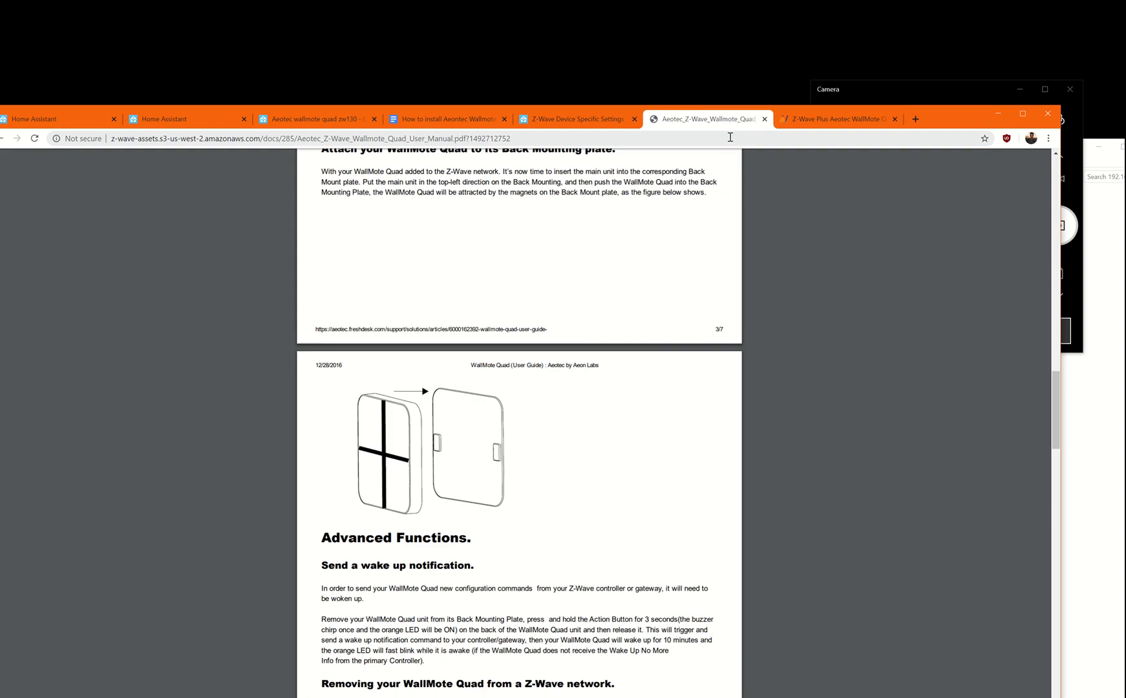
{"action": "left_click", "coordinate": [556, 122]}
{"action": "left_click", "coordinate": [78, 121]}
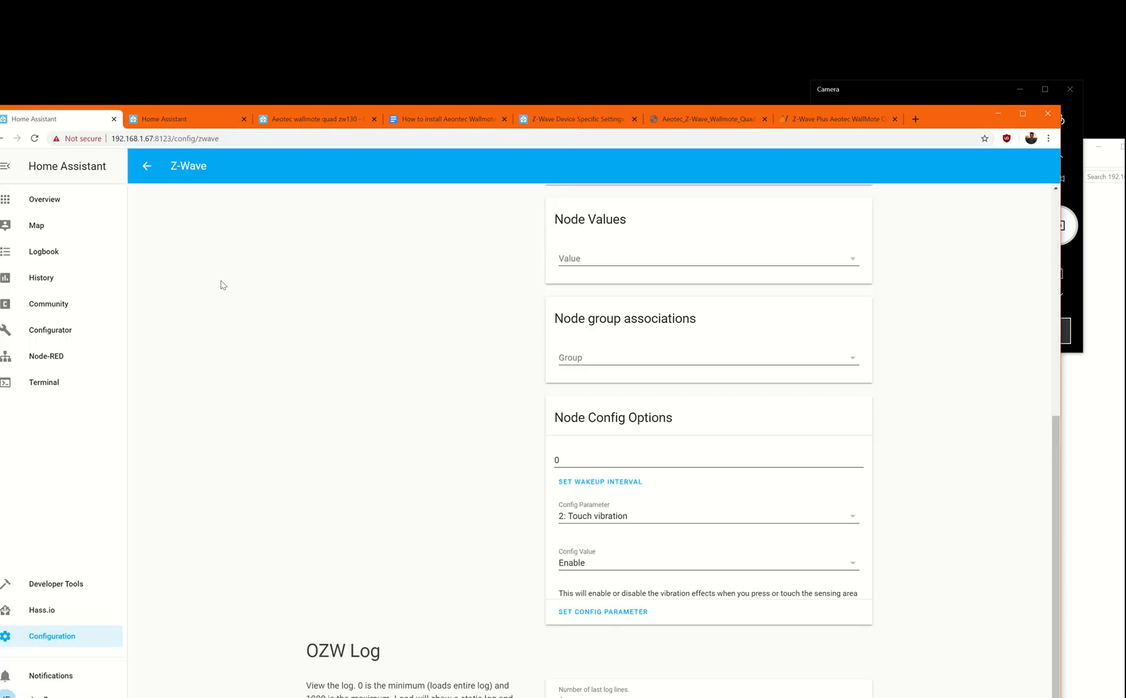
{"action": "left_click", "coordinate": [32, 203]}
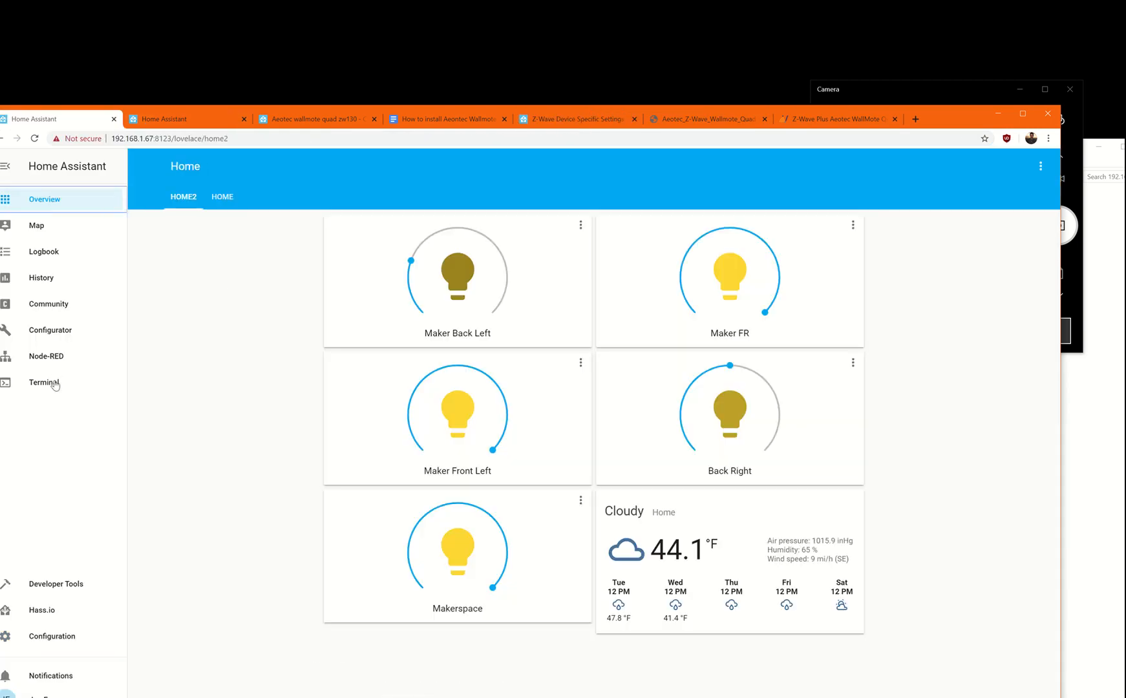
{"action": "left_click", "coordinate": [53, 639]}
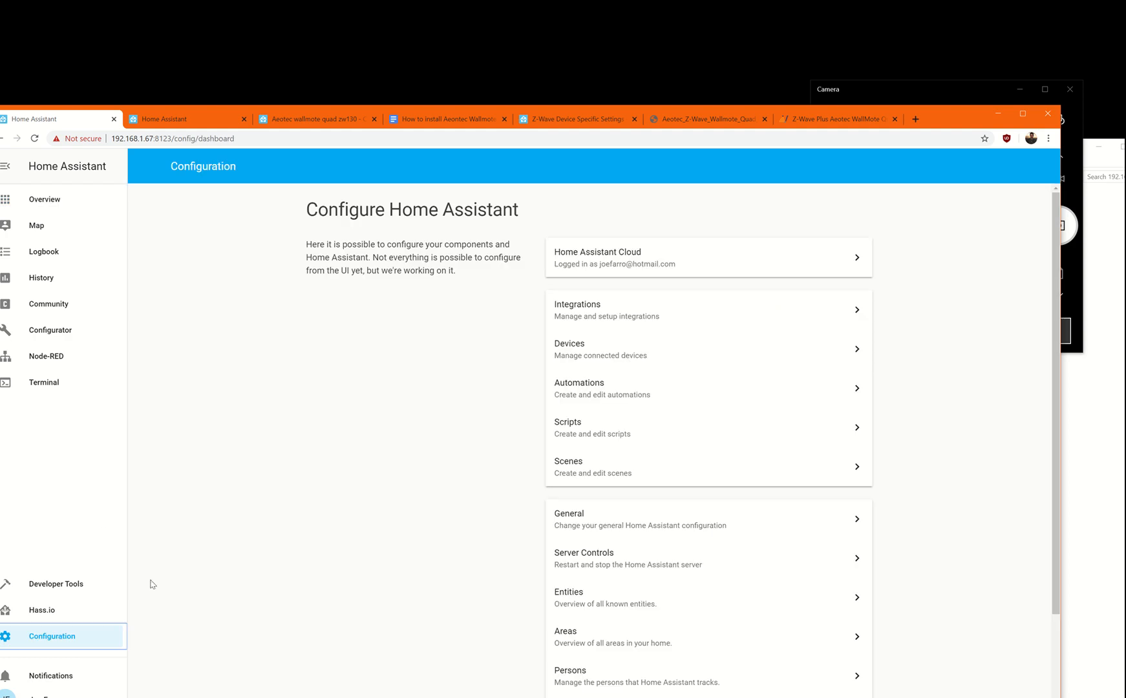
{"action": "scroll", "coordinate": [934, 373], "scroll_direction": "down", "scroll_amount": 2}
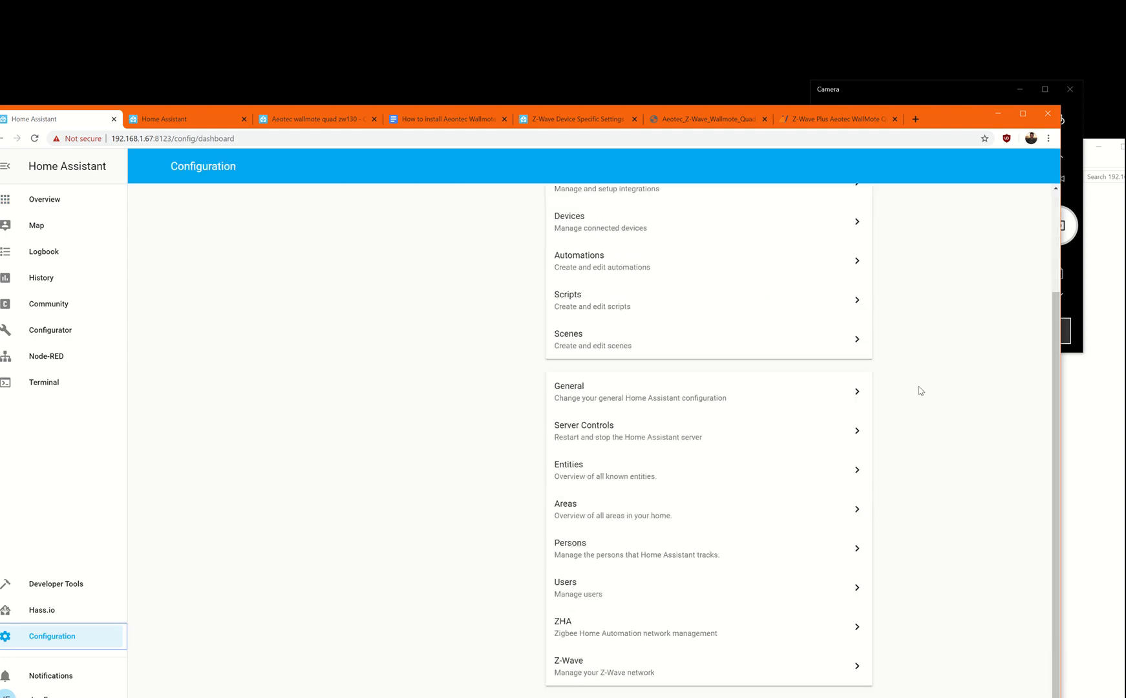
{"action": "left_click", "coordinate": [575, 680]}
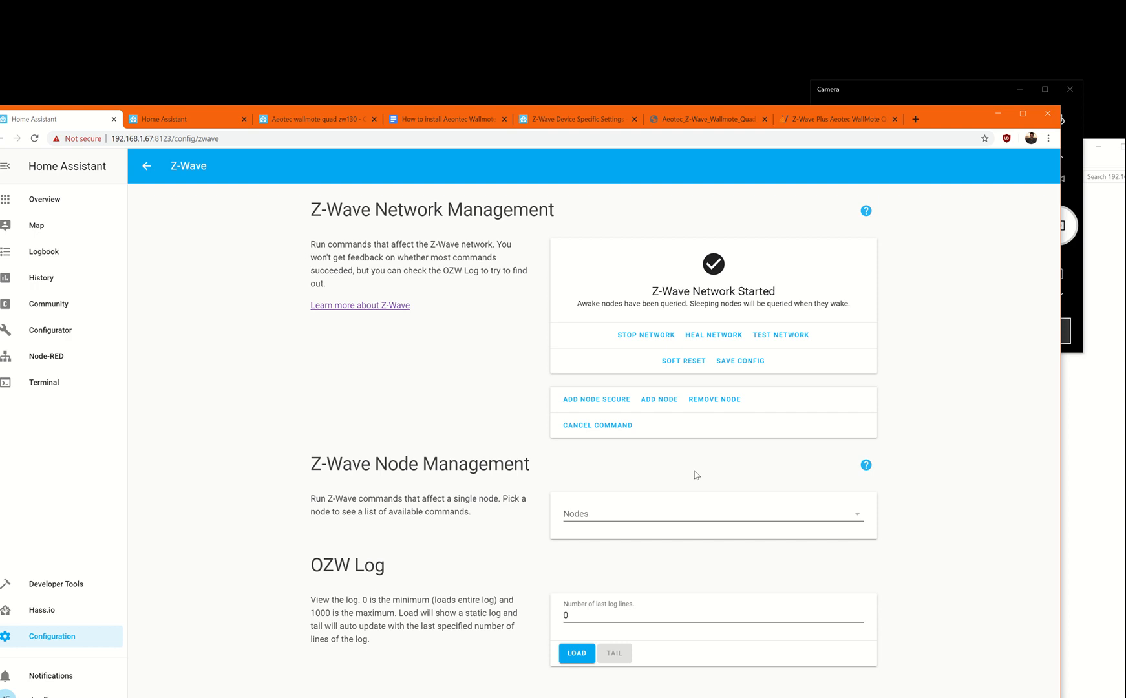
Step: Select the AEON Labs ZW130 WallMote Quad (Node:11) under Z-Wave Node Management and review the node list
{"action": "left_click", "coordinate": [674, 520]}
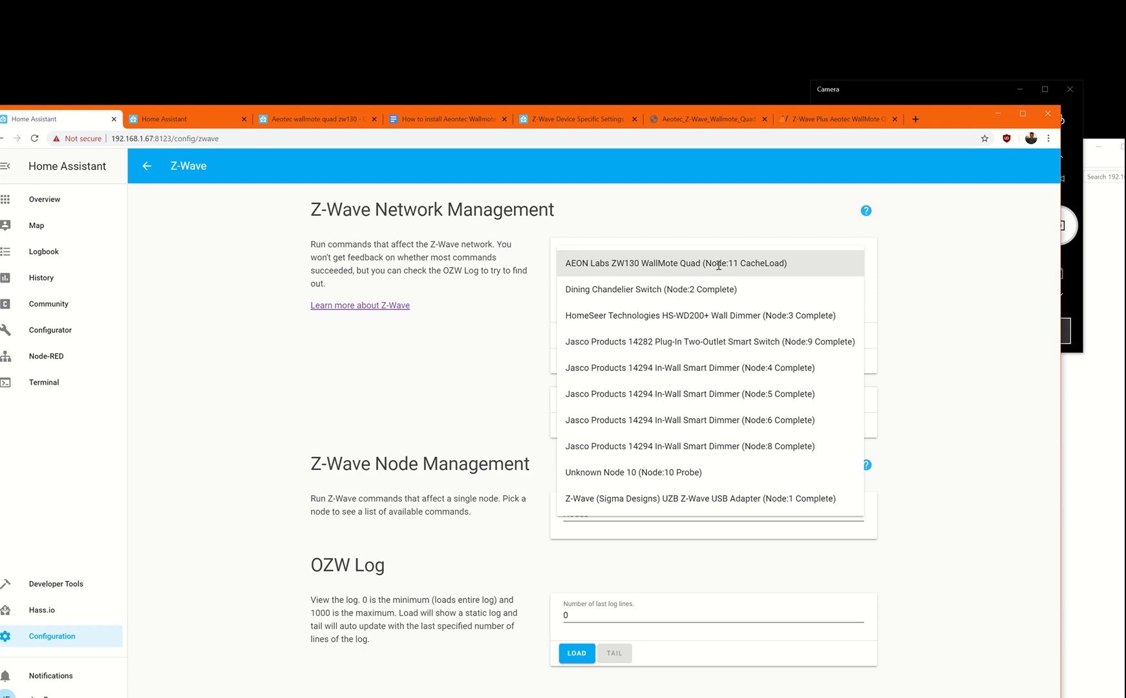
{"action": "left_click_drag", "start_coordinate": [714, 263], "coordinate": [740, 263]}
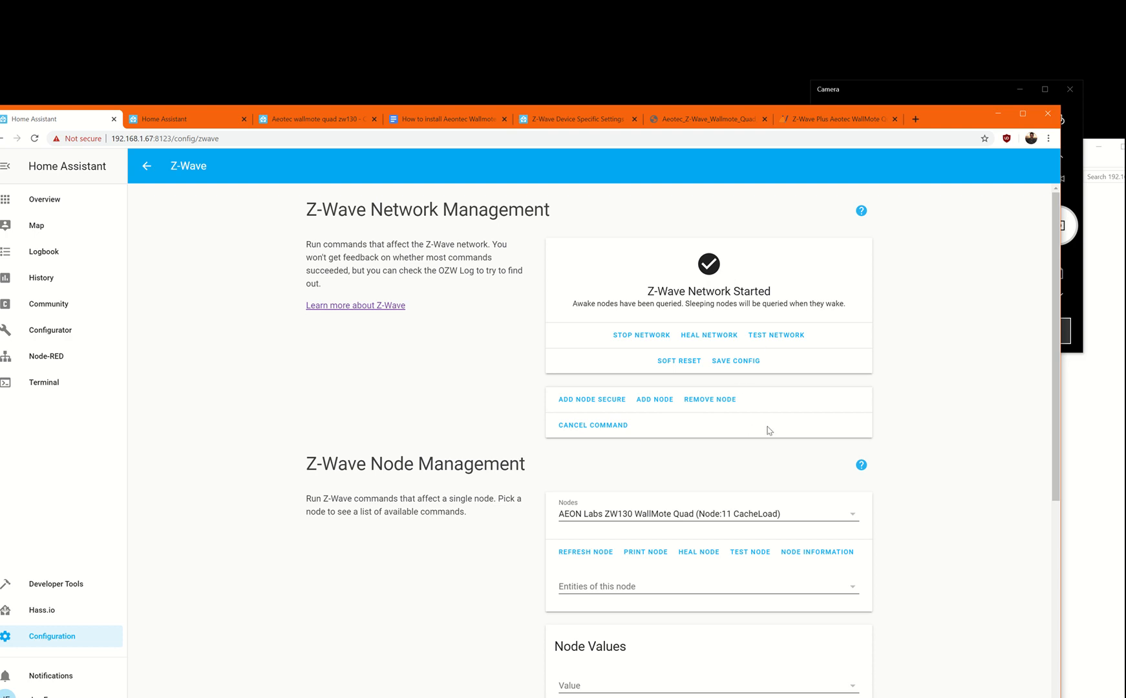
{"action": "left_click", "coordinate": [755, 518]}
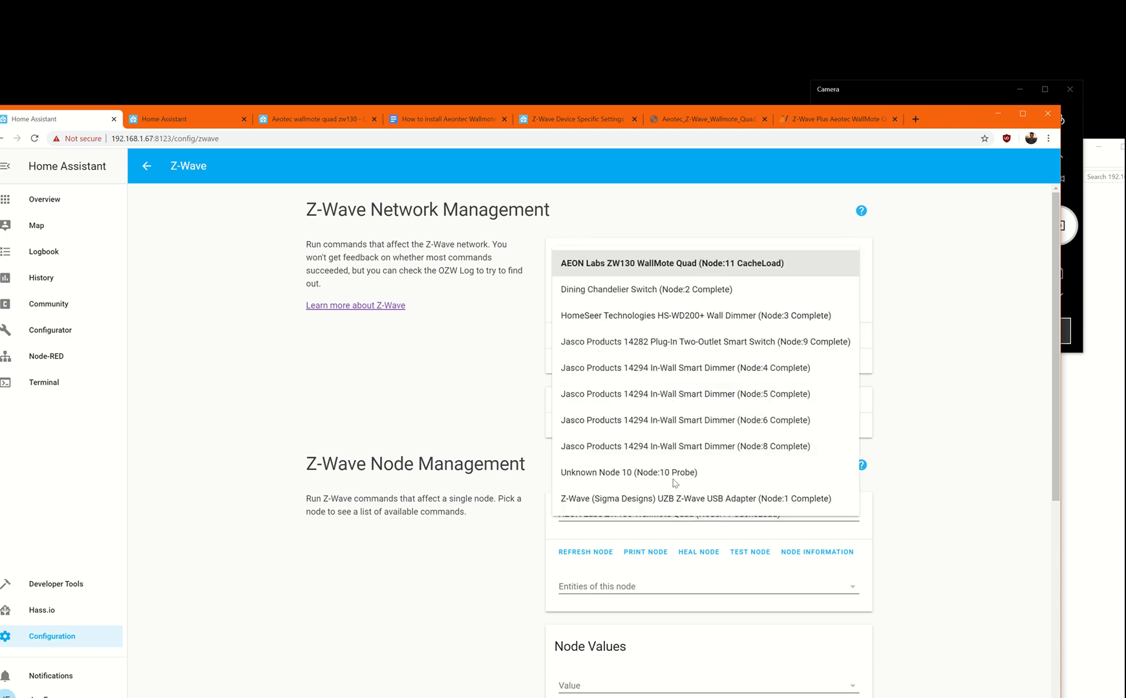
{"action": "left_click", "coordinate": [957, 417]}
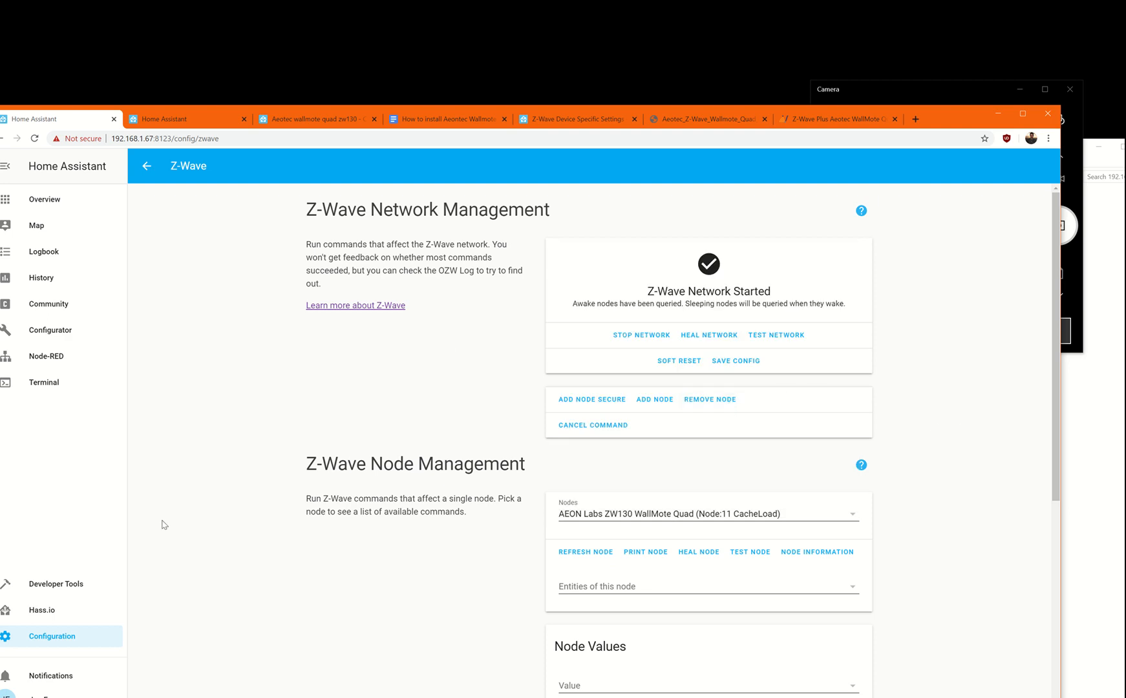
Step: View the Hass.io system information and system log
{"action": "left_click", "coordinate": [49, 607]}
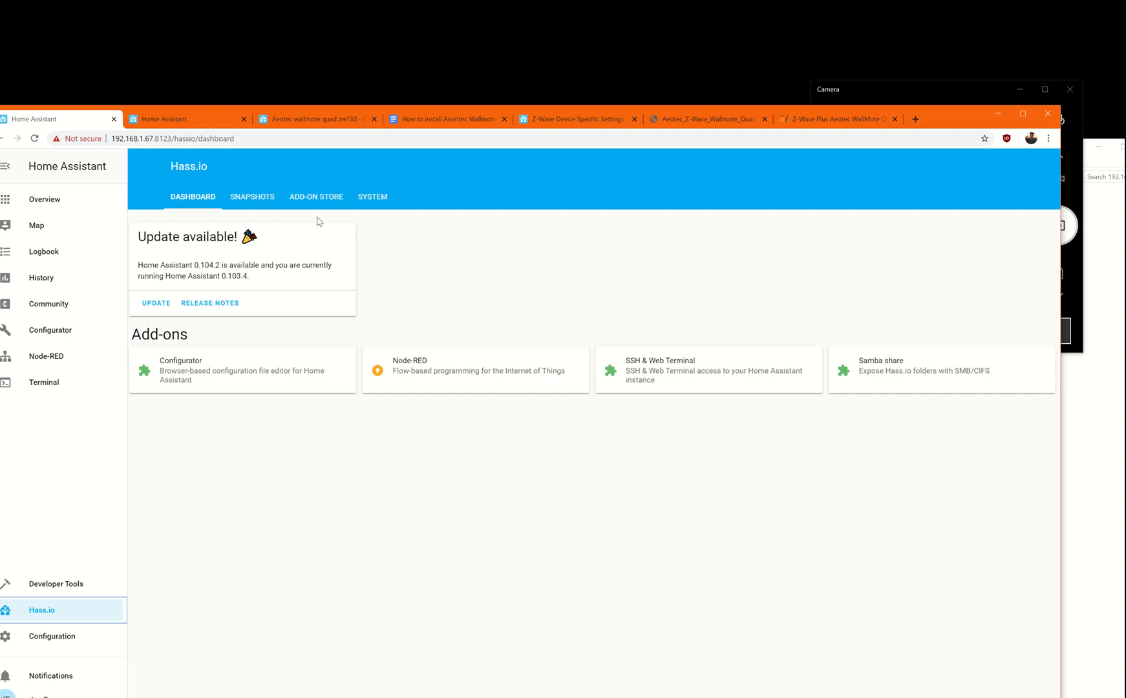
{"action": "left_click", "coordinate": [369, 199]}
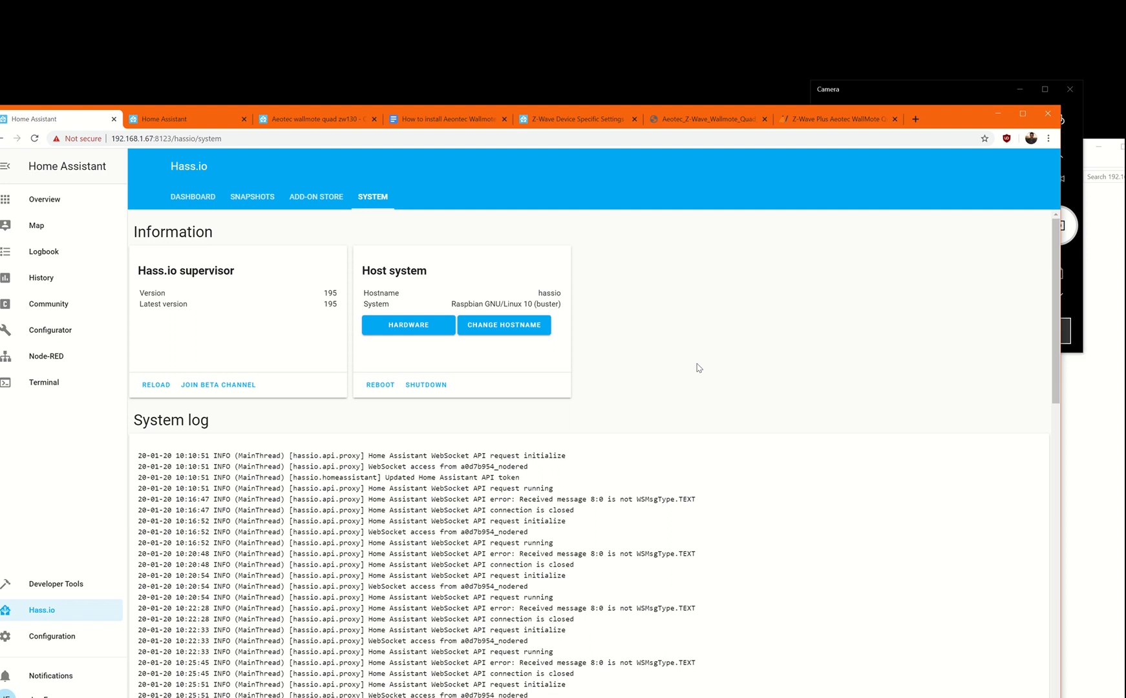
Step: Look through the Z-Wave Device Specific Settings documentation for the Aeotec Wallmote and Aeotec NanoMote Quad sections
{"action": "left_click", "coordinate": [568, 120]}
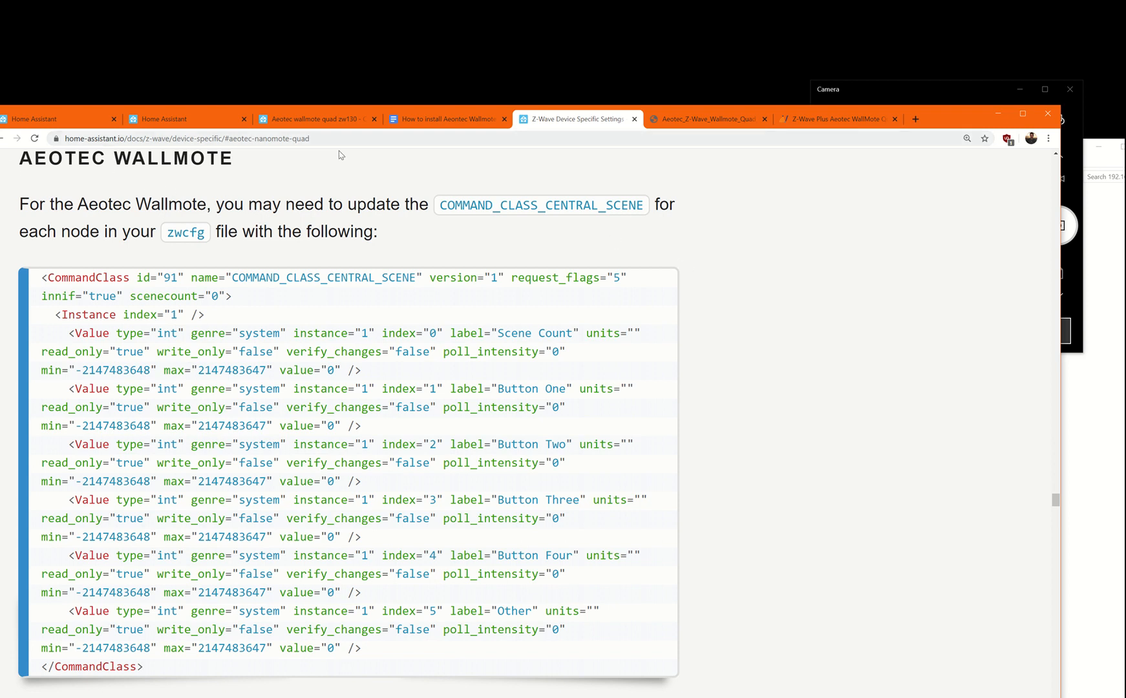
{"action": "left_click_drag", "start_coordinate": [335, 143], "coordinate": [11, 205]}
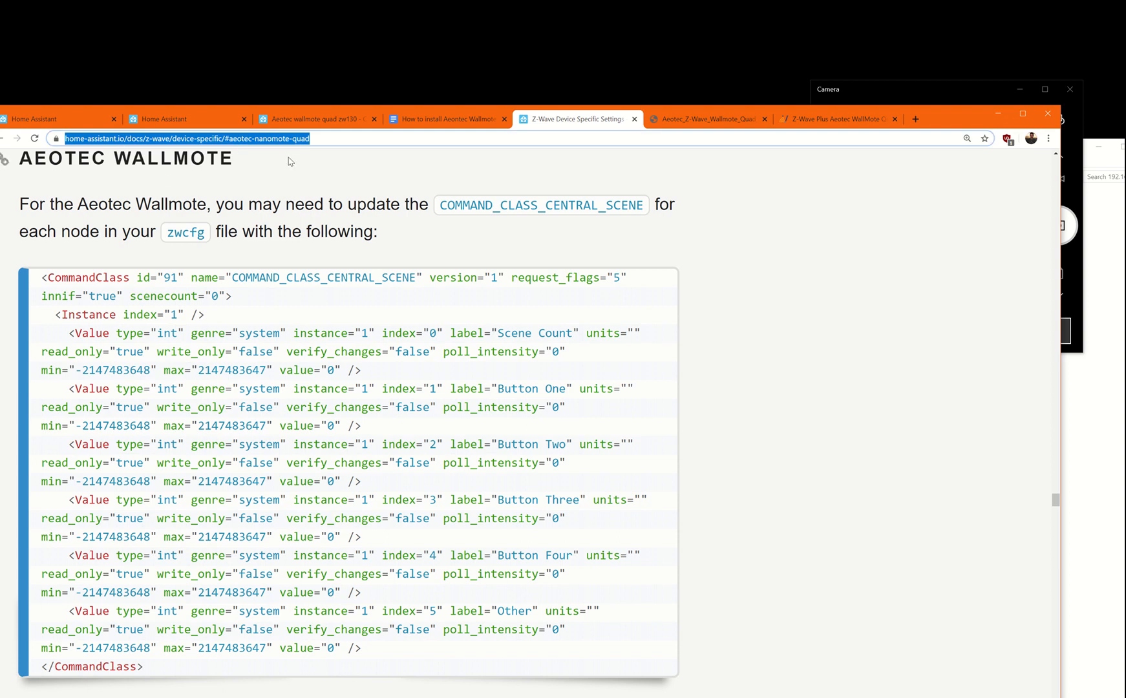
{"action": "scroll", "coordinate": [265, 224], "scroll_direction": "up", "scroll_amount": 10}
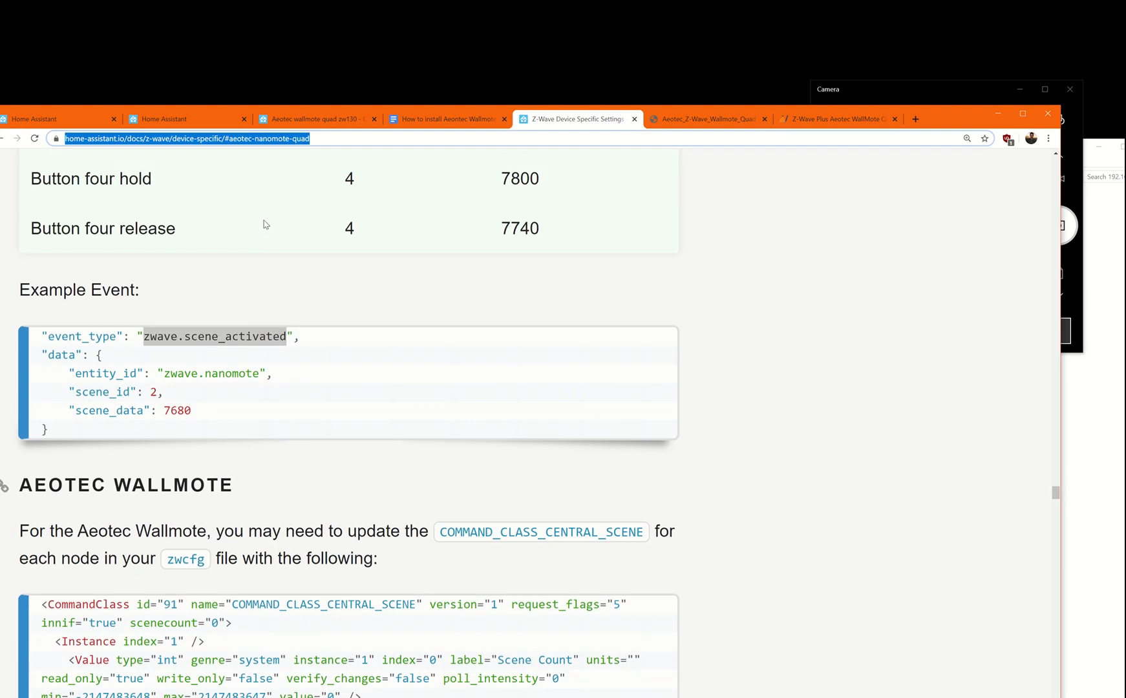
{"action": "left_click_drag", "start_coordinate": [1054, 485], "coordinate": [1060, 151]}
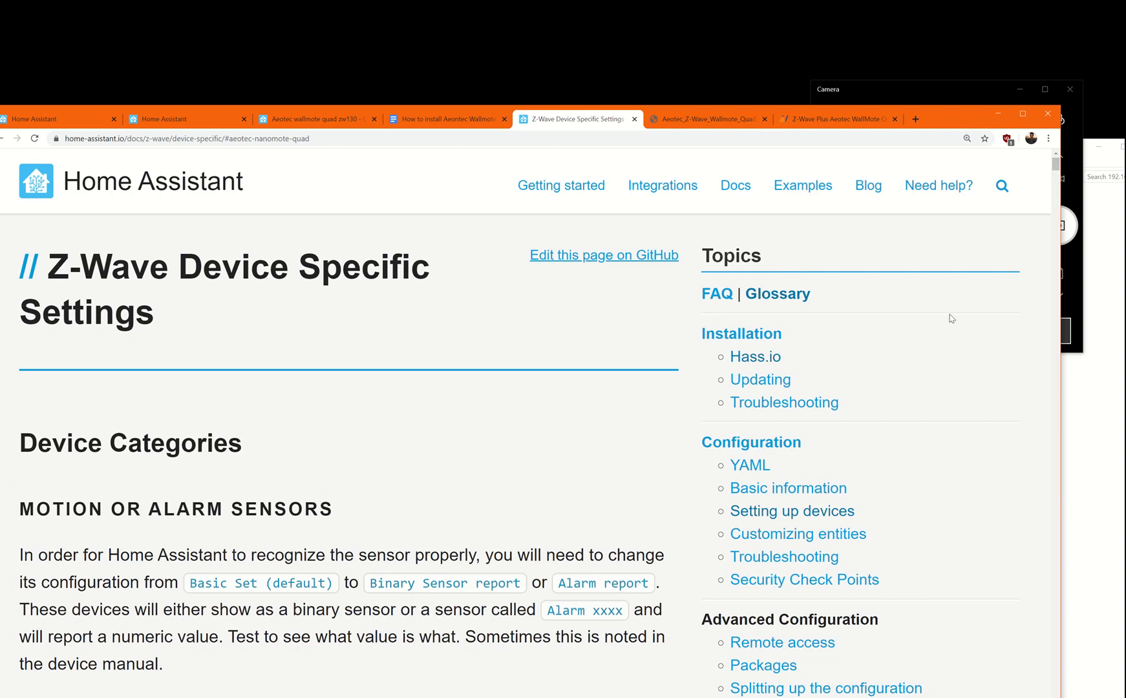
{"action": "left_click_drag", "start_coordinate": [1056, 165], "coordinate": [1031, 467]}
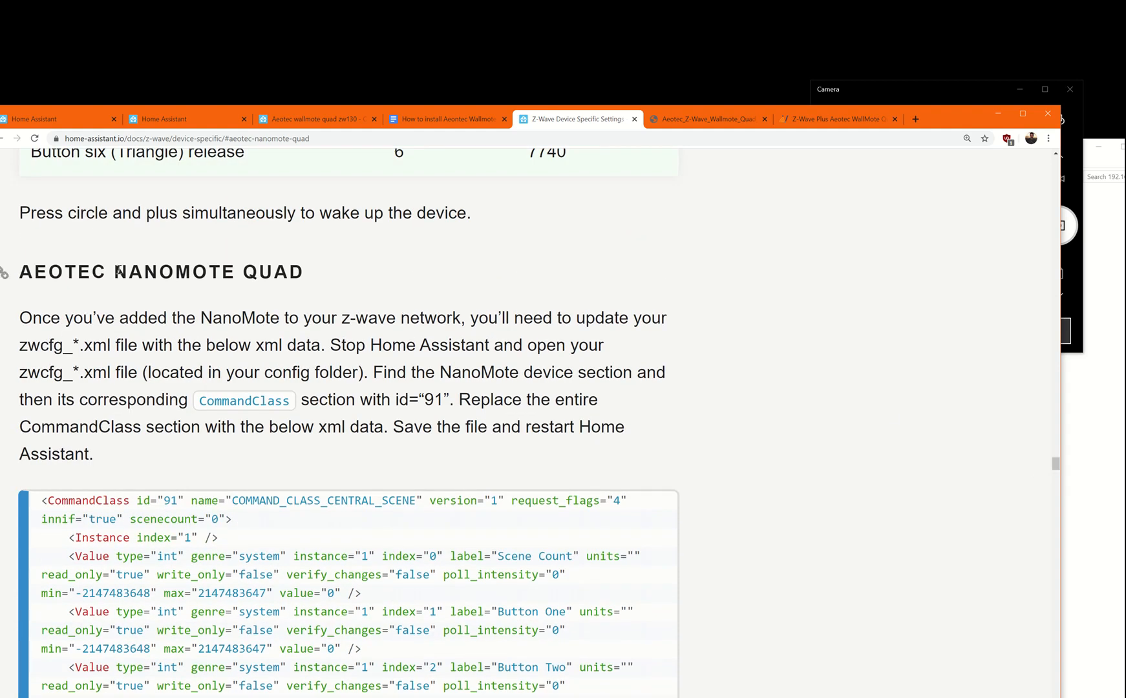
{"action": "left_click_drag", "start_coordinate": [114, 271], "coordinate": [237, 272]}
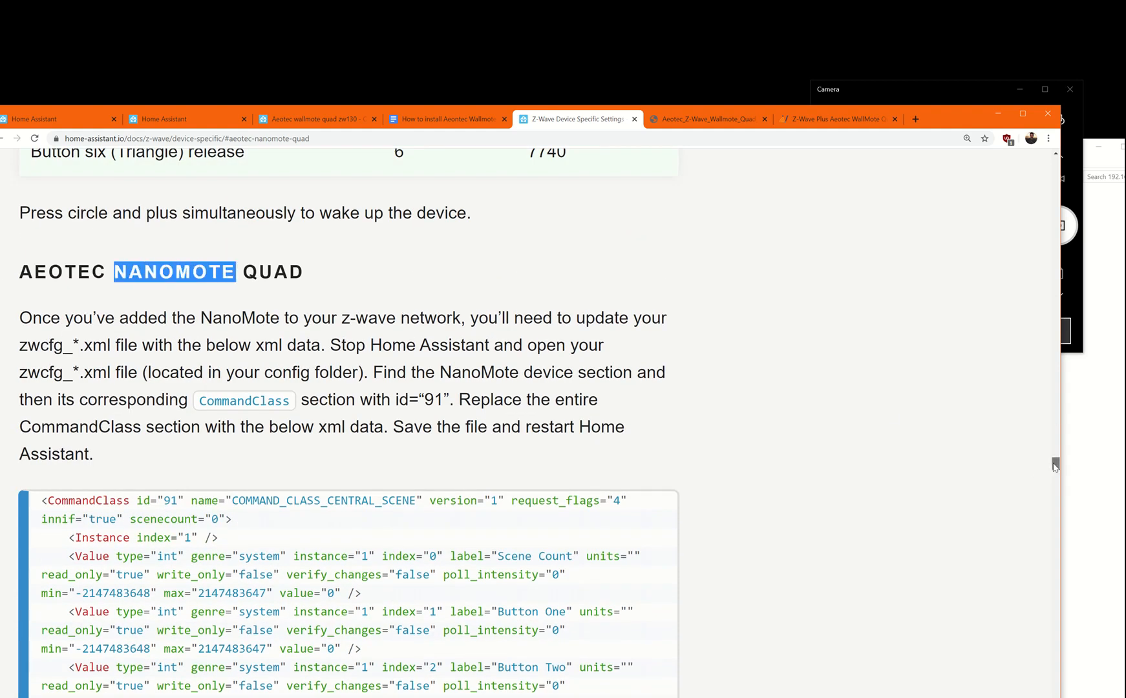
Step: Select the entire COMMAND_CLASS_CENTRAL_SCENE XML block in the documentation's Aeotec Wallmote section
{"action": "left_click_drag", "start_coordinate": [1056, 464], "coordinate": [1042, 504]}
{"action": "scroll", "coordinate": [344, 460], "scroll_direction": "down", "scroll_amount": 1}
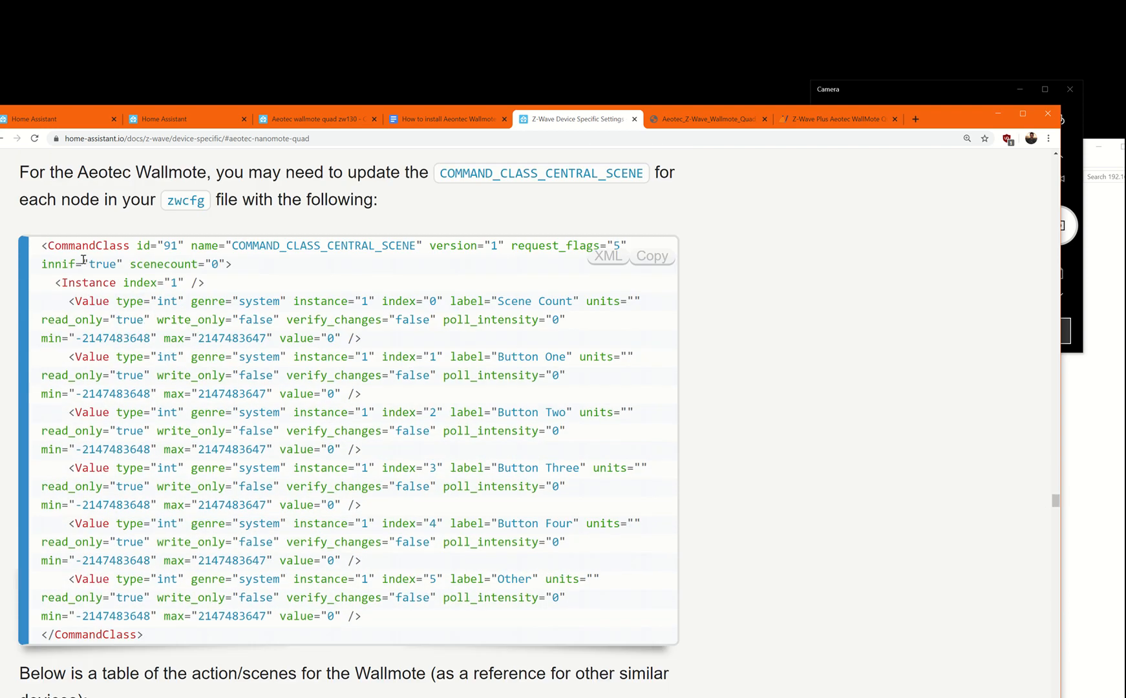
{"action": "left_click_drag", "start_coordinate": [41, 246], "coordinate": [274, 637]}
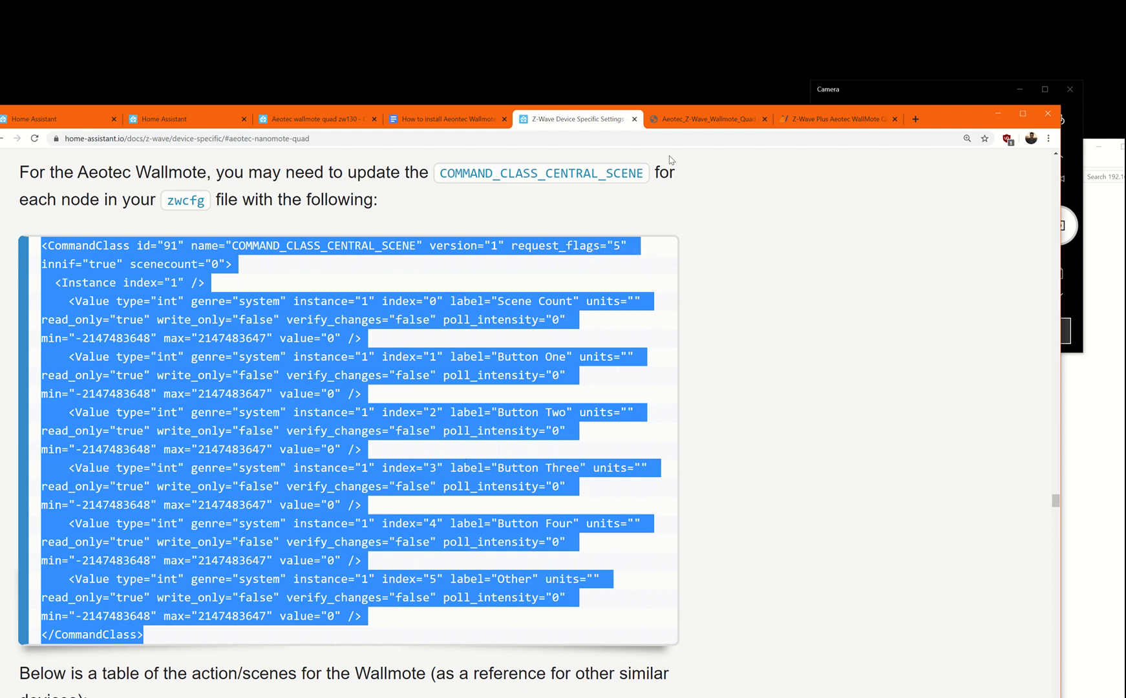
Step: Switch to File Explorer, open the config folder on the 192.168.1.67 share and select the zwcfg_0xe64a918a file
{"action": "left_click", "coordinate": [40, 118]}
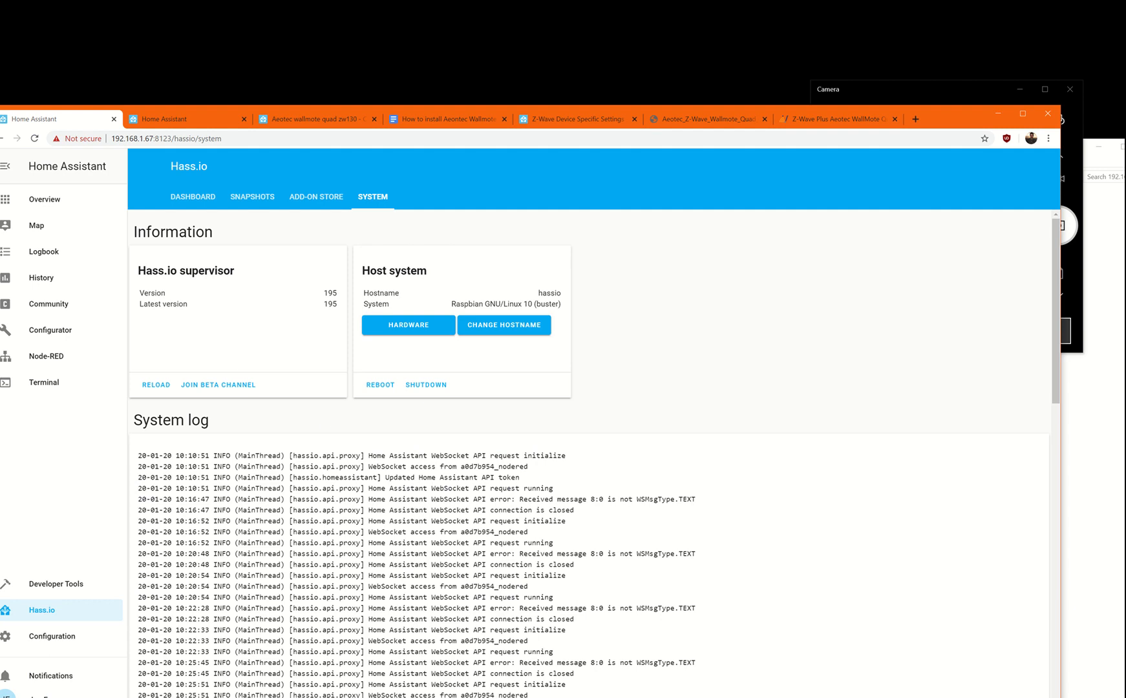
{"action": "key", "text": "alt+Tab"}
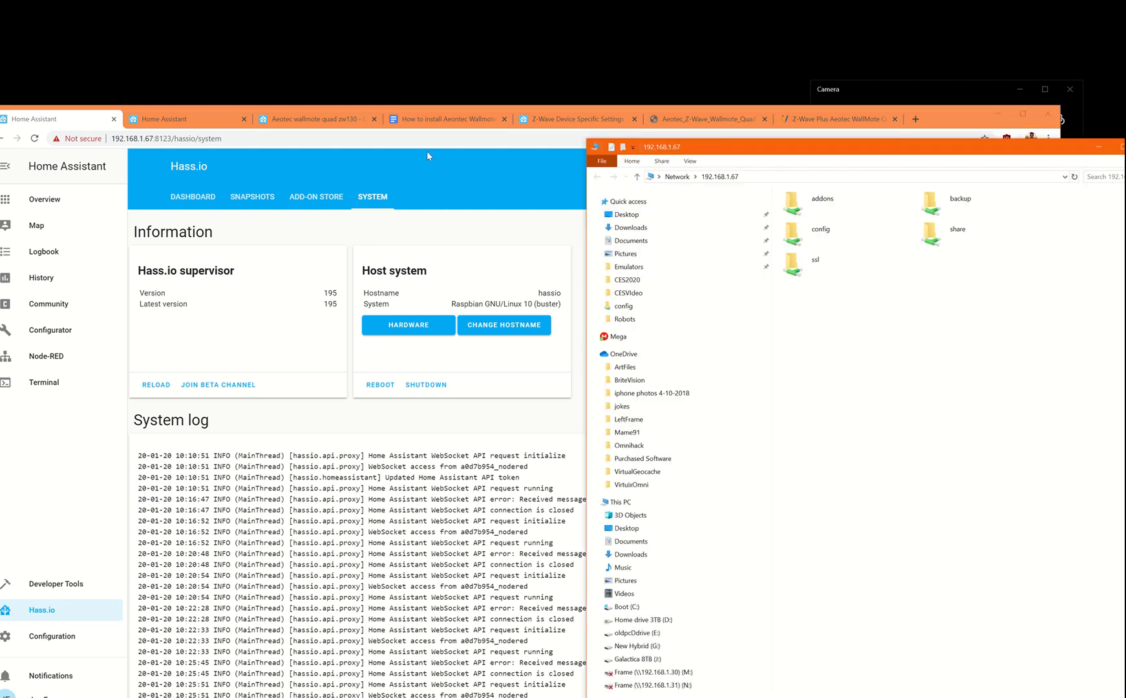
{"action": "double_click", "coordinate": [812, 238]}
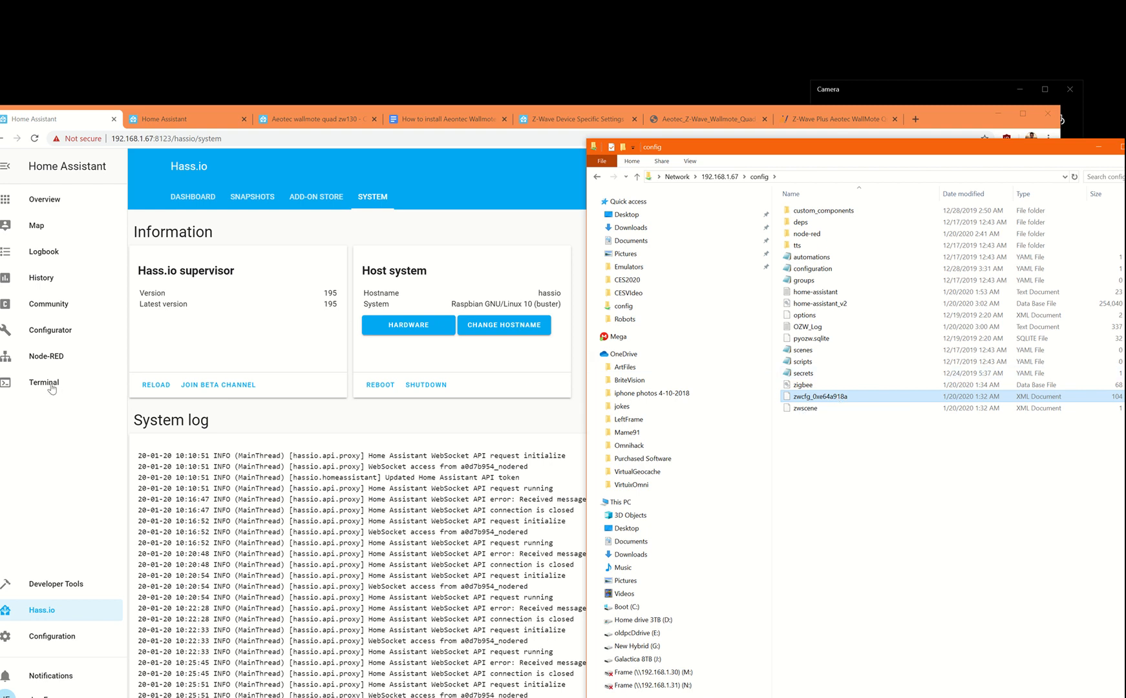
Step: Open the details of the SSH & Web Terminal community add-on from the Hass.io add-on store
{"action": "left_click", "coordinate": [71, 383]}
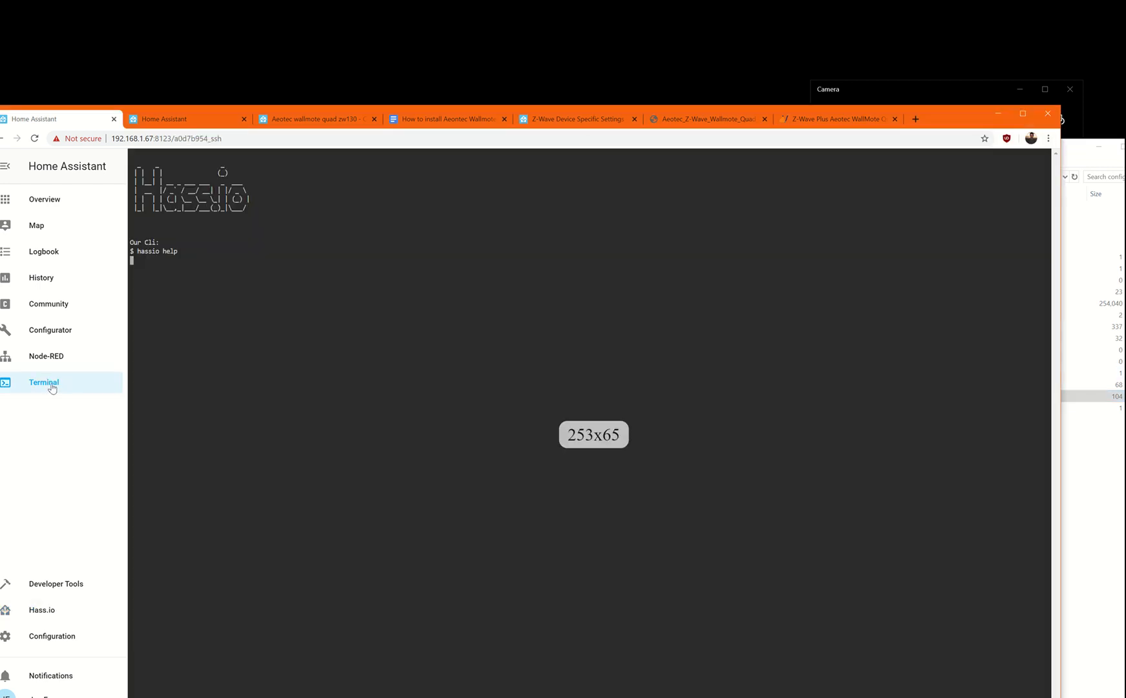
{"action": "left_click", "coordinate": [38, 636]}
{"action": "left_click", "coordinate": [40, 613]}
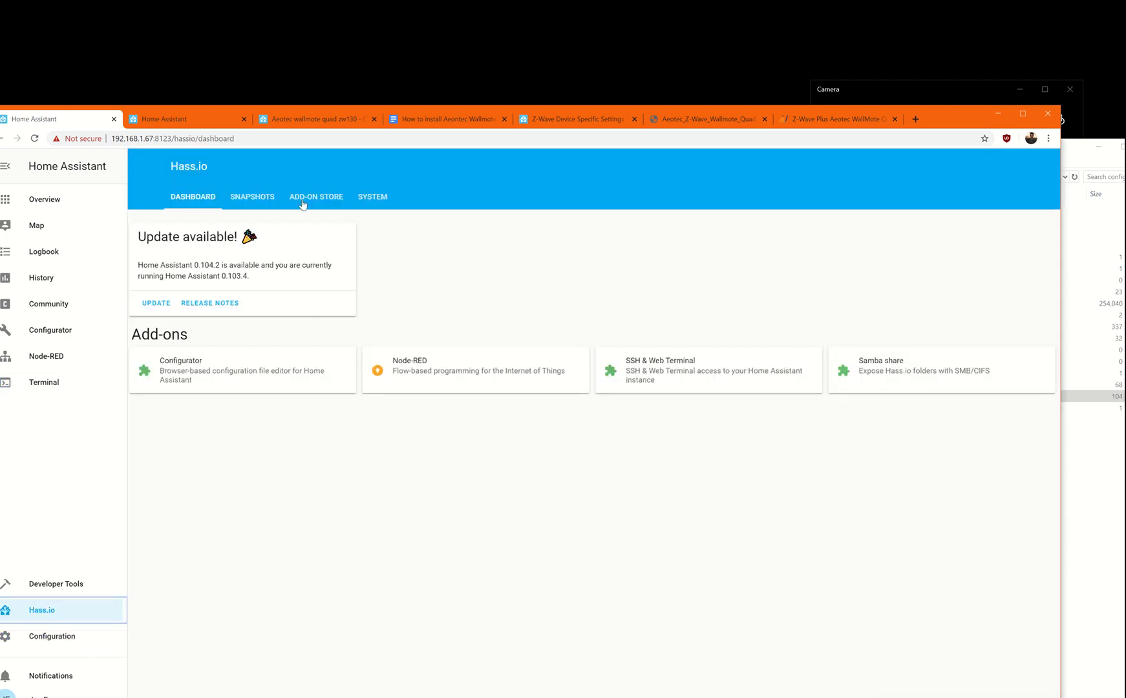
{"action": "left_click", "coordinate": [304, 196]}
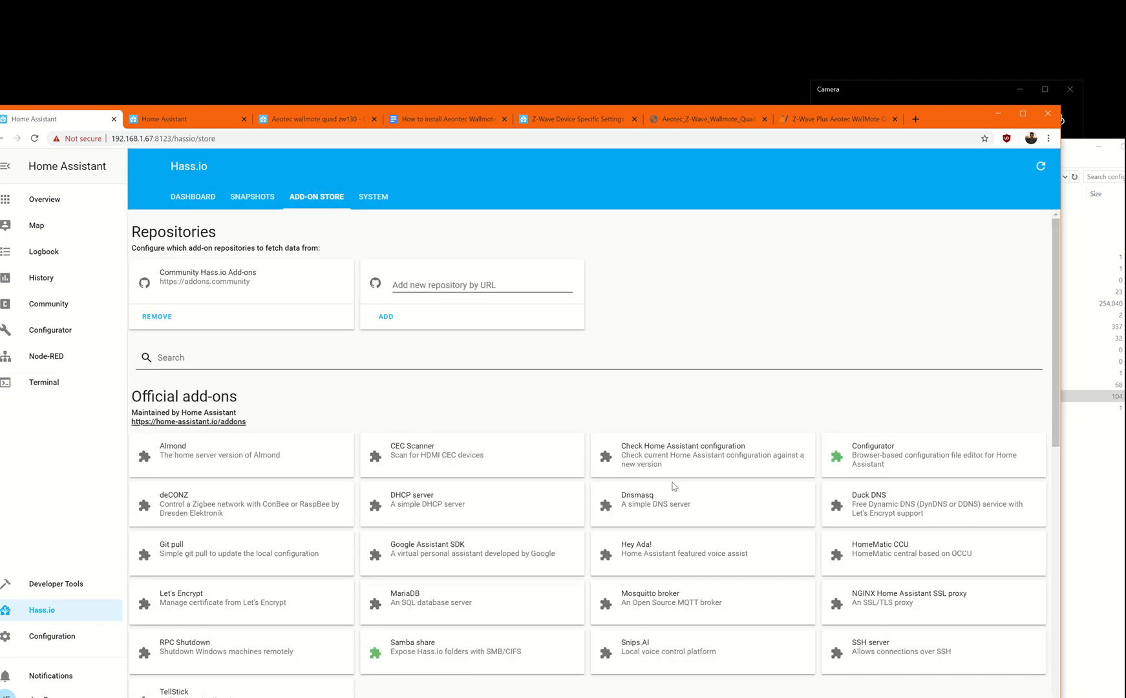
{"action": "scroll", "coordinate": [893, 466], "scroll_direction": "down", "scroll_amount": 5}
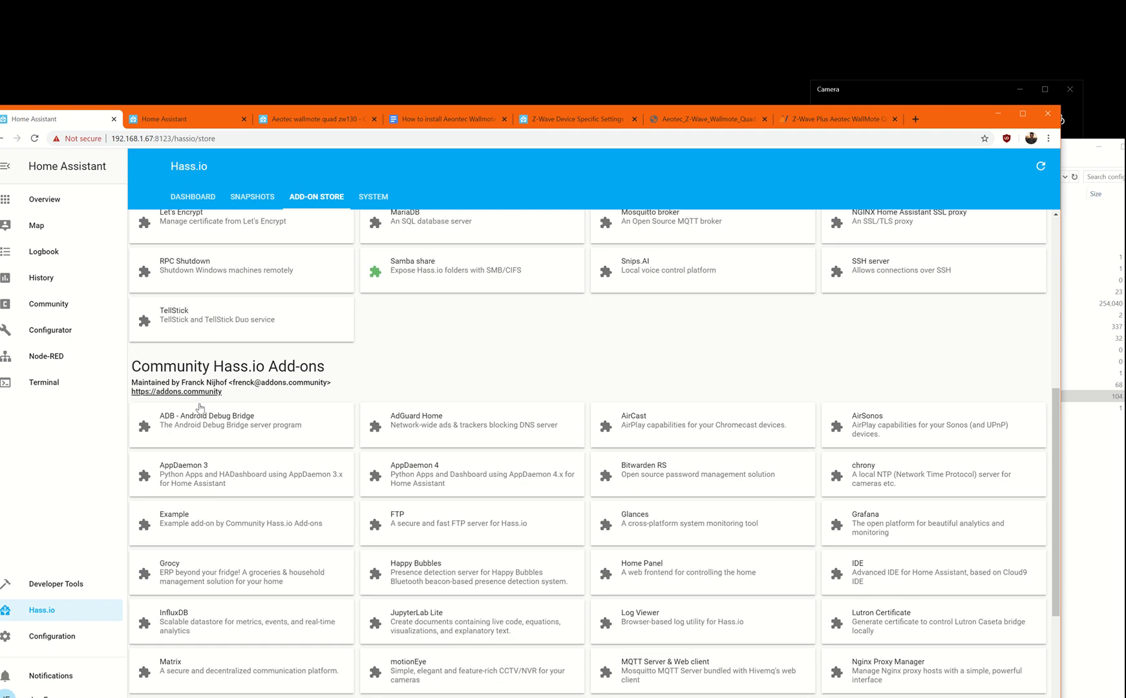
{"action": "scroll", "coordinate": [832, 611], "scroll_direction": "down", "scroll_amount": 3}
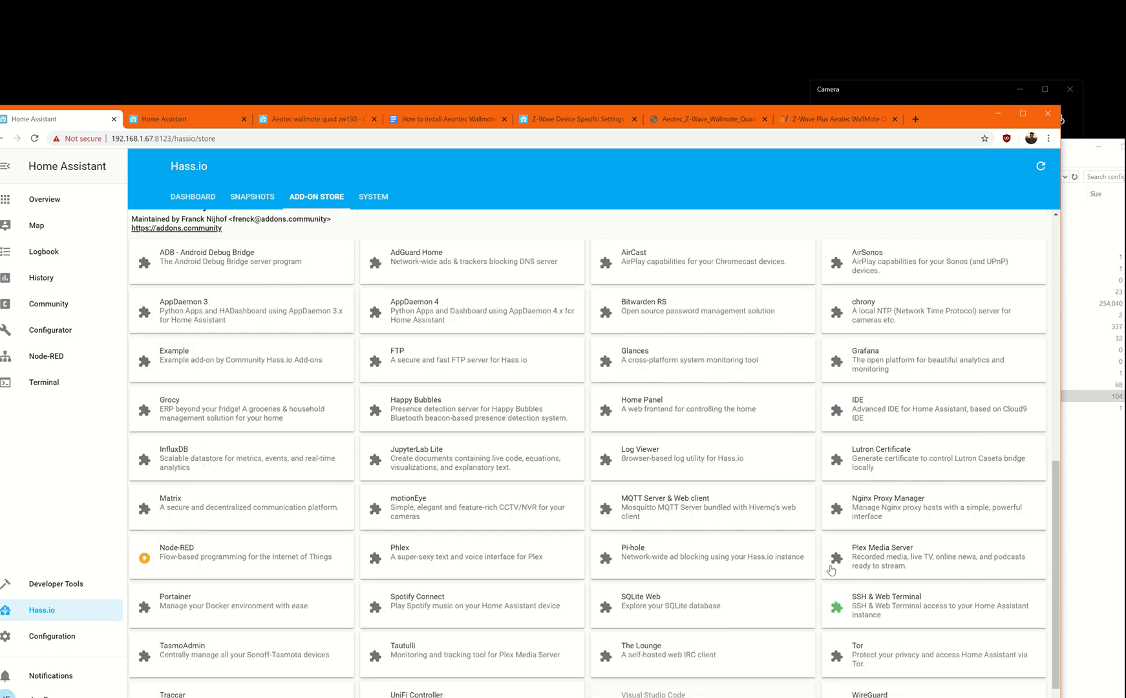
{"action": "left_click", "coordinate": [880, 617]}
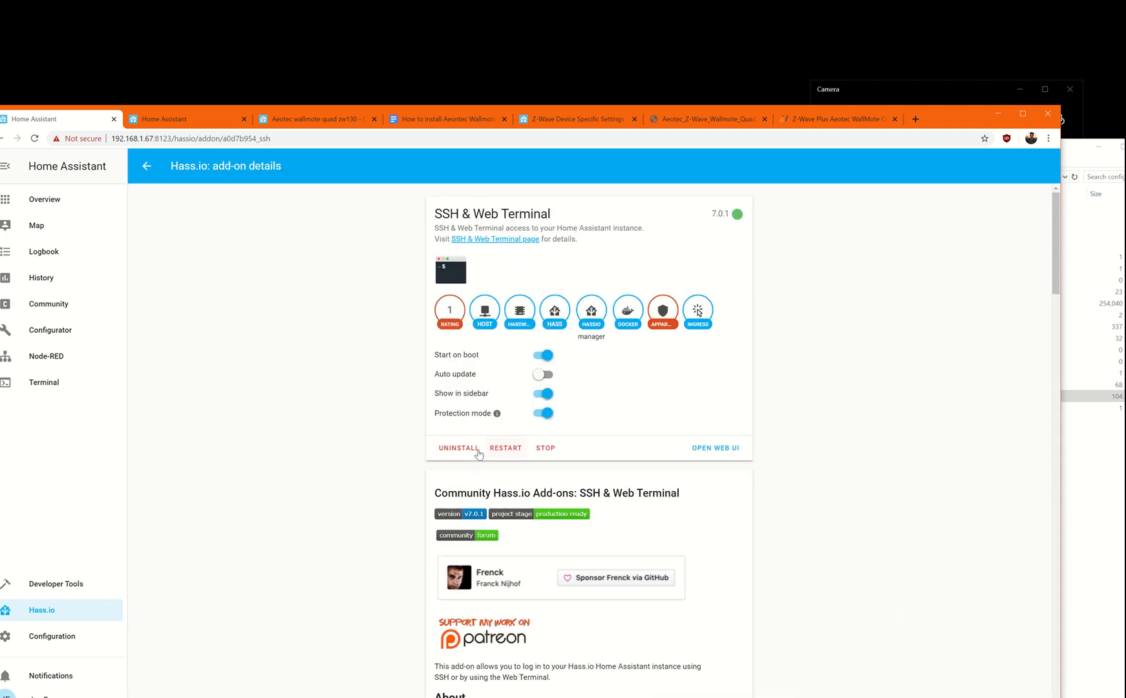
Step: Examine the SSH & Web Terminal add-on's description and its SSH config, including the password entry
{"action": "scroll", "coordinate": [766, 442], "scroll_direction": "down", "scroll_amount": 4}
{"action": "scroll", "coordinate": [768, 440], "scroll_direction": "down", "scroll_amount": 15}
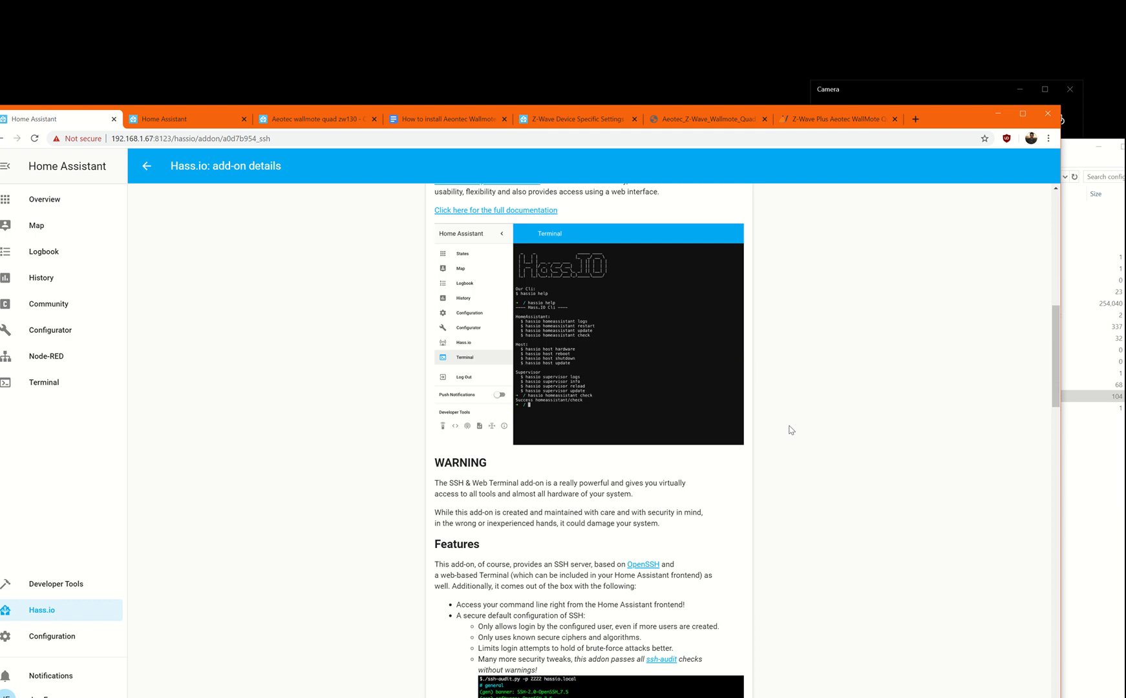
{"action": "scroll", "coordinate": [787, 424], "scroll_direction": "down", "scroll_amount": 3}
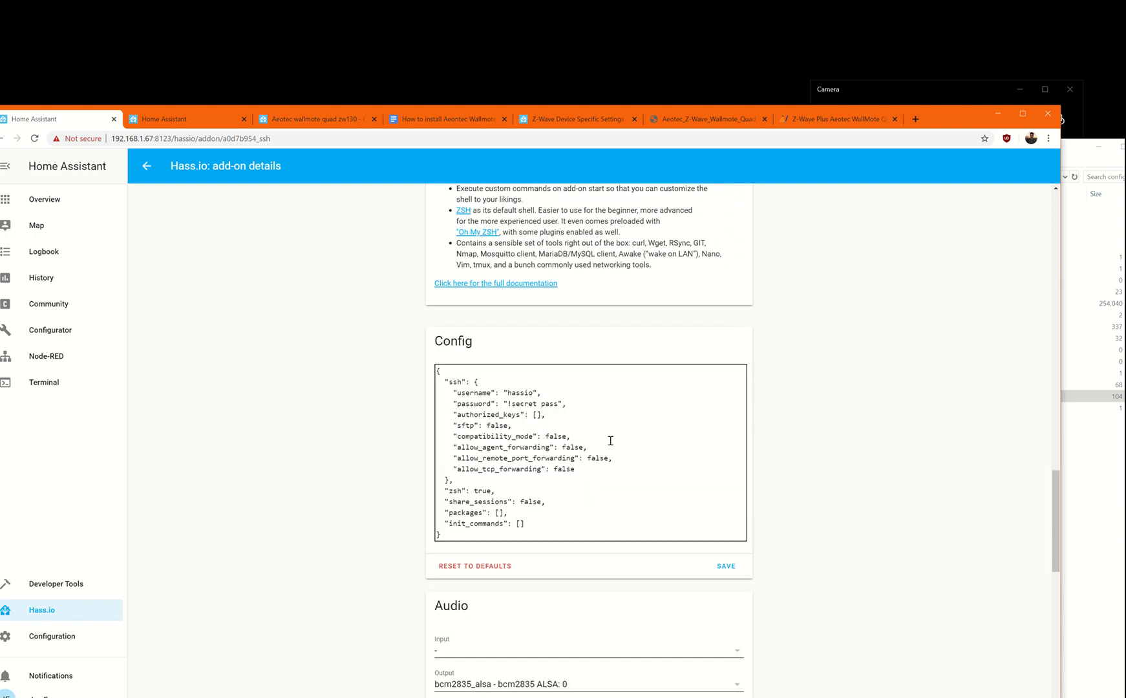
{"action": "left_click_drag", "start_coordinate": [508, 404], "coordinate": [562, 404]}
{"action": "scroll", "coordinate": [744, 418], "scroll_direction": "up", "scroll_amount": 20}
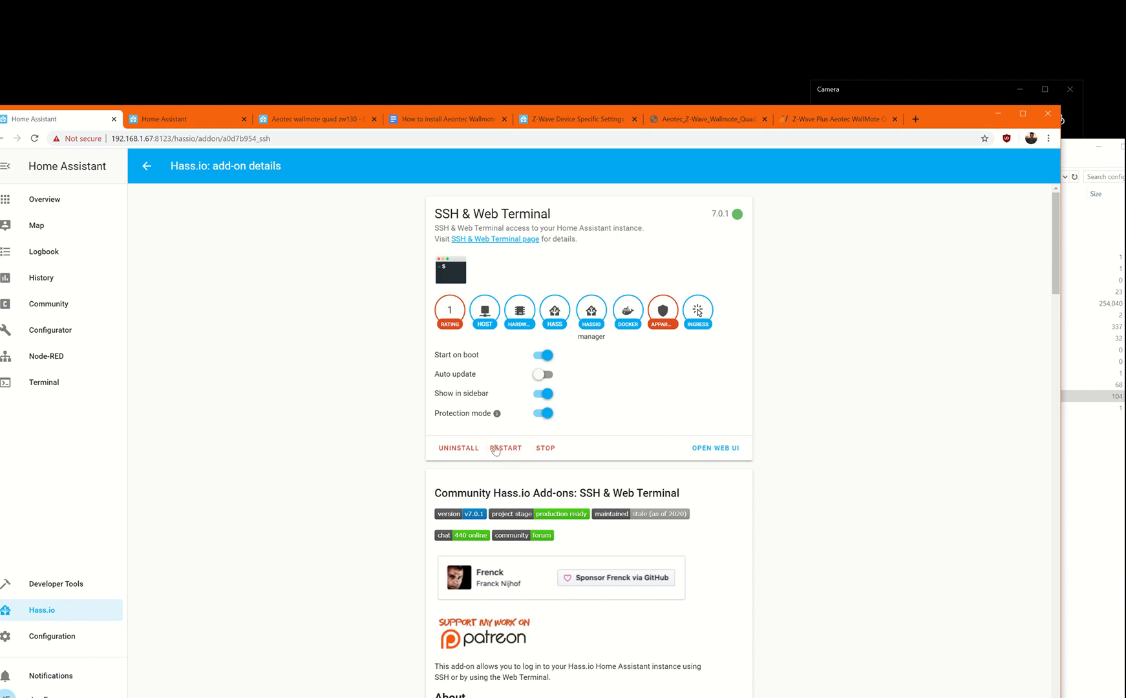
Step: Stop Home Assistant by running "hassio homeassistant stop" in the web terminal
{"action": "left_click", "coordinate": [63, 384]}
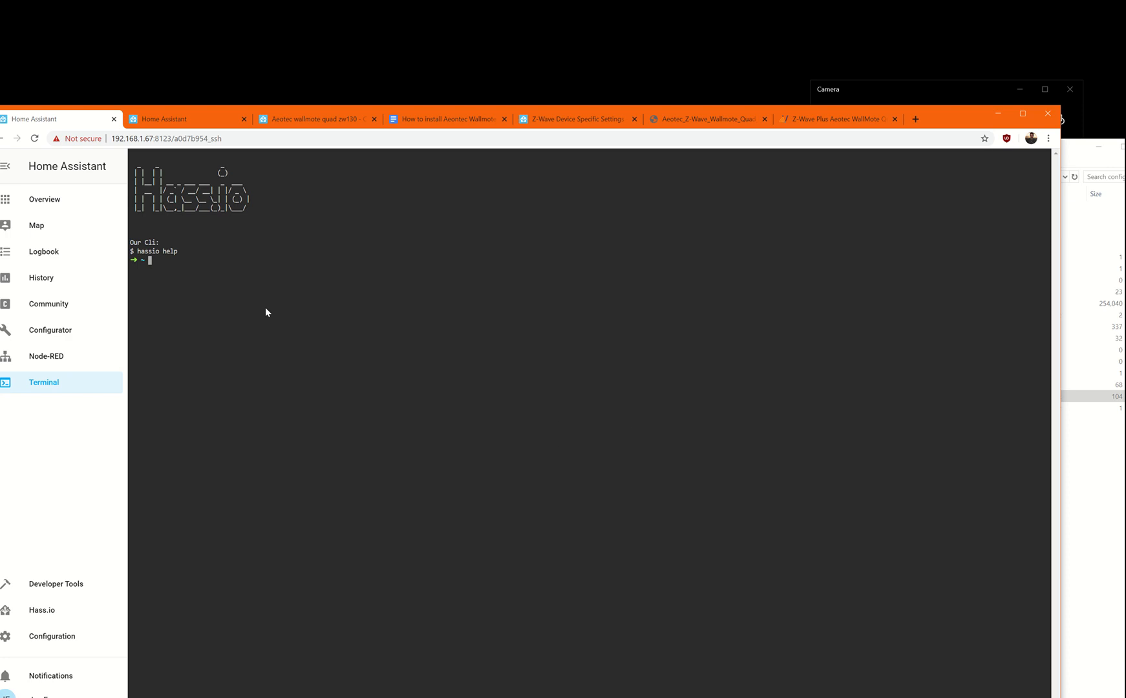
{"action": "type", "text": "hassio homeasssist"}
{"action": "key", "text": "BackSpace"}
{"action": "key", "text": "BackSpace"}
{"action": "key", "text": "BackSpace"}
{"action": "key", "text": "BackSpace"}
{"action": "type", "text": "istant stop"}
{"action": "key", "text": "Return"}
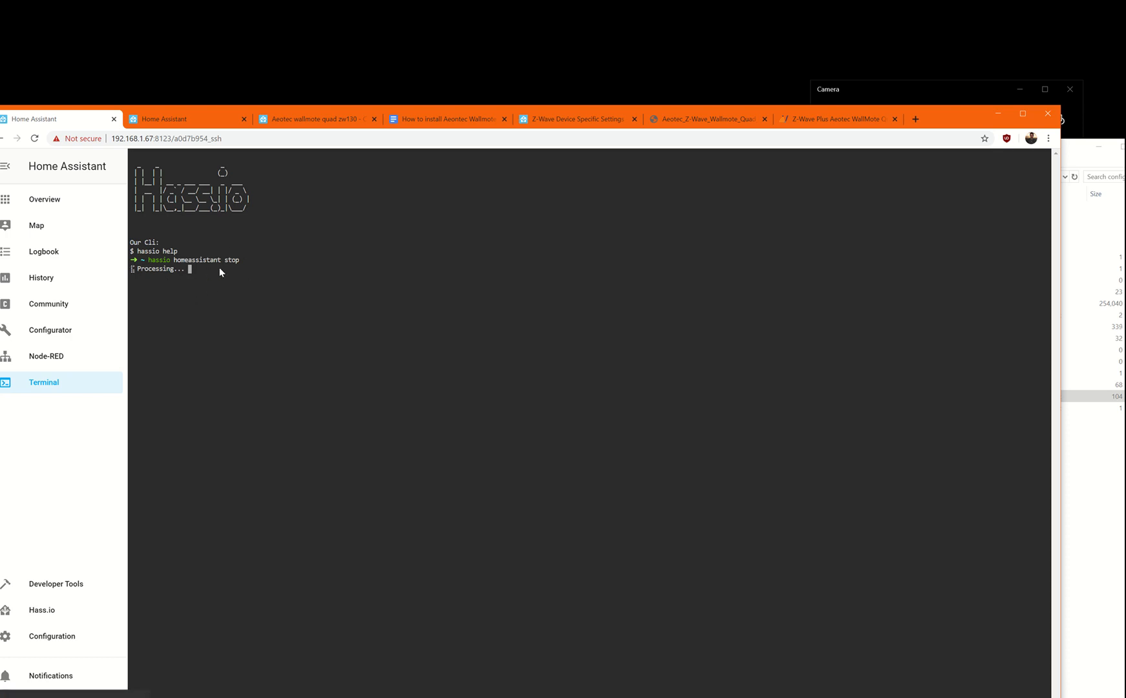
Step: Switch to File Explorer and open zwcfg_0xe64a918a.xml from the config folder in Visual Studio
{"action": "left_click", "coordinate": [1076, 505]}
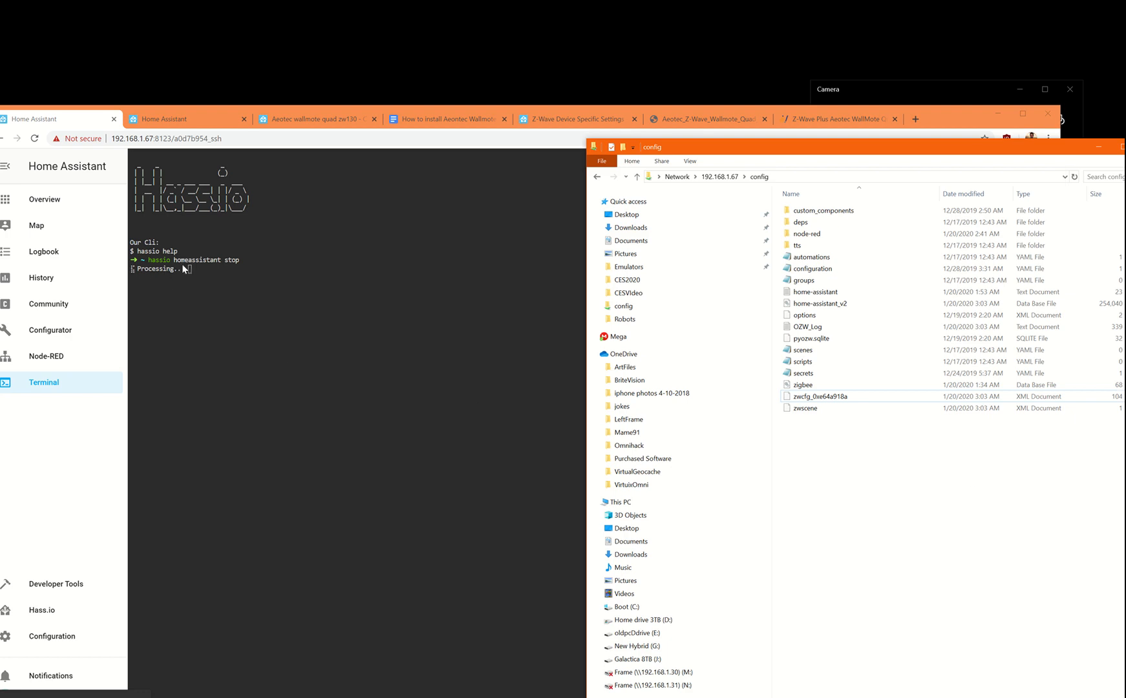
{"action": "left_click", "coordinate": [801, 396]}
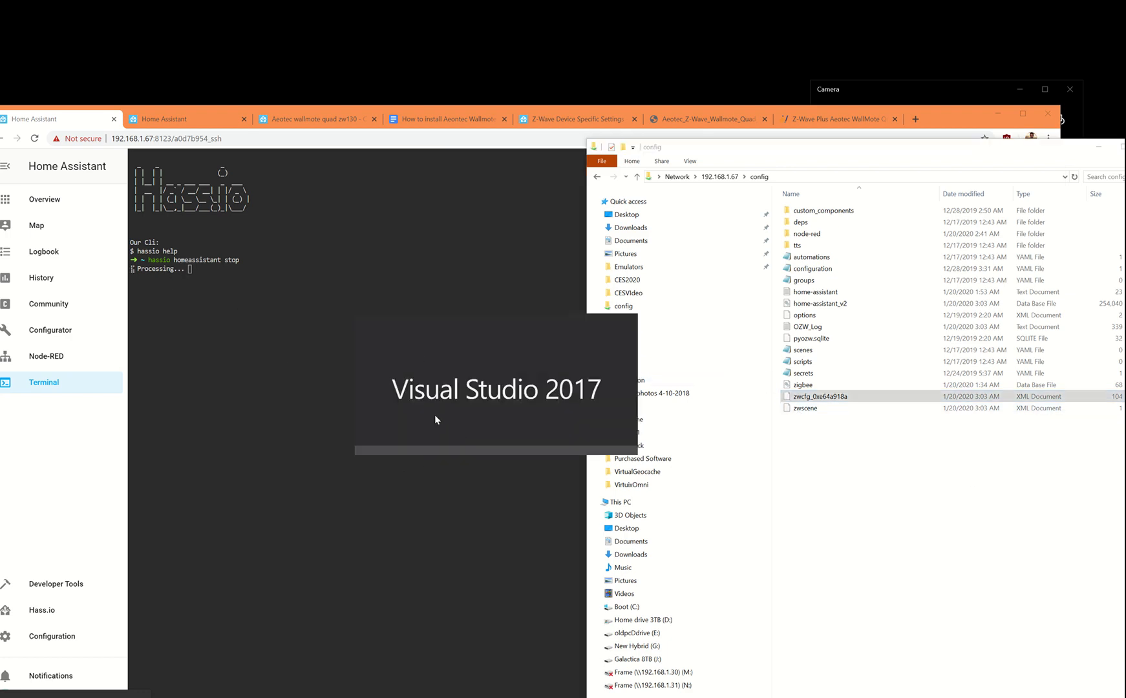
{"action": "left_click_drag", "start_coordinate": [458, 341], "coordinate": [297, 369]}
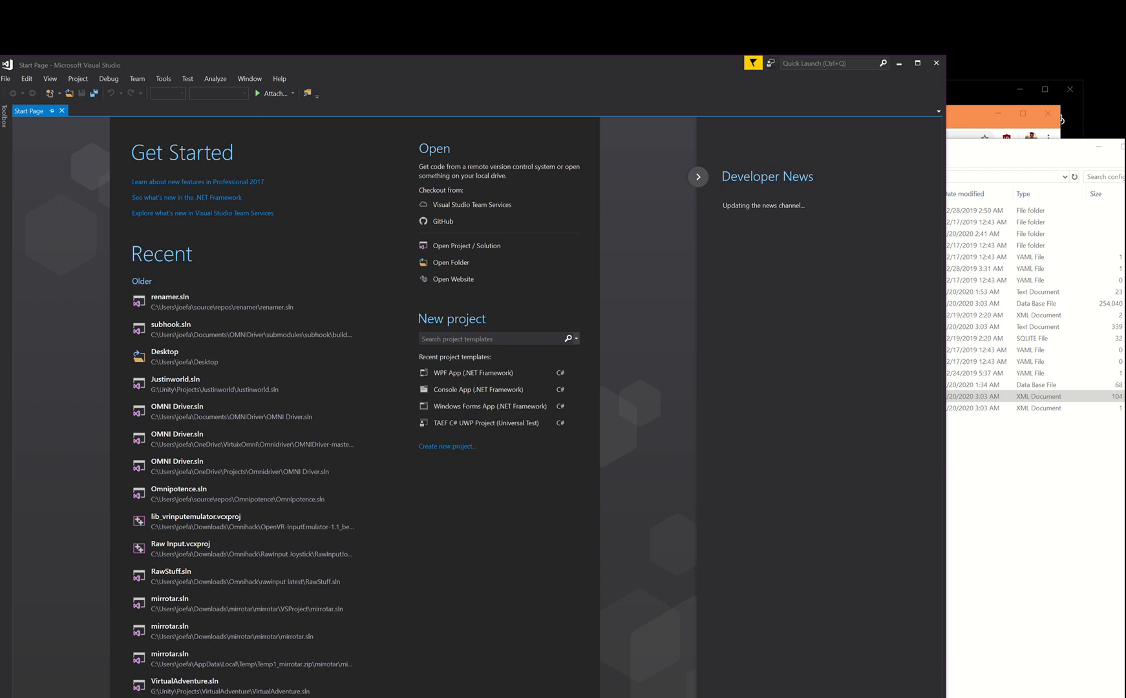
{"action": "left_click", "coordinate": [1030, 490]}
{"action": "left_click", "coordinate": [793, 397]}
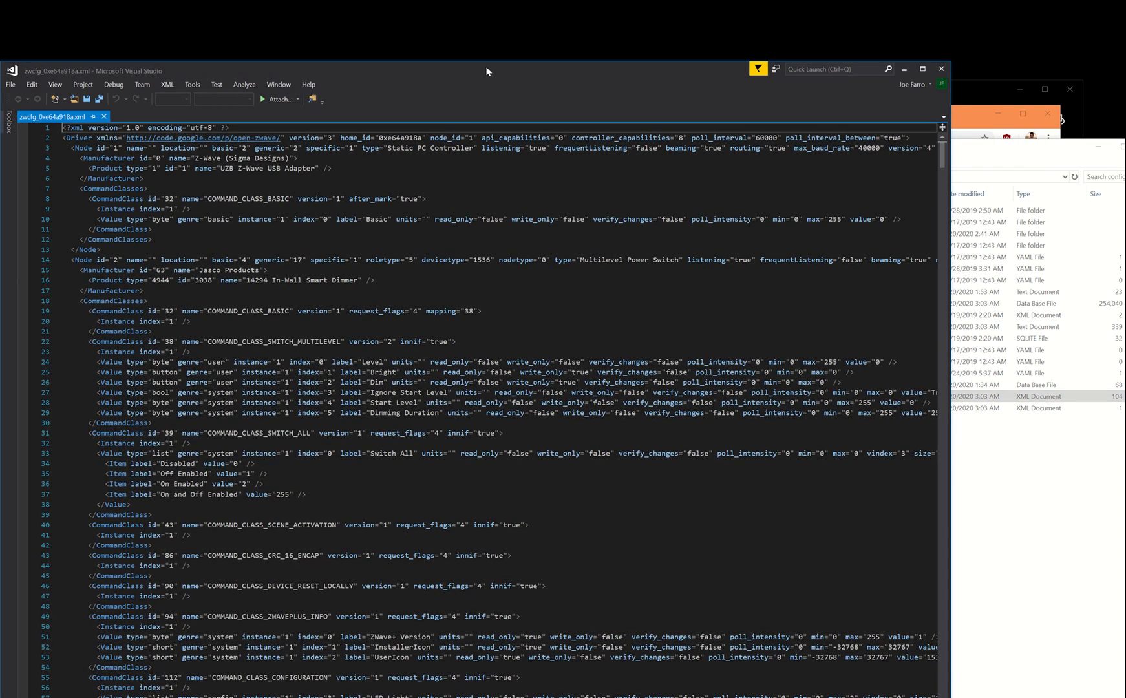
{"action": "left_click_drag", "start_coordinate": [485, 66], "coordinate": [714, 72]}
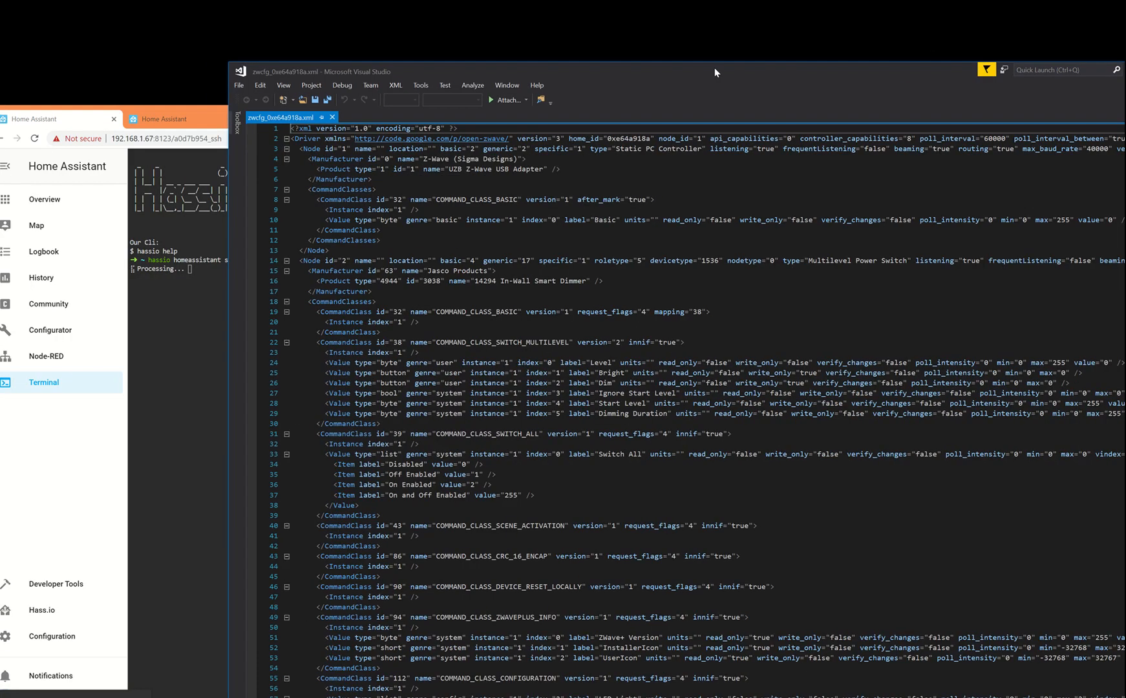
Step: Check the progress of the stop command in the web terminal and return to the zwcfg file in Visual Studio
{"action": "left_click", "coordinate": [193, 334]}
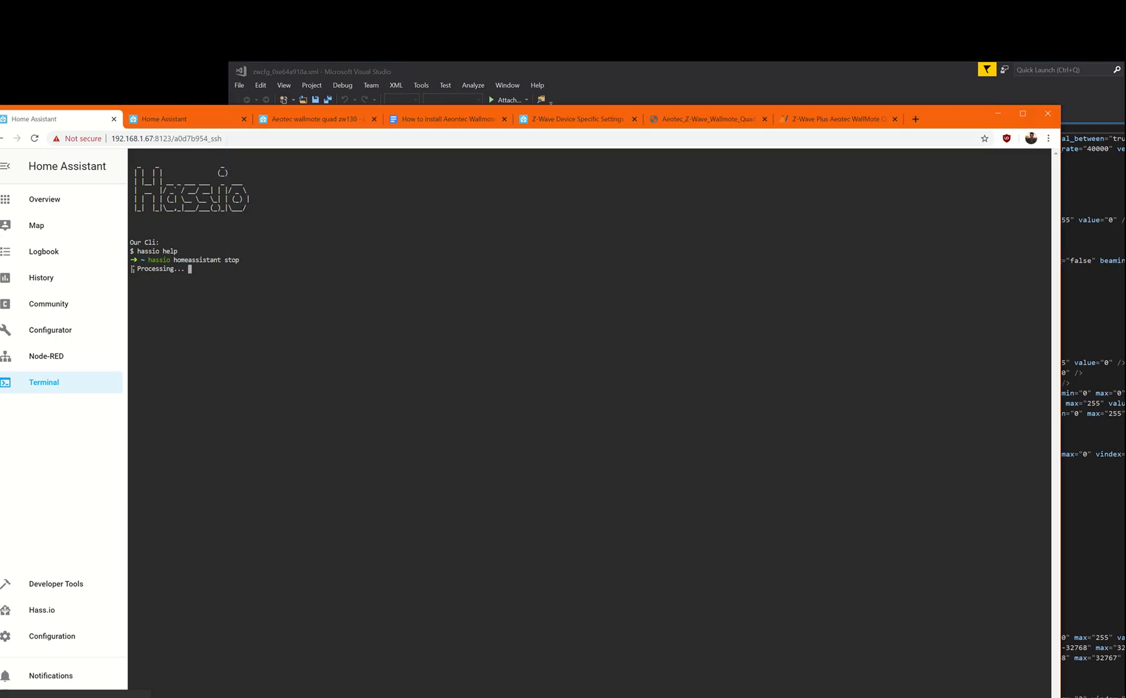
{"action": "left_click", "coordinate": [1066, 280]}
{"action": "left_click_drag", "start_coordinate": [863, 77], "coordinate": [720, 64]}
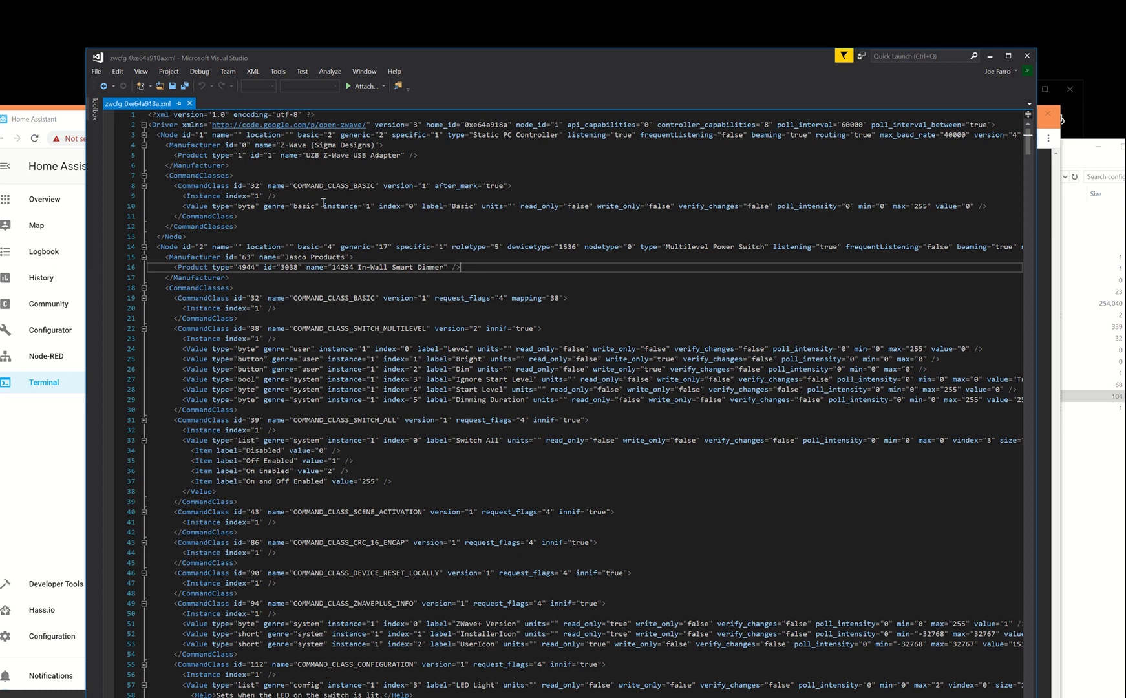
Step: Collapse all the Node elements in the zwcfg file, from node 1 through node 11
{"action": "left_click", "coordinate": [144, 135]}
{"action": "left_click", "coordinate": [144, 145]}
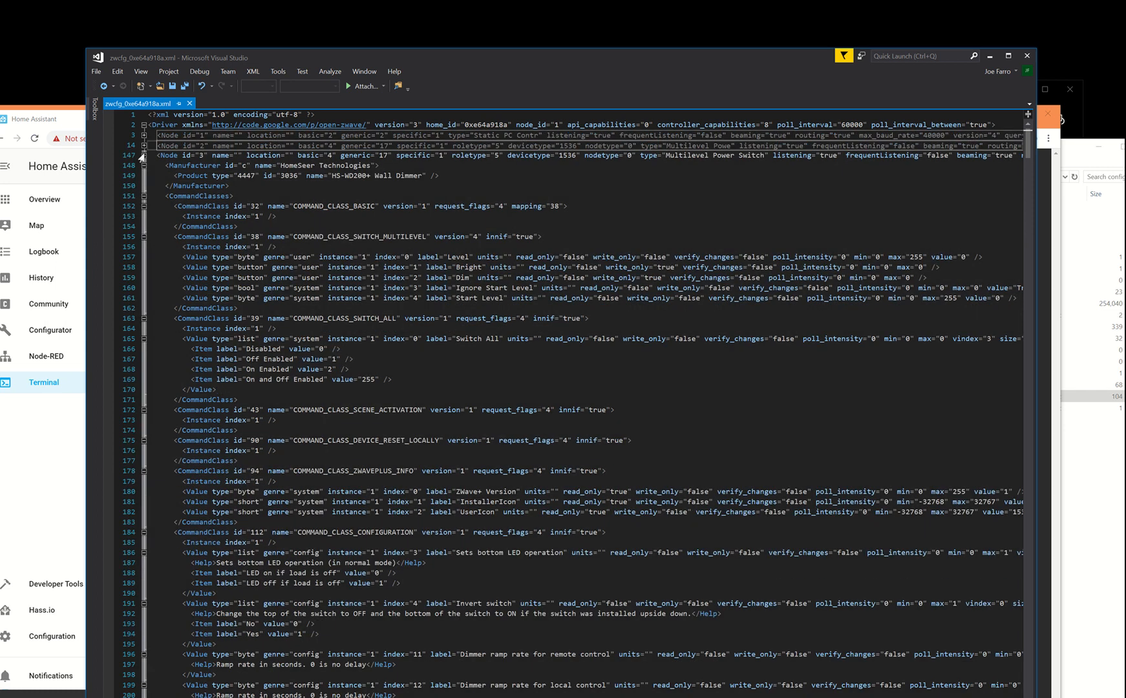
{"action": "left_click", "coordinate": [144, 155]}
{"action": "left_click", "coordinate": [143, 165]}
{"action": "left_click", "coordinate": [144, 176]}
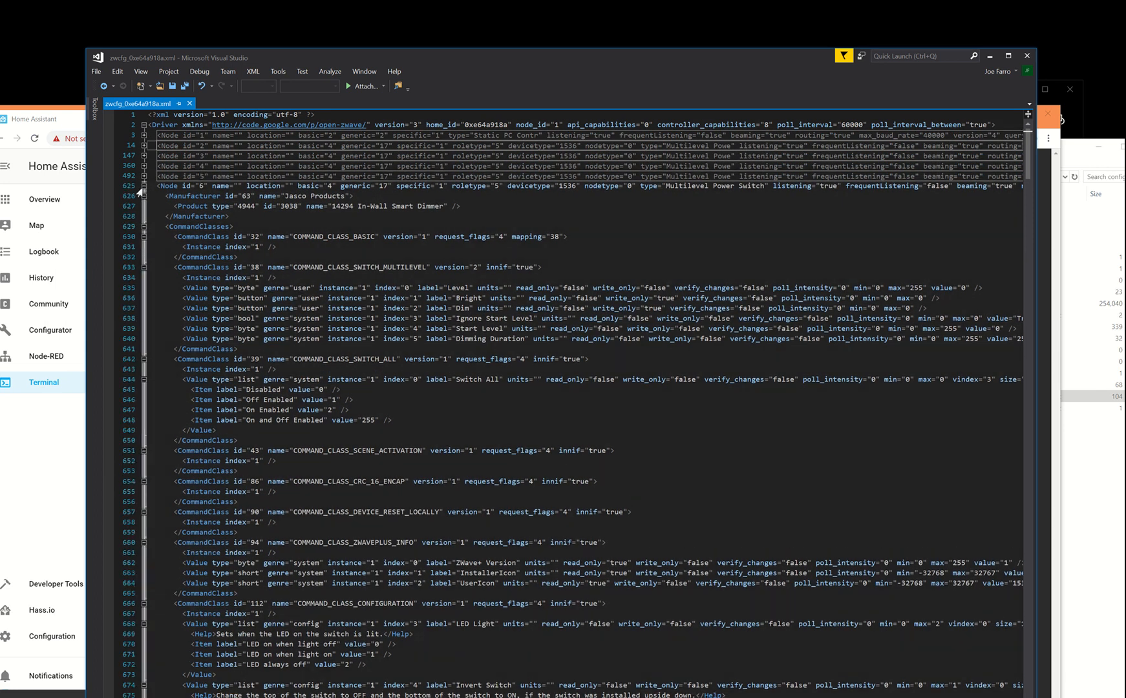
{"action": "left_click", "coordinate": [144, 187]}
{"action": "left_click", "coordinate": [143, 196]}
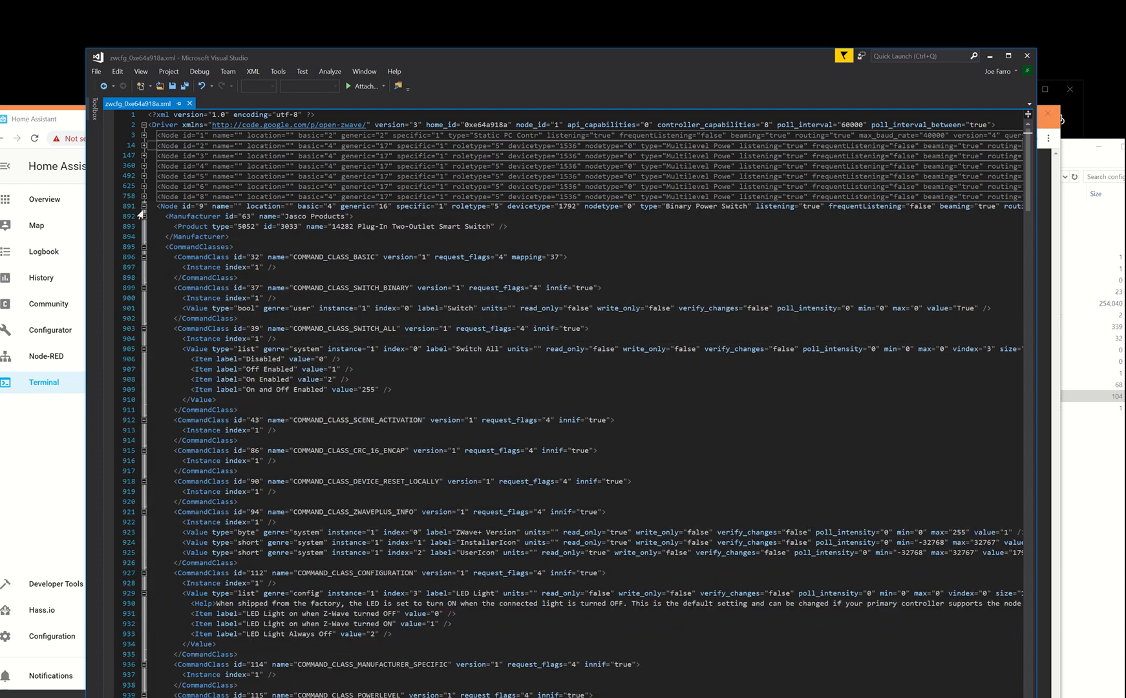
{"action": "left_click", "coordinate": [144, 207]}
{"action": "left_click", "coordinate": [143, 216]}
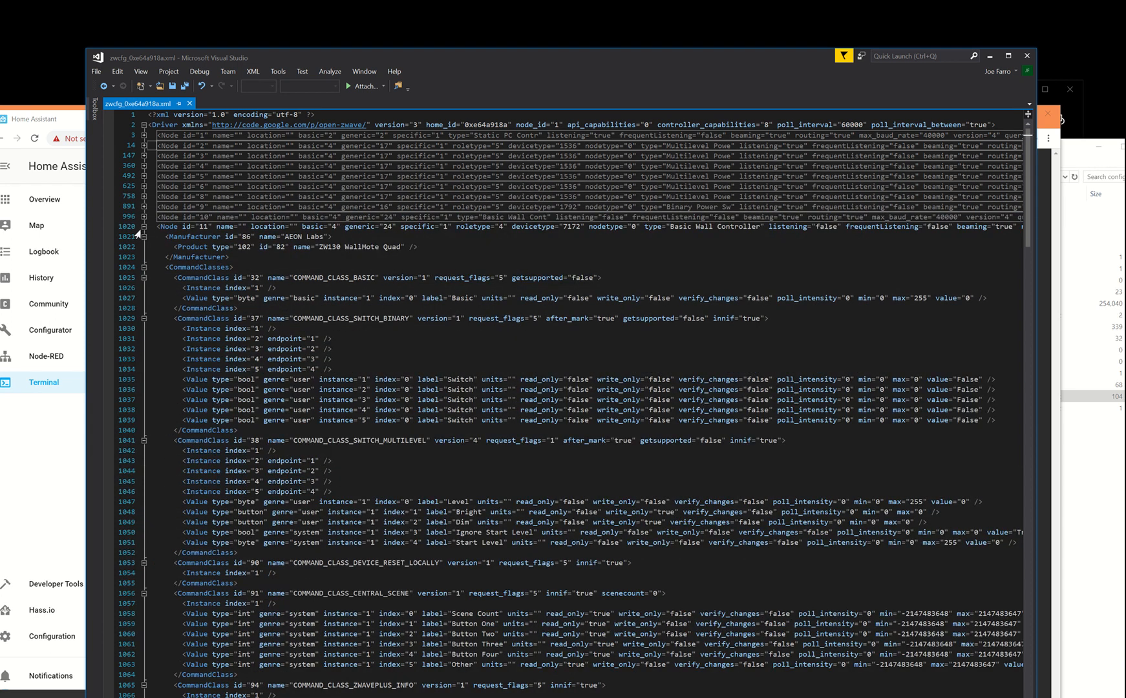
{"action": "left_click", "coordinate": [144, 226]}
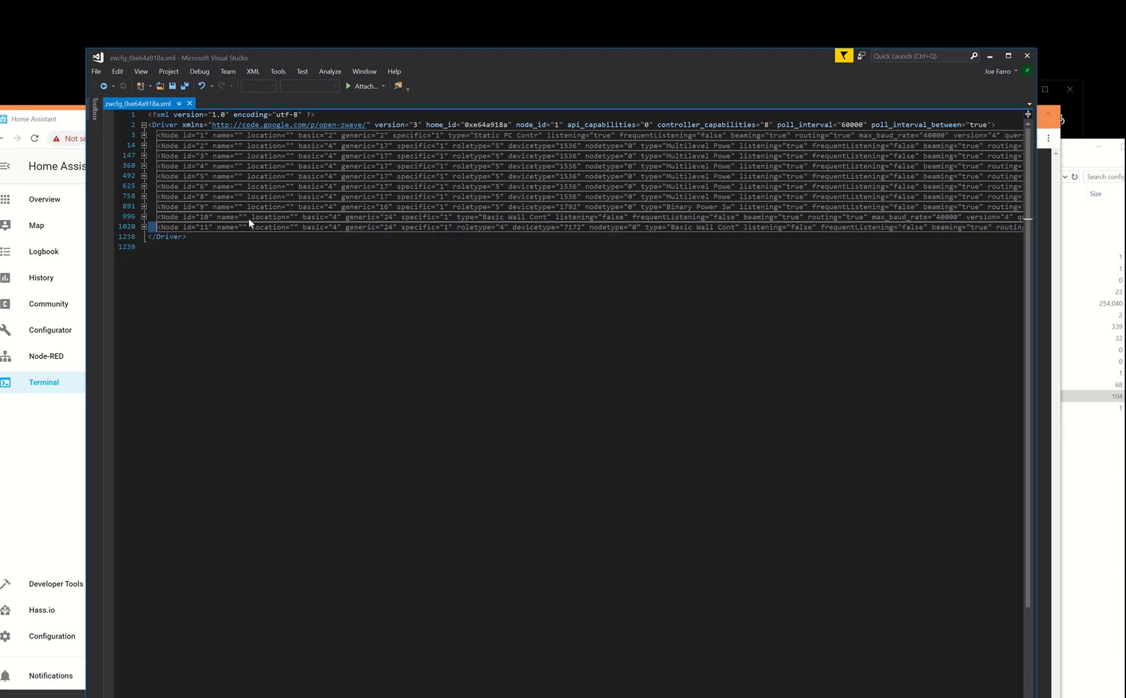
Step: Switch to the browser, open Home Assistant's Configuration page and return to the zwcfg file in Visual Studio
{"action": "mouse_move", "coordinate": [202, 145]}
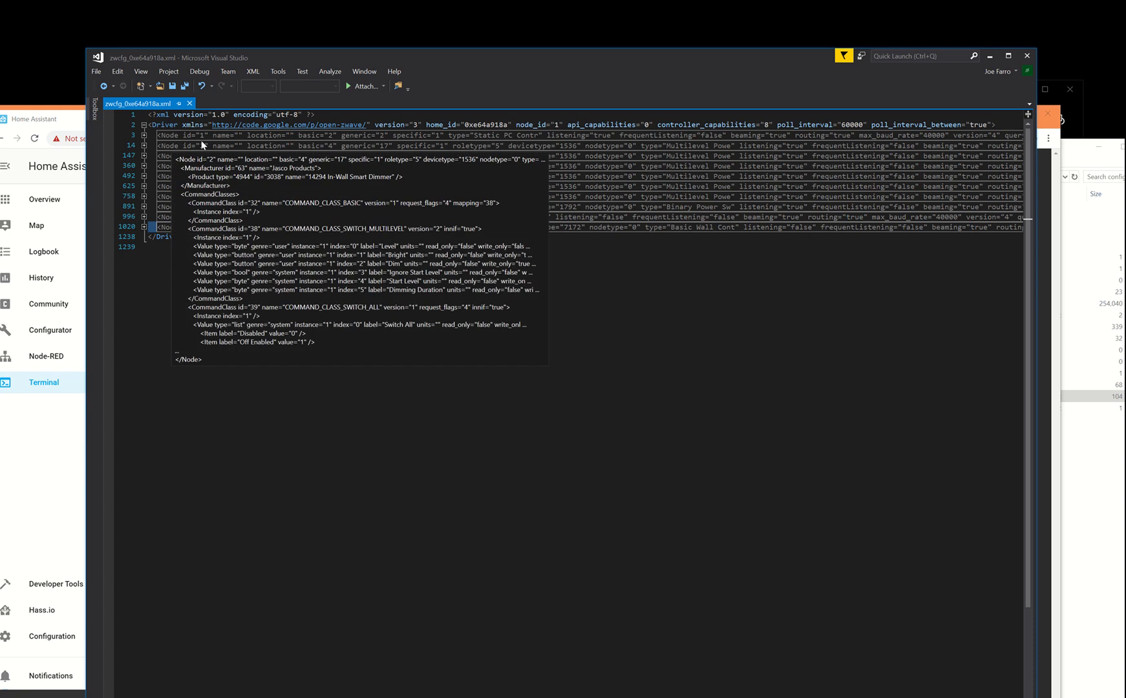
{"action": "left_click", "coordinate": [81, 128]}
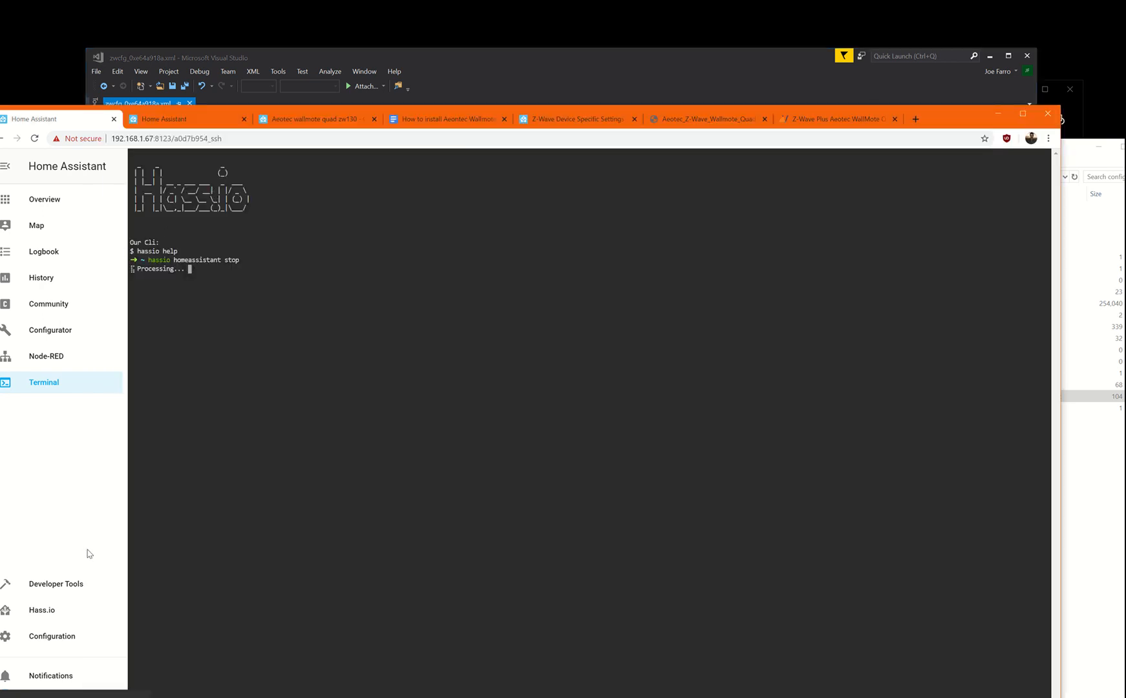
{"action": "left_click", "coordinate": [44, 637]}
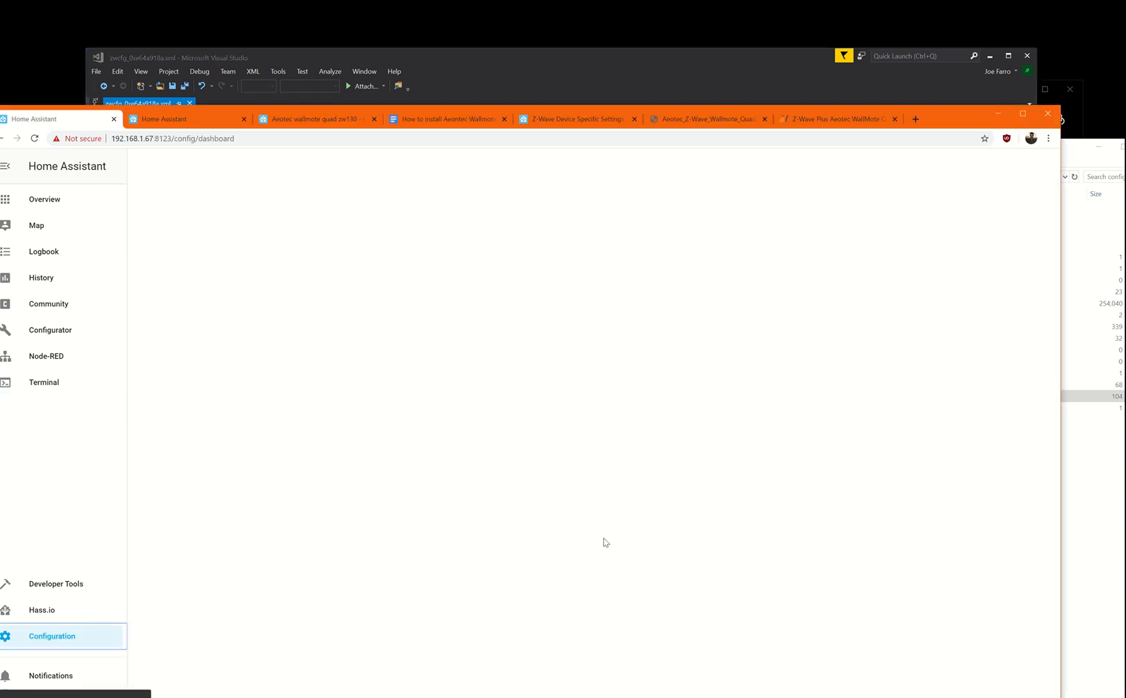
{"action": "left_click", "coordinate": [499, 61]}
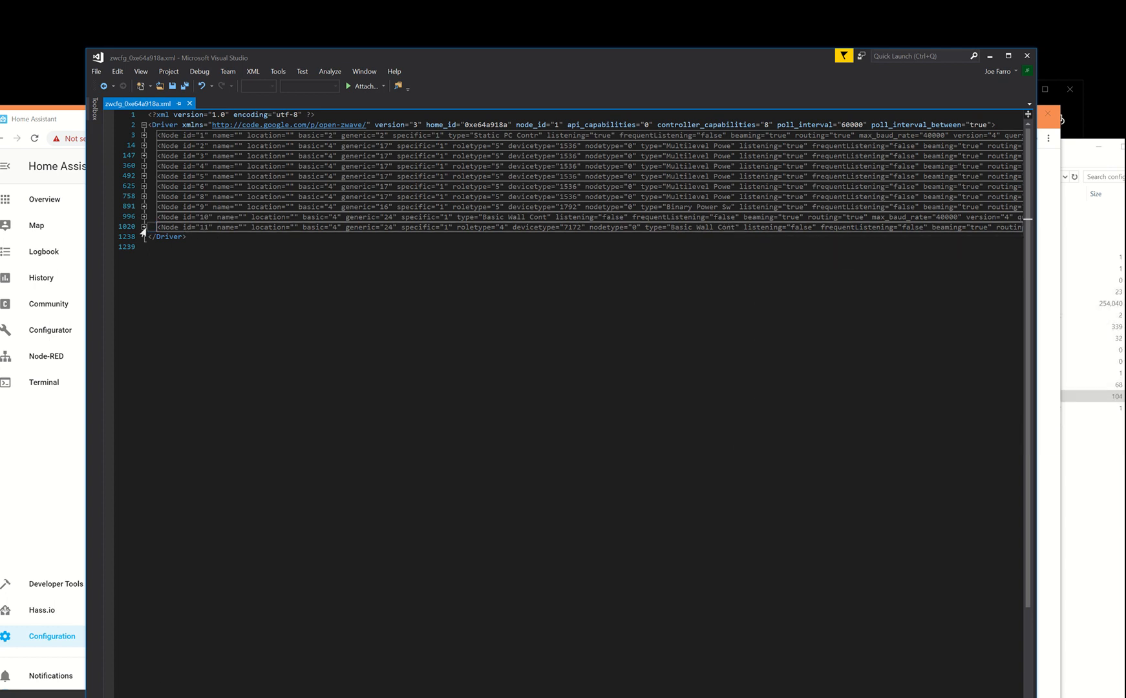
Step: Expand node 11, collapse its command classes 32, 37, 38 and 90, and copy the COMMAND_CLASS_CENTRAL_SCENE block
{"action": "left_click_drag", "start_coordinate": [396, 64], "coordinate": [445, 61]}
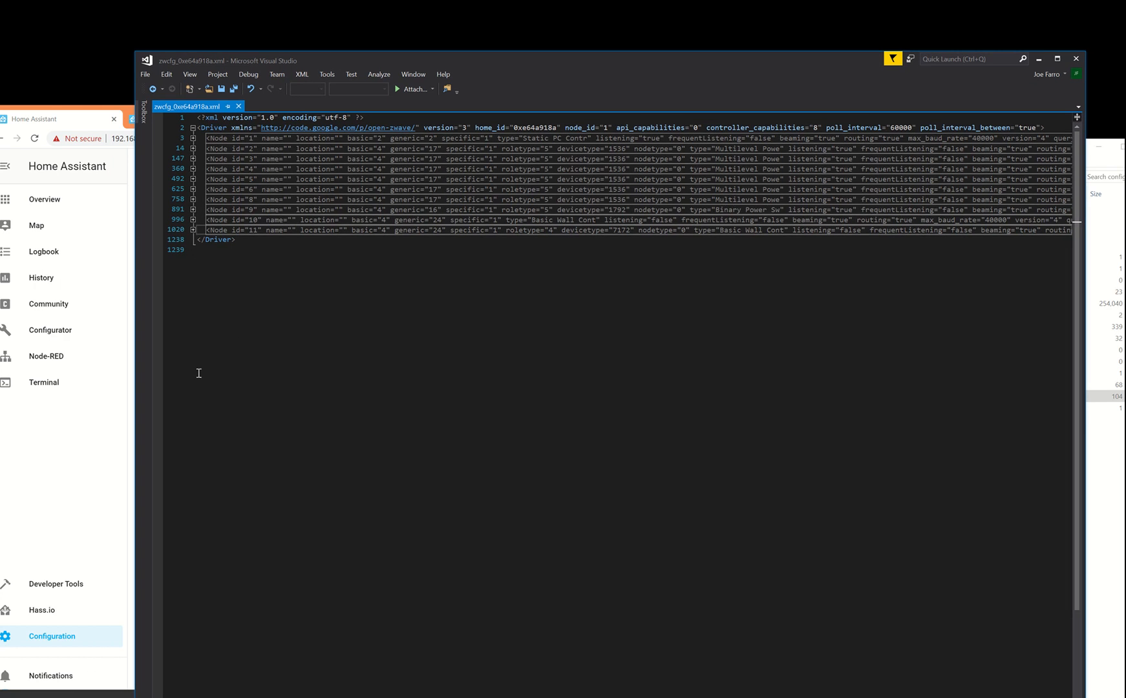
{"action": "left_click", "coordinate": [193, 230]}
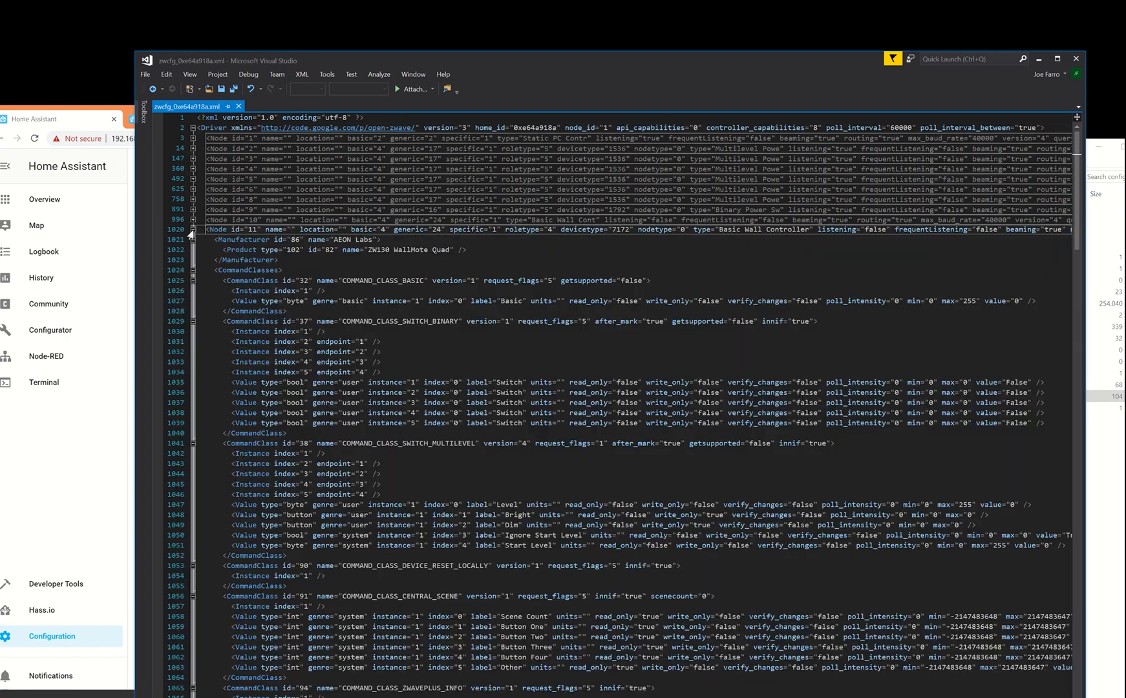
{"action": "left_click", "coordinate": [192, 282]}
{"action": "left_click", "coordinate": [192, 292]}
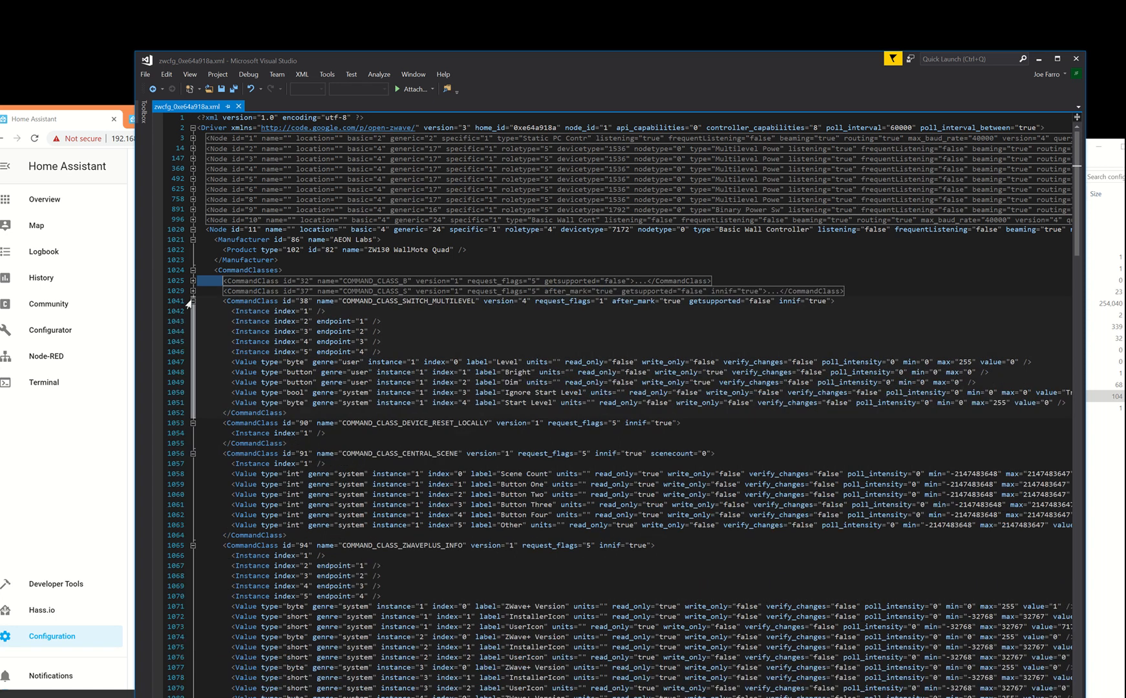
{"action": "left_click", "coordinate": [192, 301]}
{"action": "left_click", "coordinate": [193, 311]}
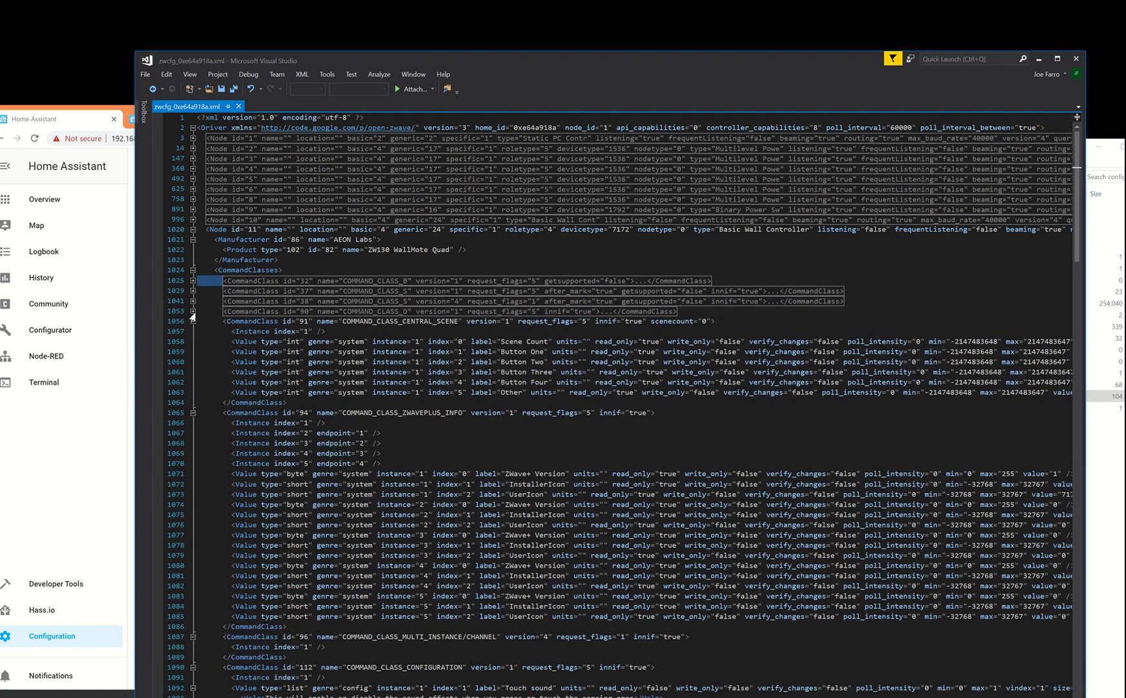
{"action": "left_click", "coordinate": [193, 322]}
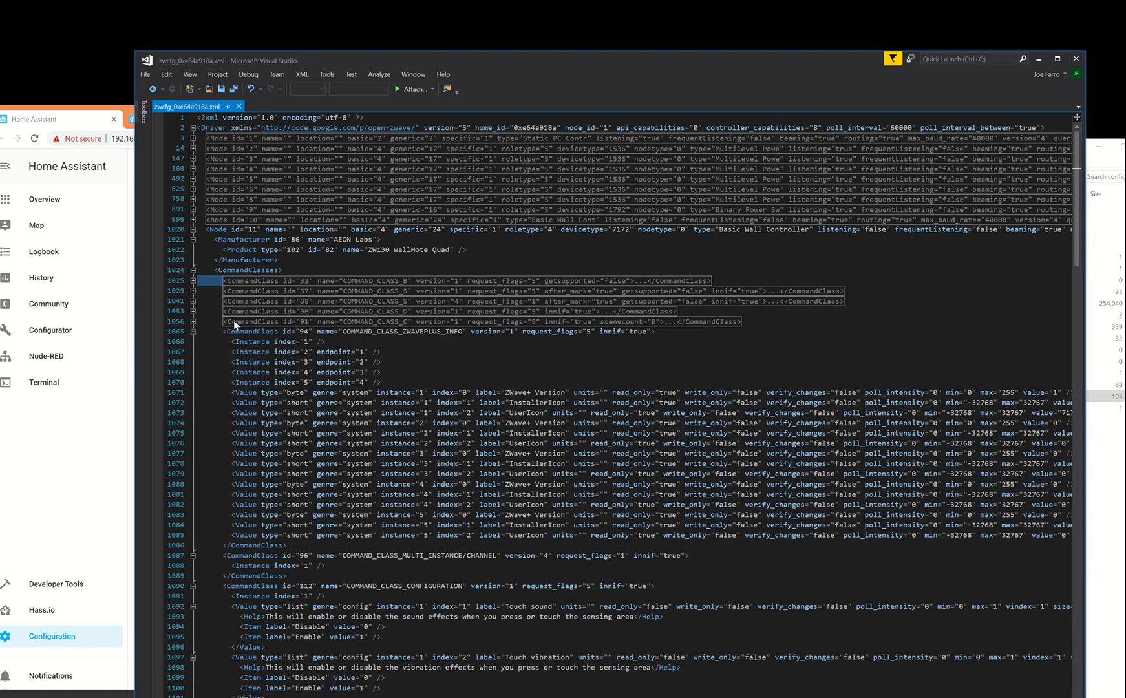
{"action": "left_click", "coordinate": [192, 321]}
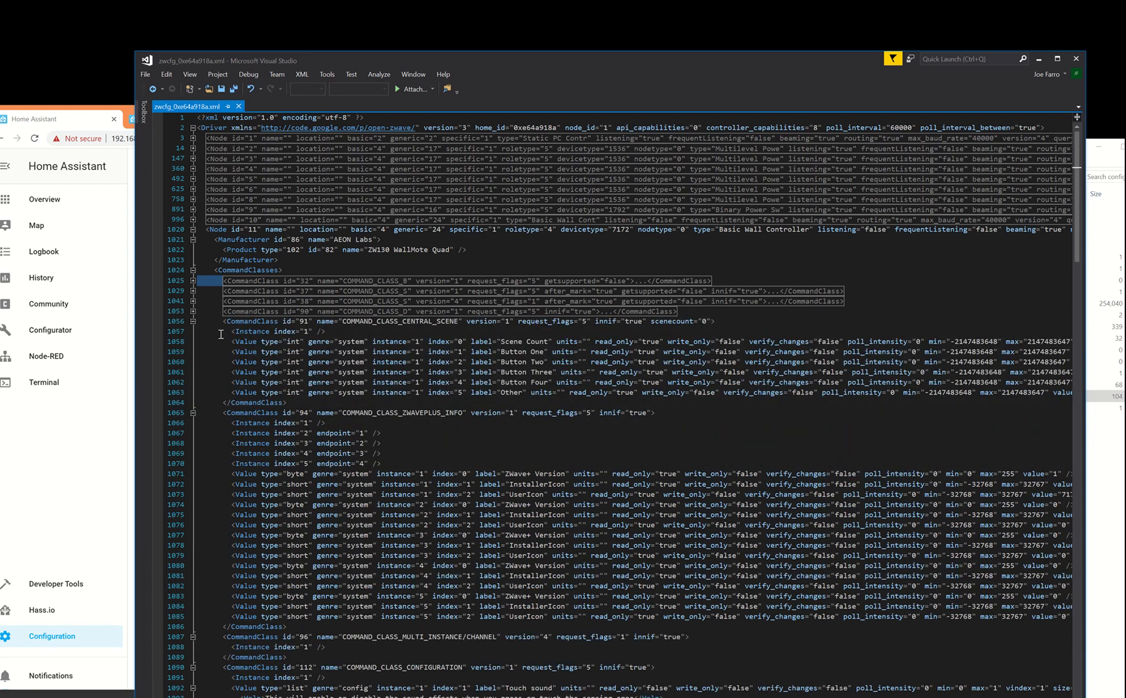
{"action": "left_click_drag", "start_coordinate": [317, 404], "coordinate": [177, 321]}
{"action": "key", "text": "ctrl+c"}
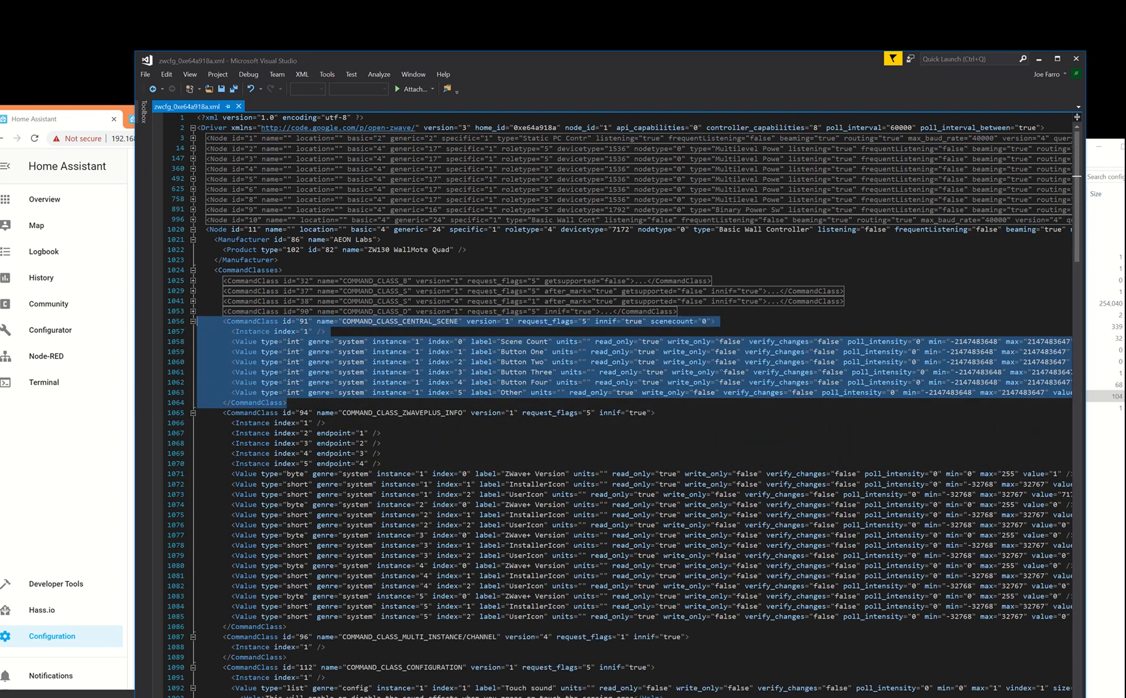
Step: Switch to the browser's Z-Wave Device Specific Settings page and select the whole COMMAND_CLASS_CENTRAL_SCENE XML block for the Aeotec Wallmote
{"action": "key", "text": "alt+Tab"}
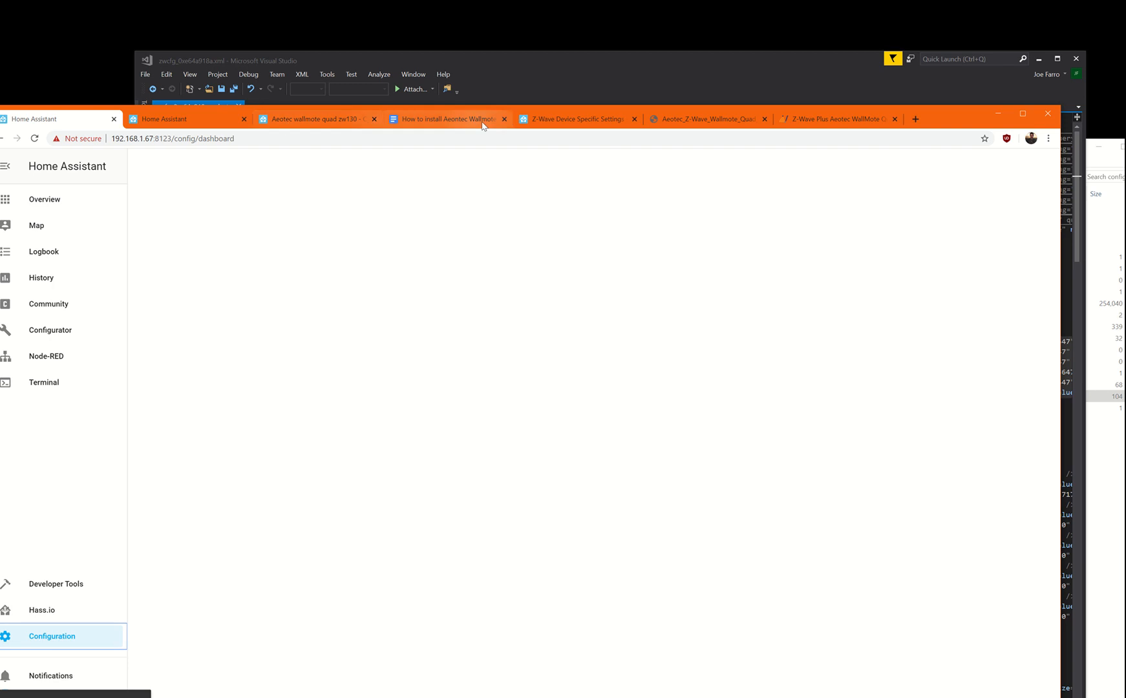
{"action": "left_click", "coordinate": [482, 125]}
{"action": "left_click", "coordinate": [563, 125]}
{"action": "left_click", "coordinate": [315, 351]}
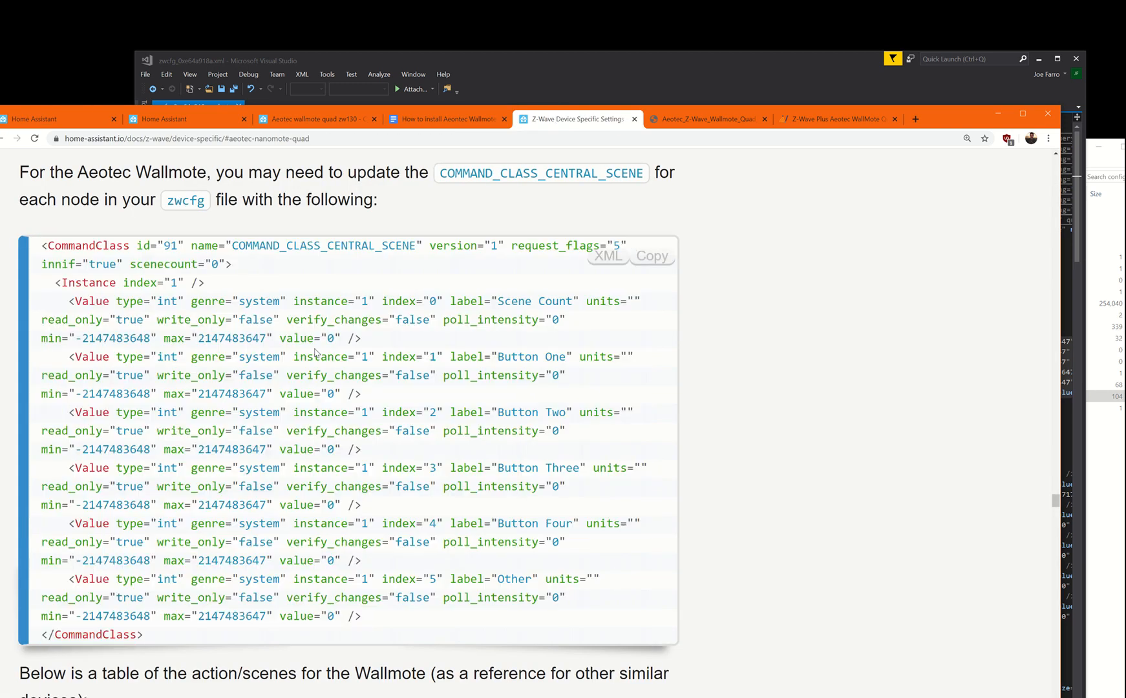
{"action": "left_click_drag", "start_coordinate": [42, 245], "coordinate": [250, 642]}
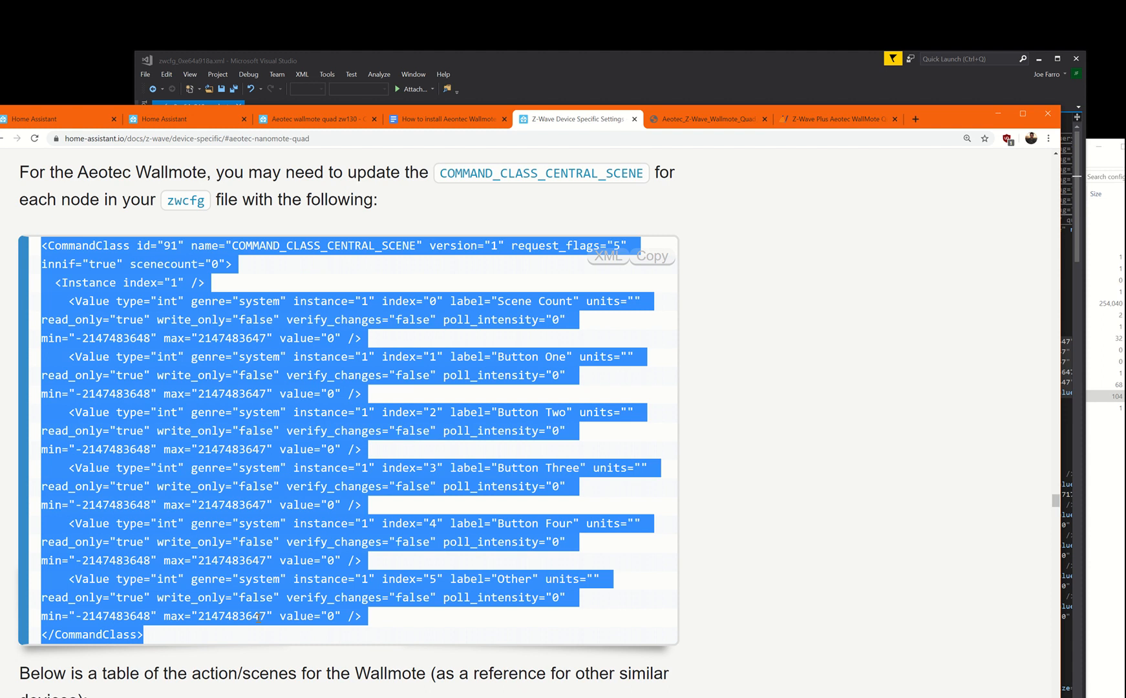
Step: Replace node 11's COMMAND_CLASS_CENTRAL_SCENE block in Visual Studio with the XML from the documentation and save the zwcfg file
{"action": "left_click", "coordinate": [661, 84]}
{"action": "left_click", "coordinate": [252, 375]}
{"action": "left_click_drag", "start_coordinate": [289, 404], "coordinate": [187, 325]}
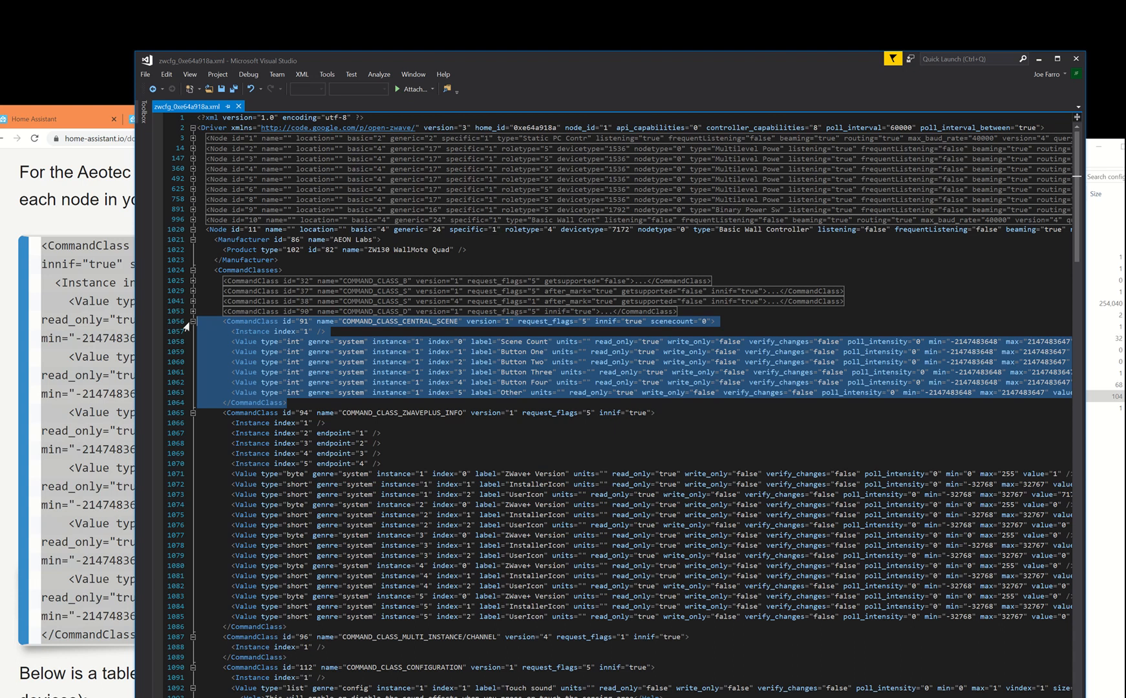
{"action": "key", "text": "ctrl+v"}
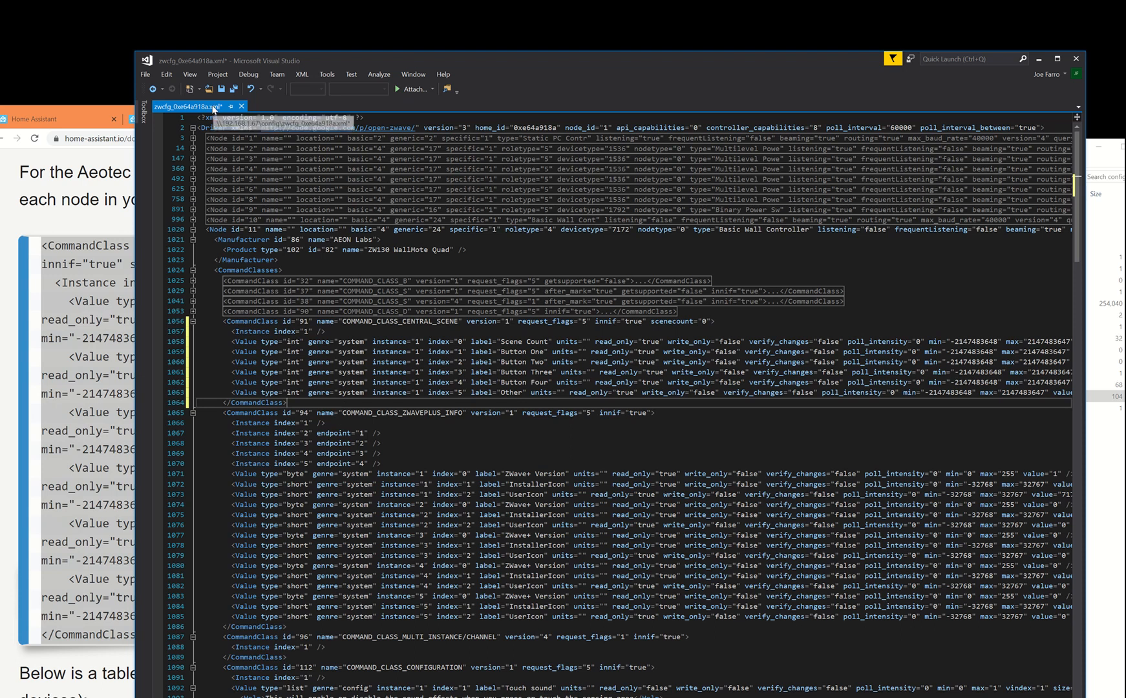
{"action": "key", "text": "ctrl+s"}
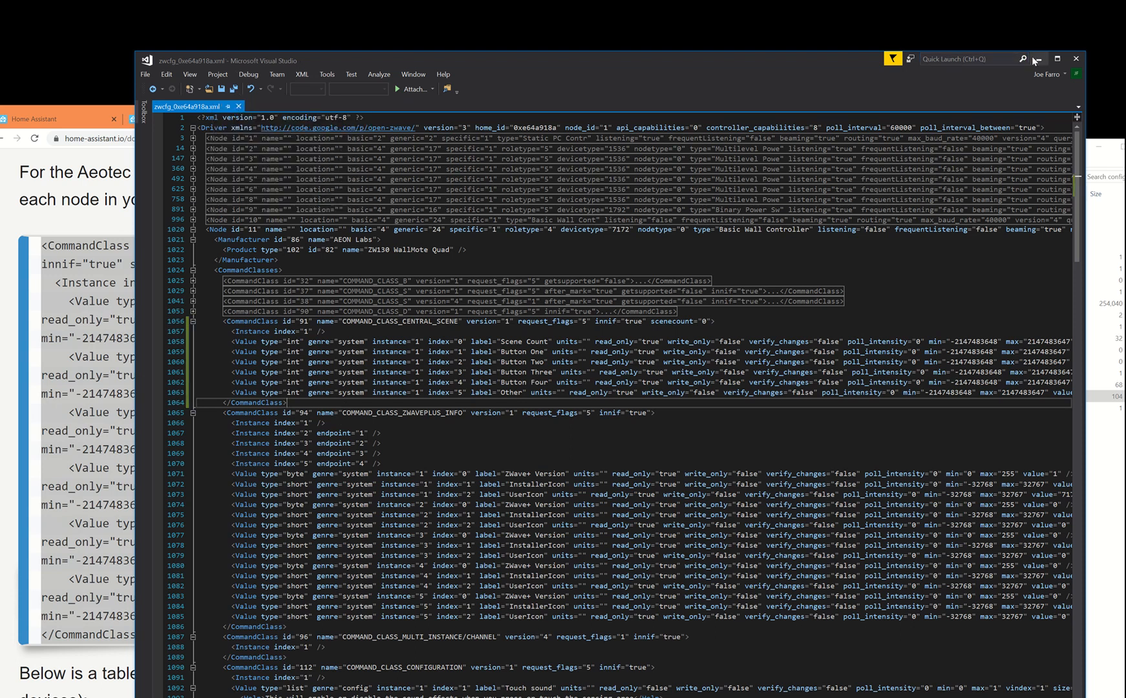
Step: Bring up the config folder window, switch to VNC Viewer and connect to 192.168.1.66
{"action": "left_click", "coordinate": [1114, 426]}
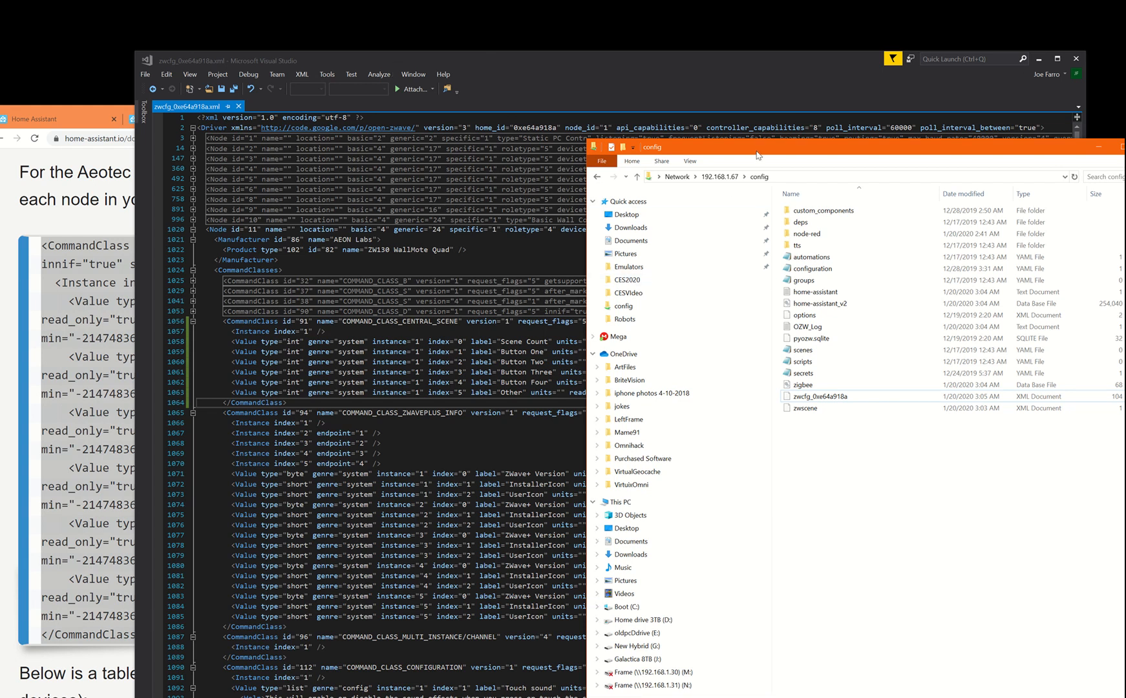
{"action": "left_click_drag", "start_coordinate": [759, 148], "coordinate": [755, 93]}
{"action": "left_click", "coordinate": [672, 697]}
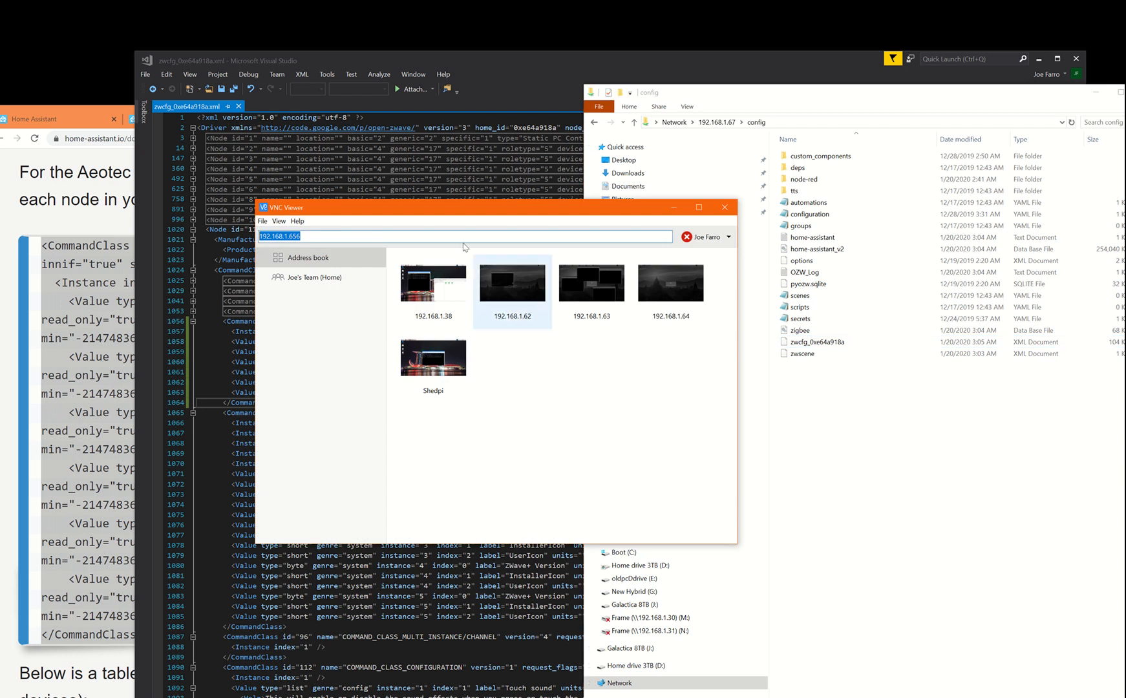
{"action": "left_click", "coordinate": [435, 236]}
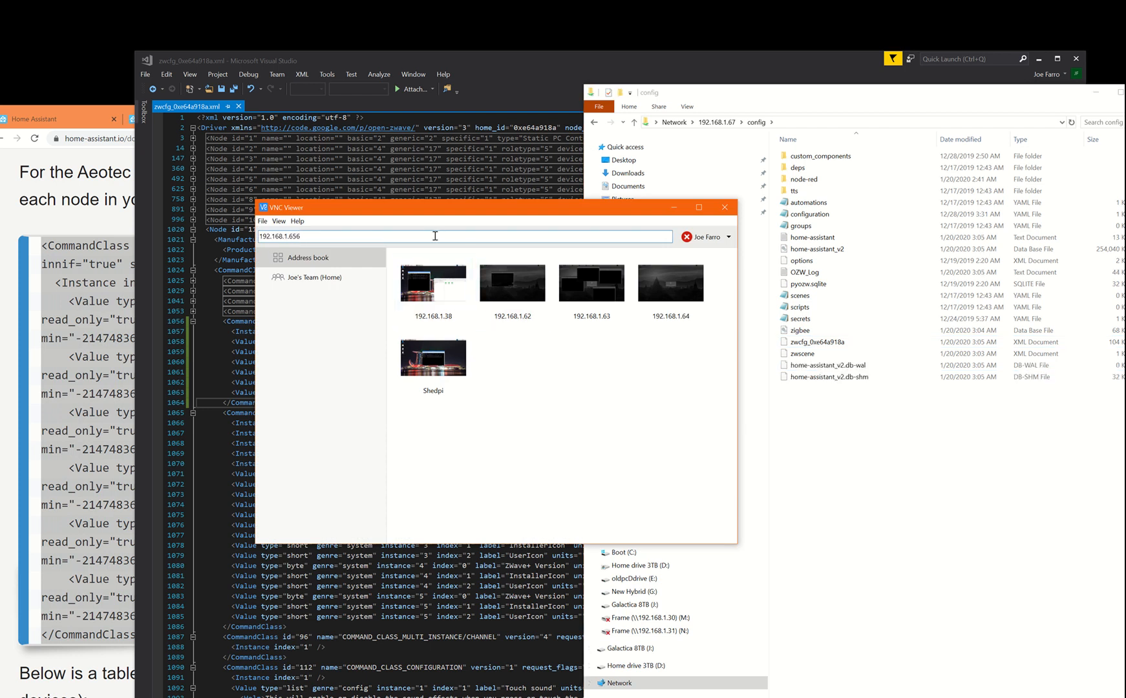
{"action": "key", "text": "BackSpace"}
{"action": "key", "text": "BackSpace"}
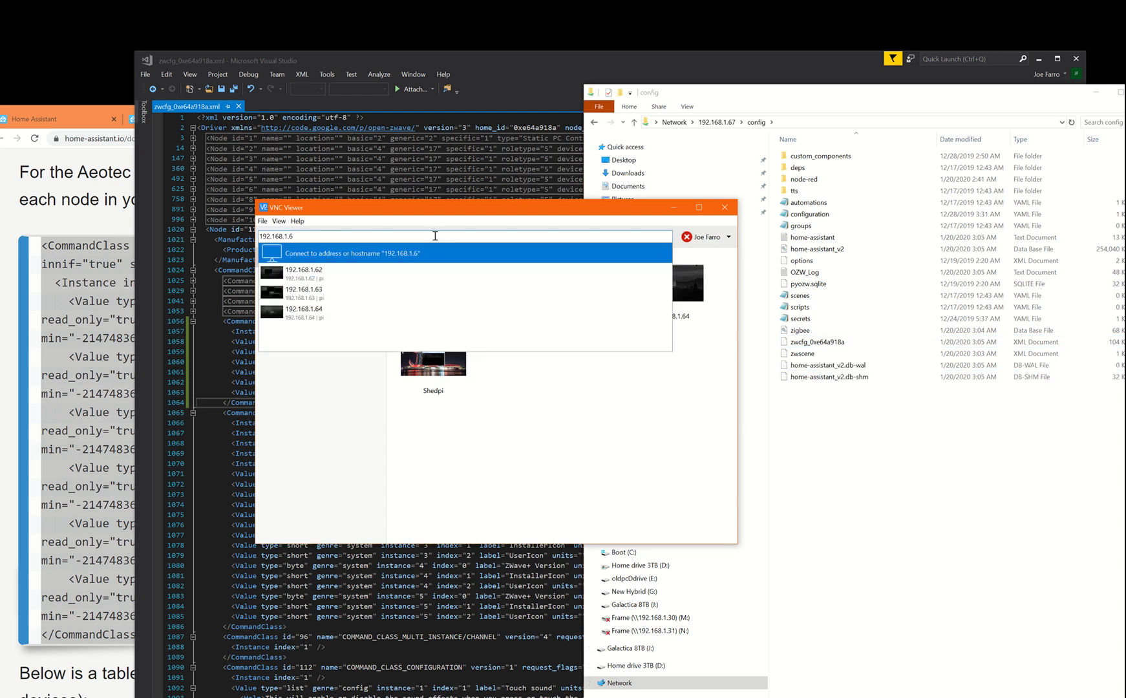
{"action": "type", "text": "6"}
{"action": "key", "text": "Return"}
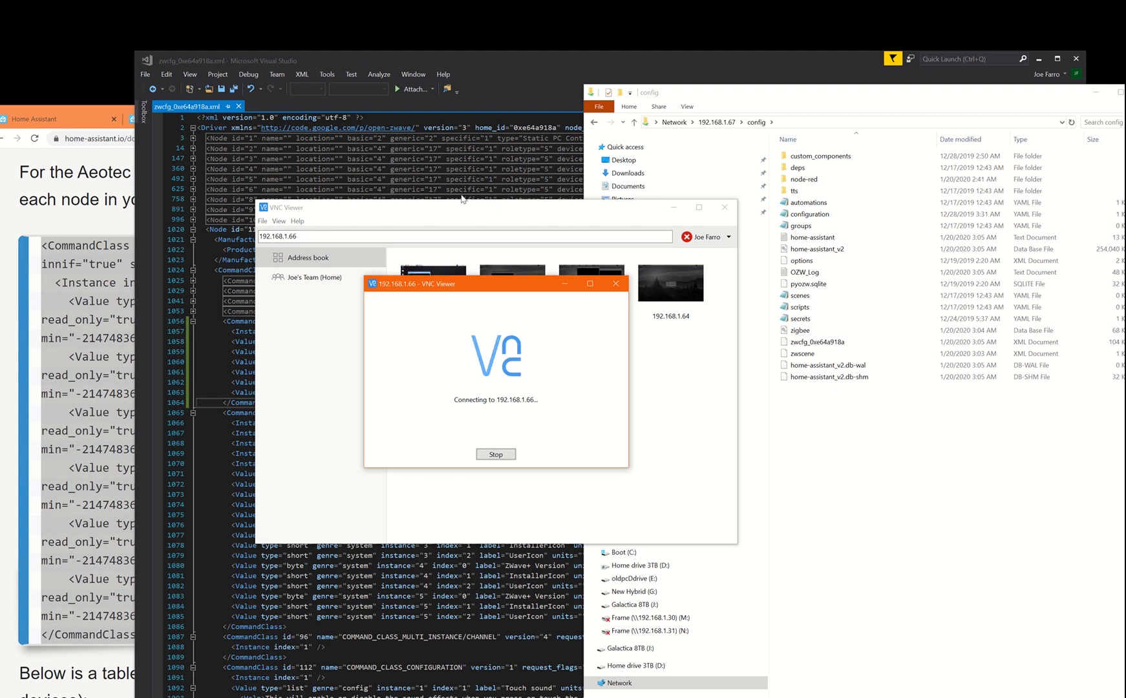
{"action": "mouse_move", "coordinate": [381, 26]}
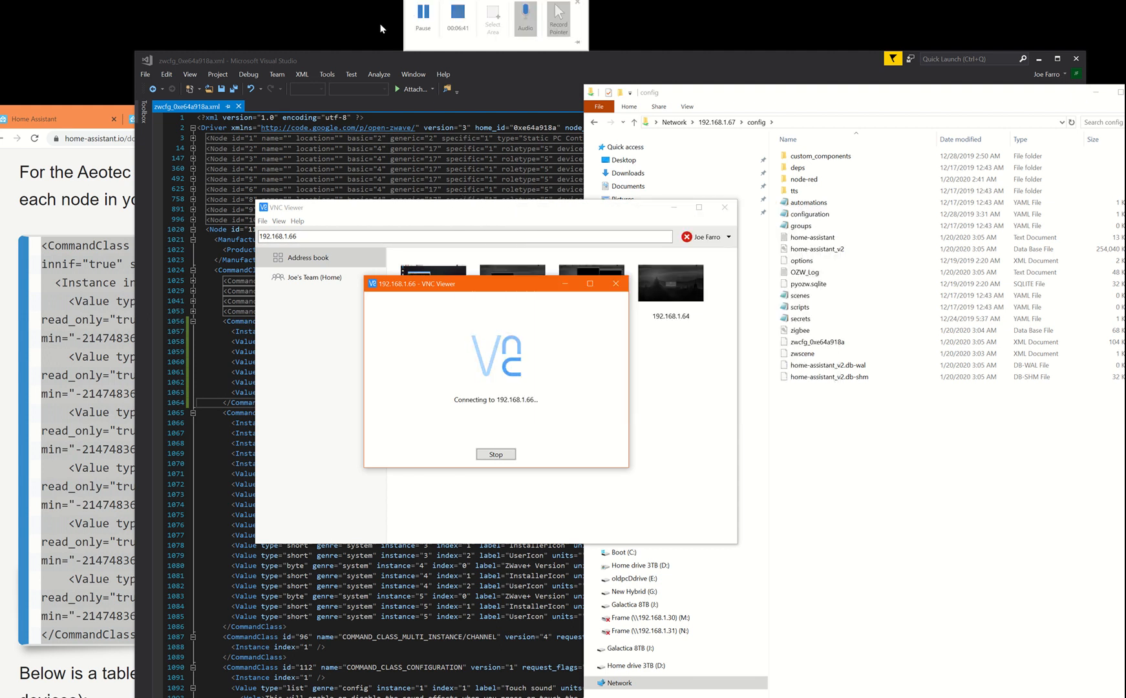
{"action": "left_click", "coordinate": [426, 15]}
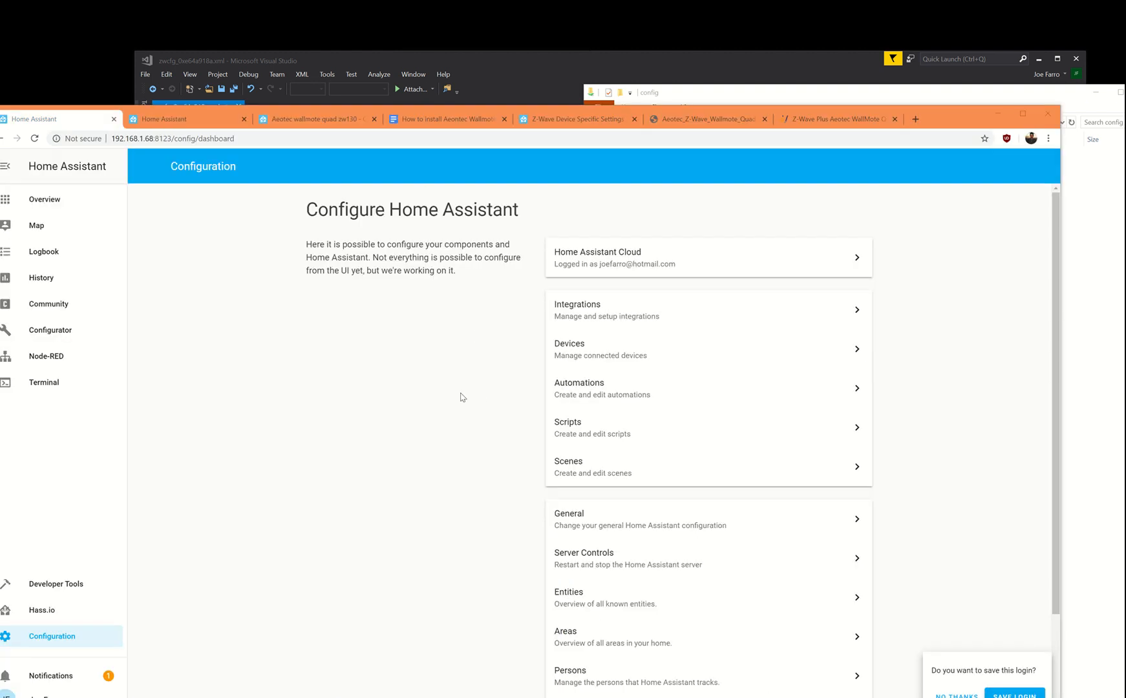
Step: Open Home Assistant's Z-Wave configuration and select the AEON Labs ZW130 WallMote Quad (Node:11) under node management
{"action": "scroll", "coordinate": [462, 397], "scroll_direction": "down", "scroll_amount": 2}
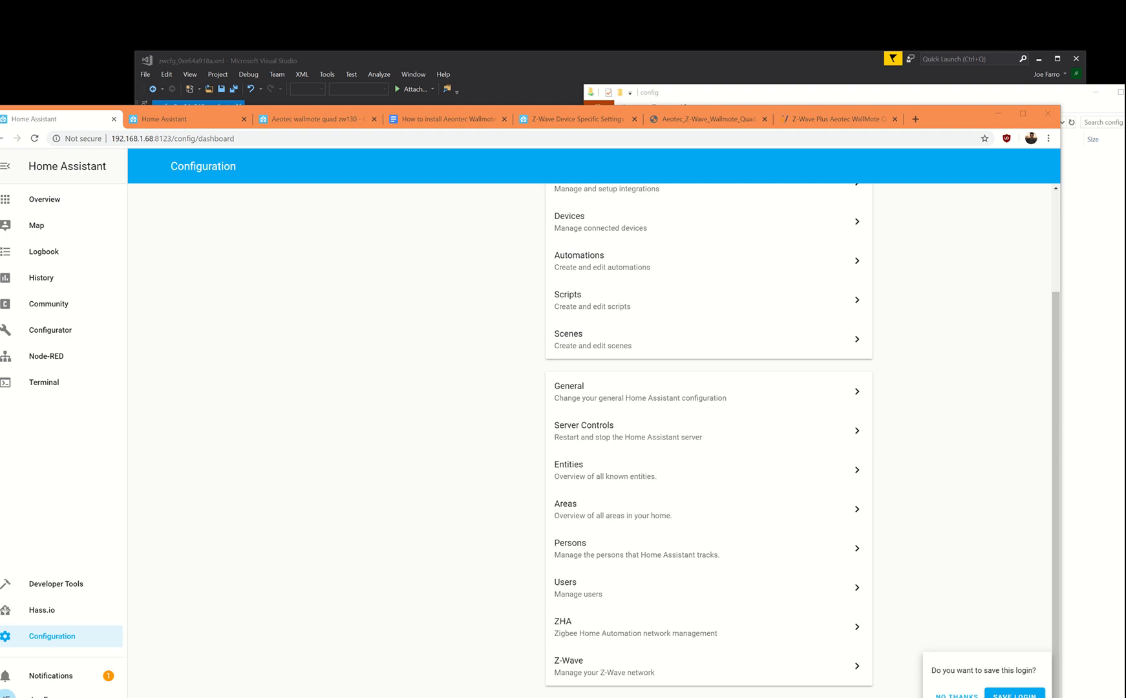
{"action": "left_click", "coordinate": [609, 668]}
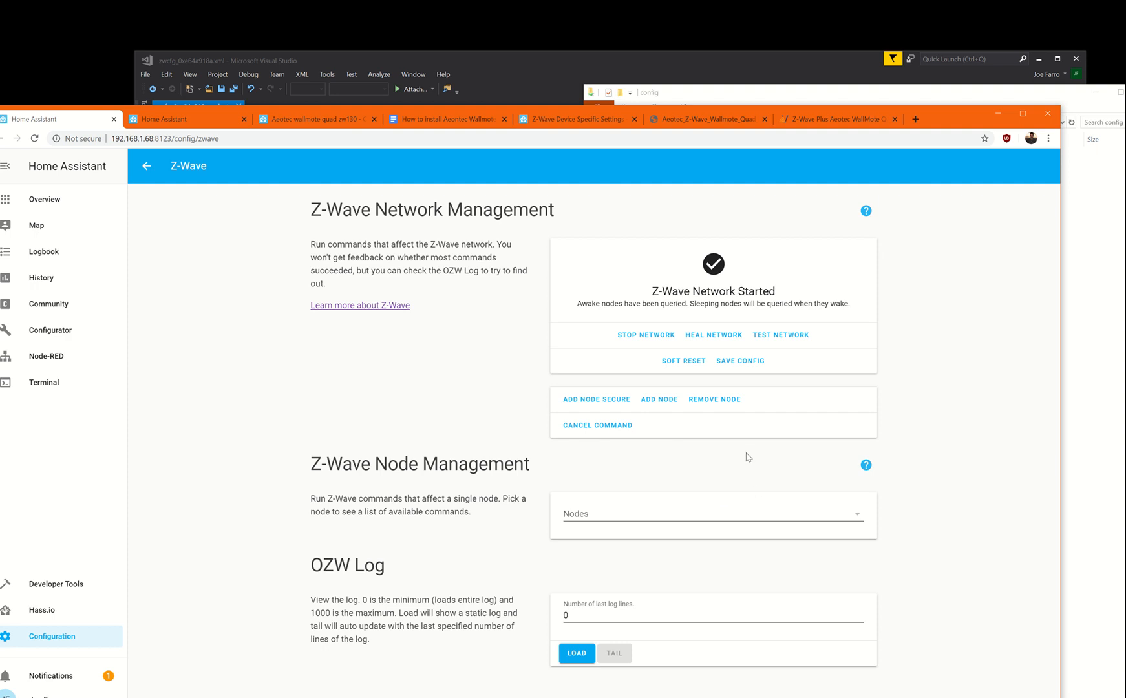
{"action": "left_click", "coordinate": [730, 515]}
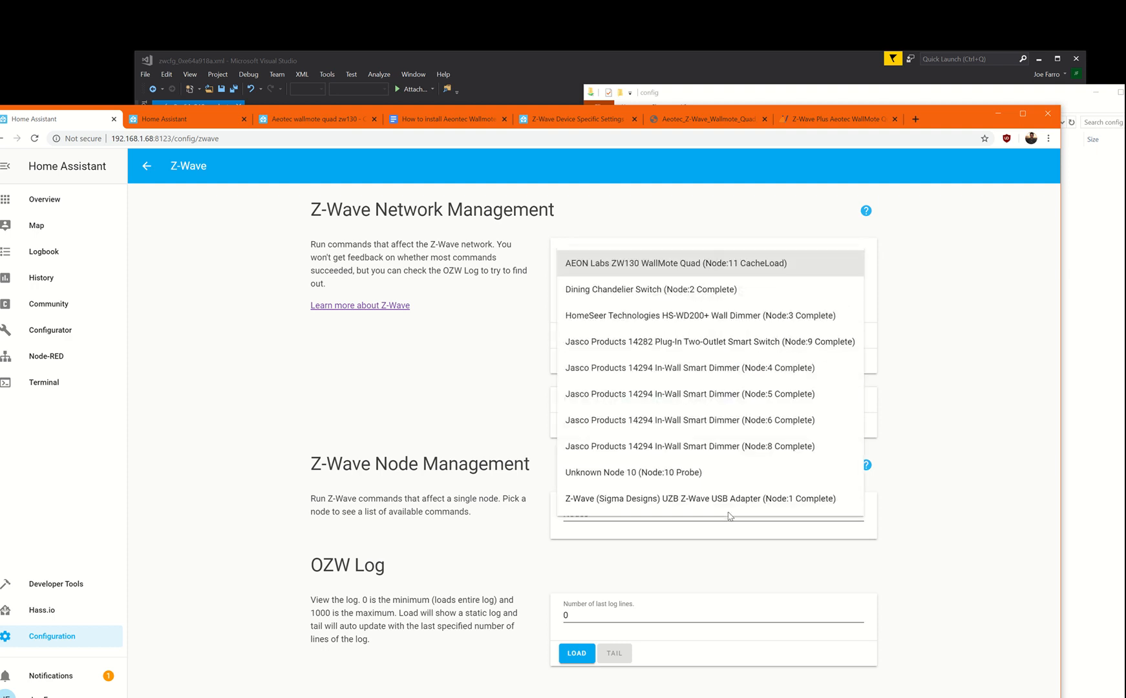
{"action": "left_click", "coordinate": [648, 266]}
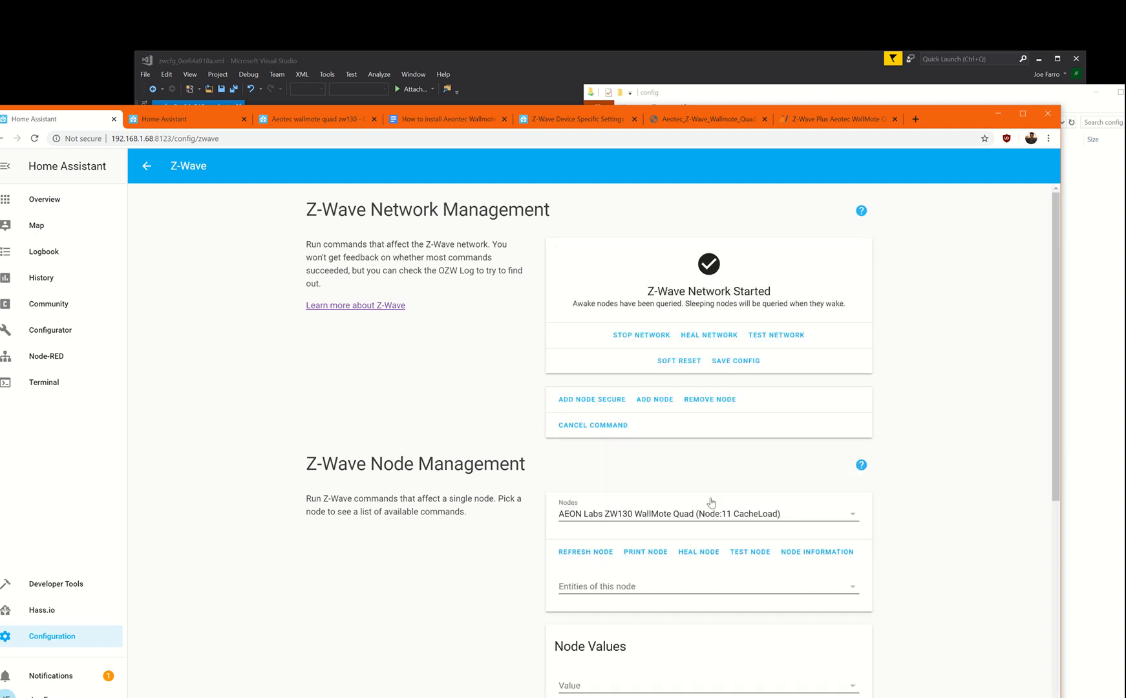
{"action": "scroll", "coordinate": [819, 503], "scroll_direction": "down", "scroll_amount": 2}
{"action": "scroll", "coordinate": [819, 503], "scroll_direction": "down", "scroll_amount": 3}
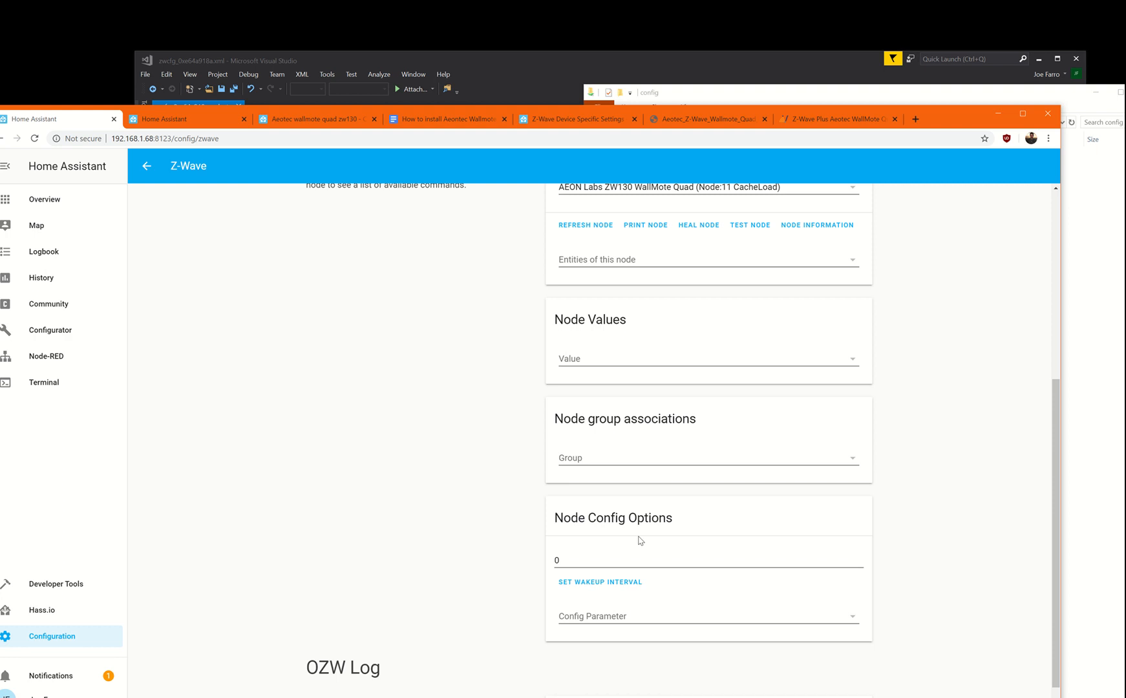
Step: In the WallMote's node config options, choose parameter 4: Report type with the value Send Central Scene Command Notification
{"action": "left_click", "coordinate": [652, 621]}
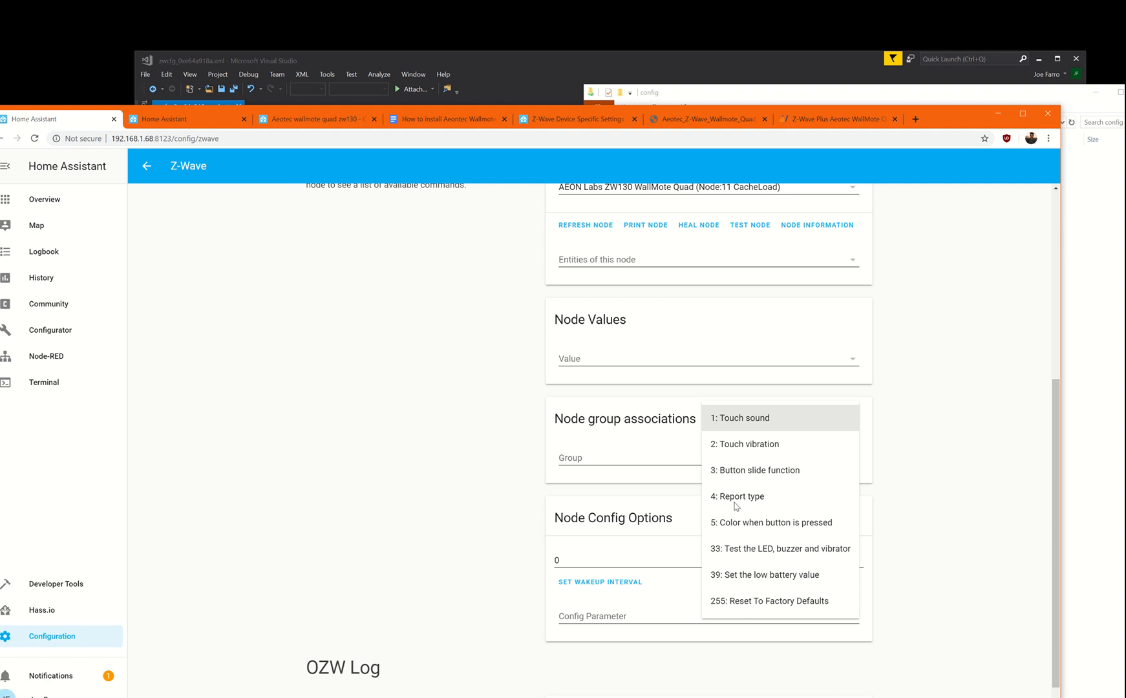
{"action": "left_click", "coordinate": [736, 505]}
{"action": "scroll", "coordinate": [695, 614], "scroll_direction": "down", "scroll_amount": 1}
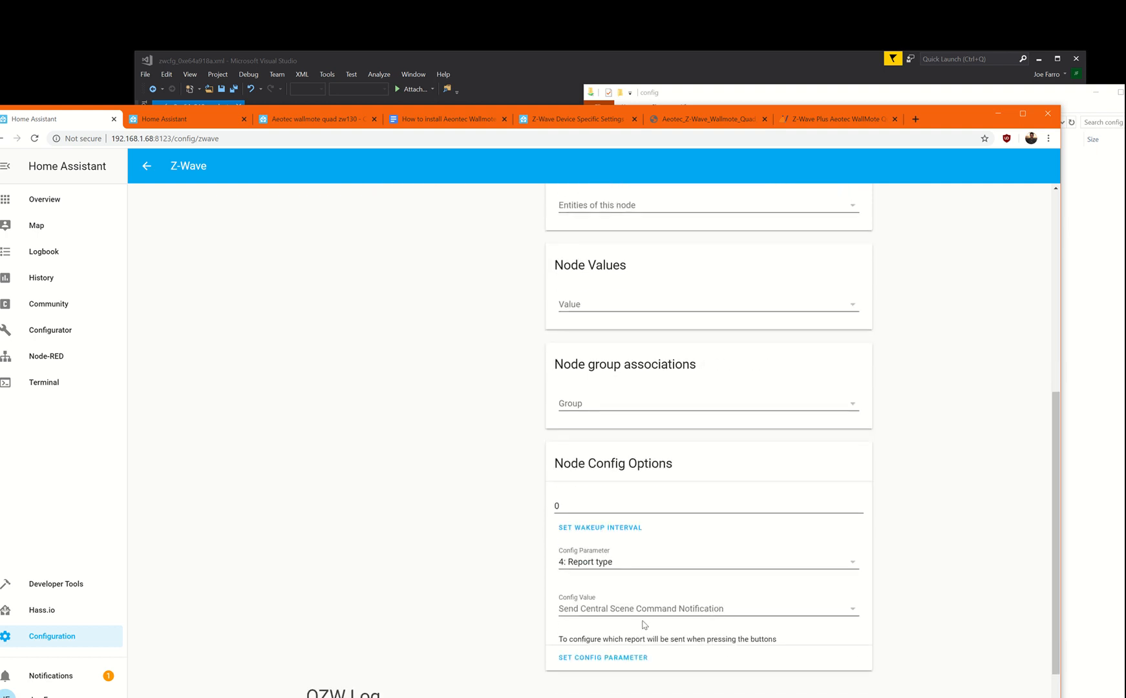
{"action": "left_click", "coordinate": [588, 614]}
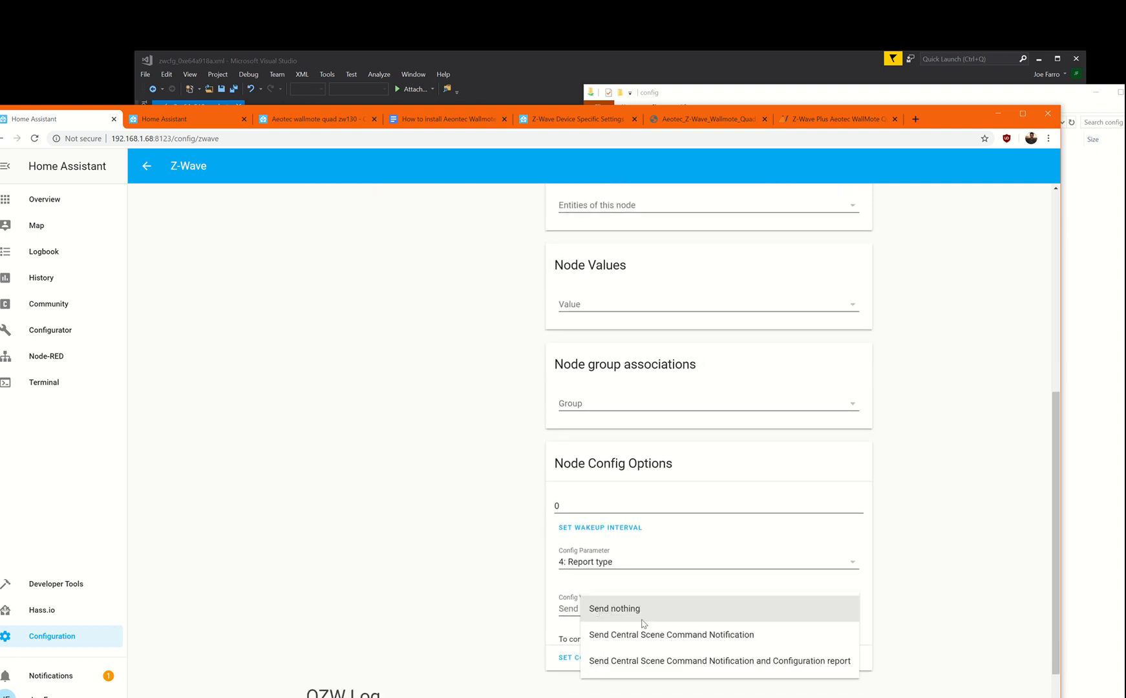
{"action": "left_click", "coordinate": [660, 635]}
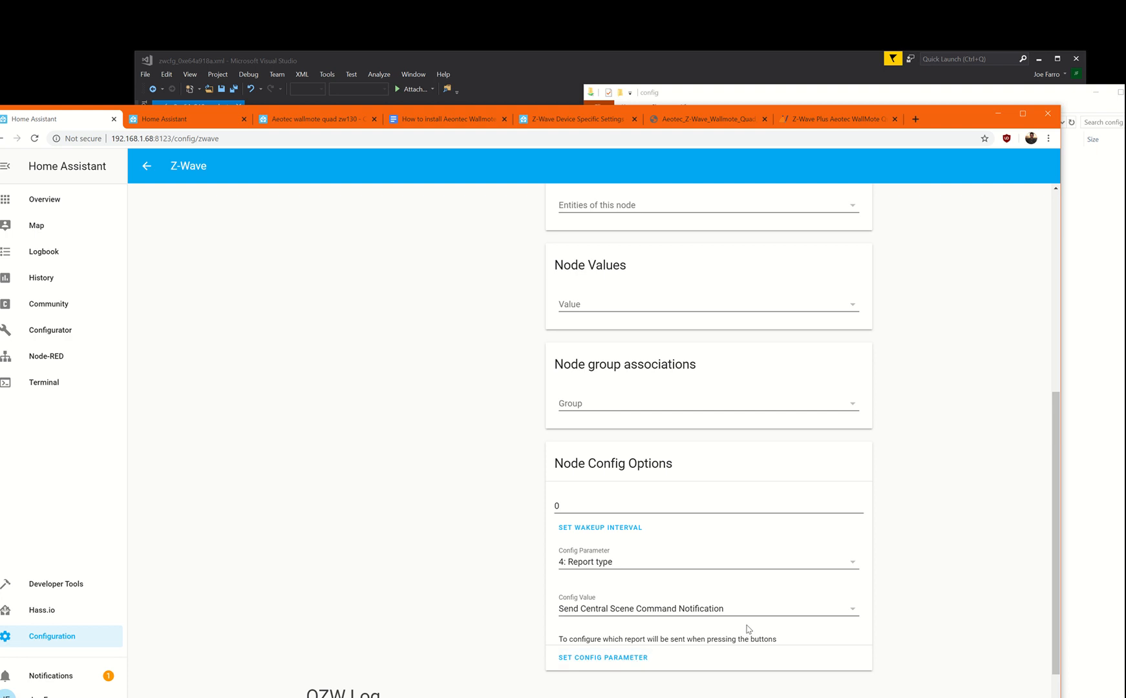
{"action": "left_click", "coordinate": [770, 605]}
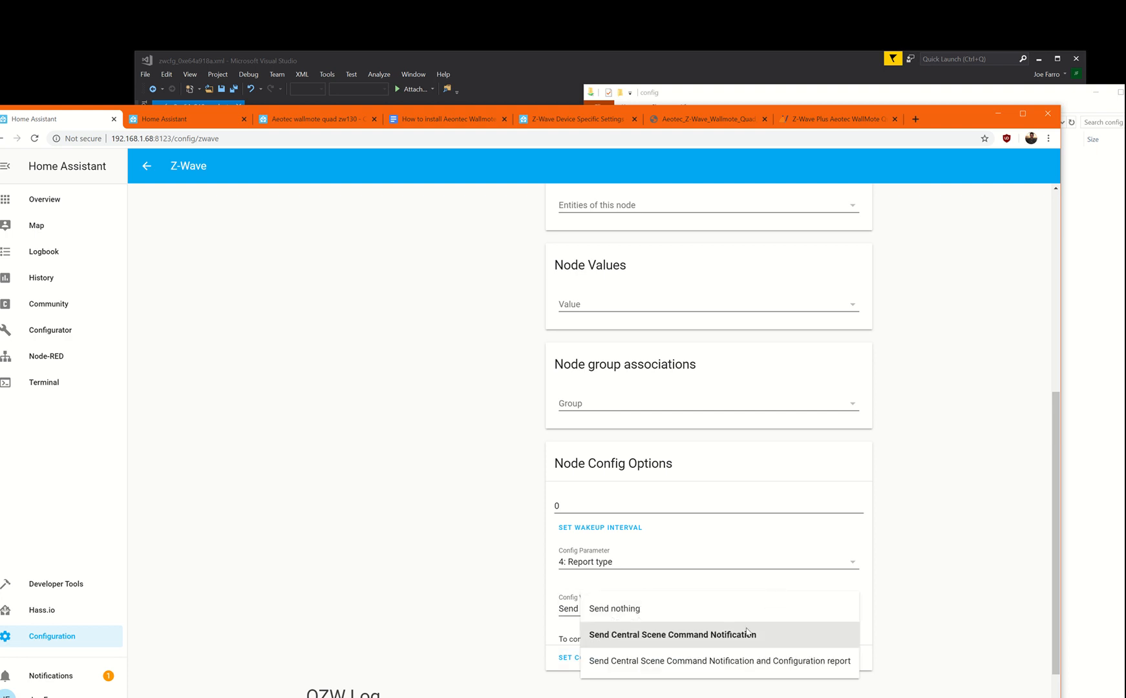
{"action": "left_click", "coordinate": [748, 633]}
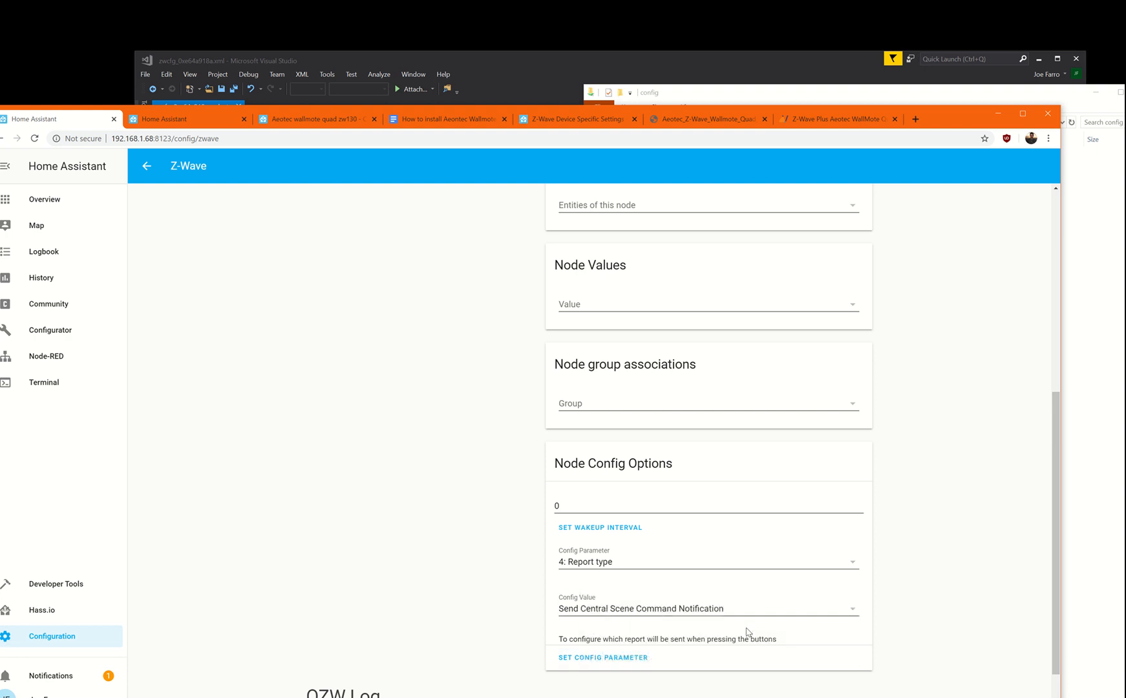
Step: Set the OZW log to its last 20 lines, view the tailed log and close its window
{"action": "scroll", "coordinate": [529, 508], "scroll_direction": "up", "scroll_amount": 6}
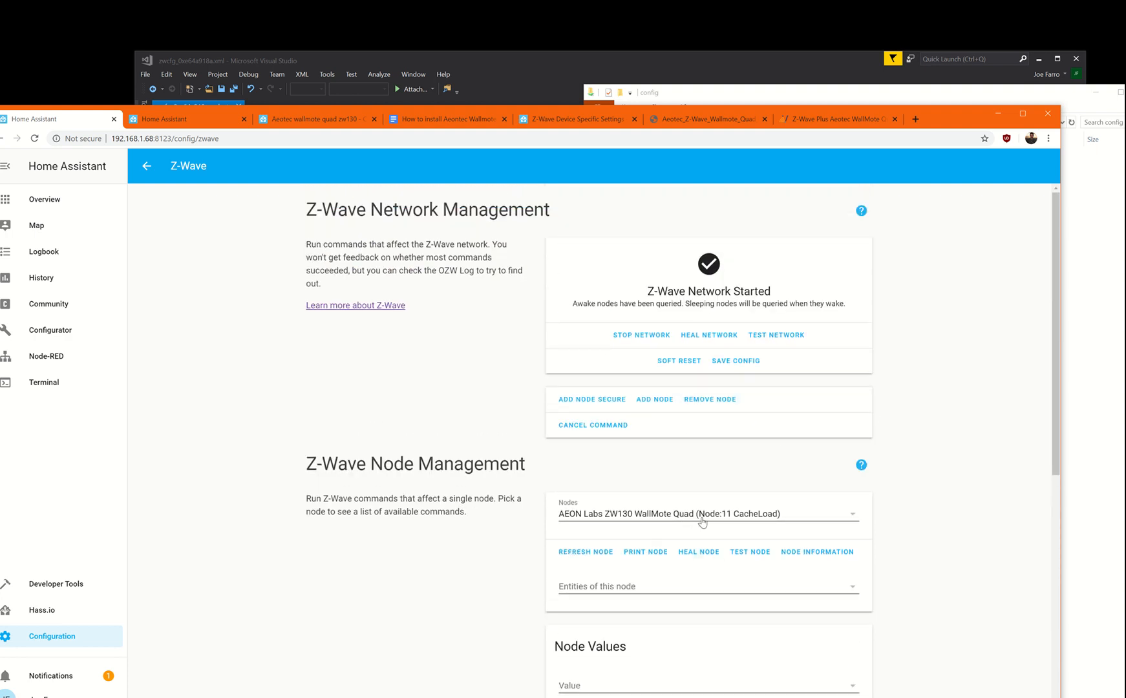
{"action": "scroll", "coordinate": [744, 465], "scroll_direction": "down", "scroll_amount": 7}
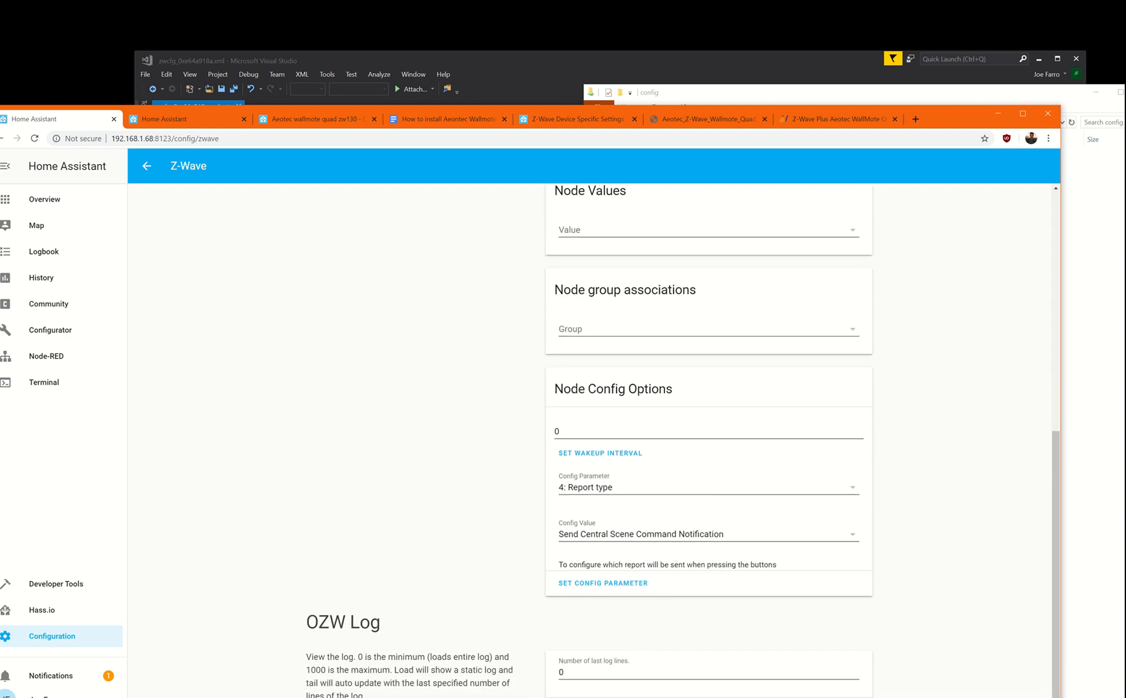
{"action": "left_click_drag", "start_coordinate": [666, 697], "coordinate": [667, 683]}
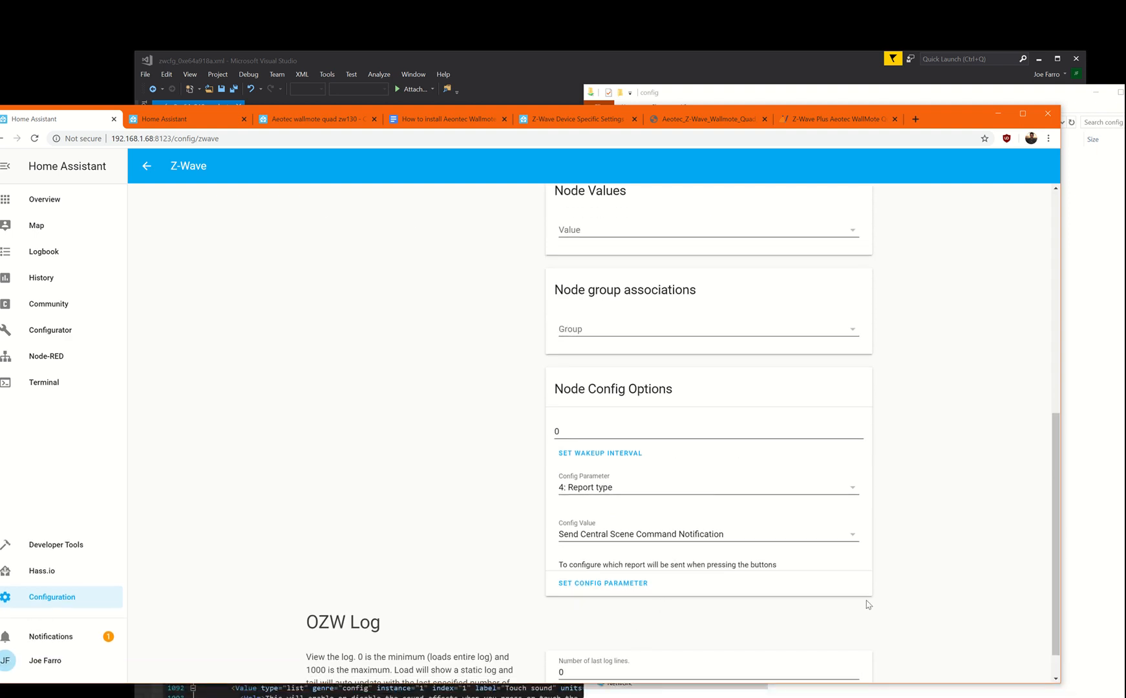
{"action": "scroll", "coordinate": [868, 604], "scroll_direction": "down", "scroll_amount": 1}
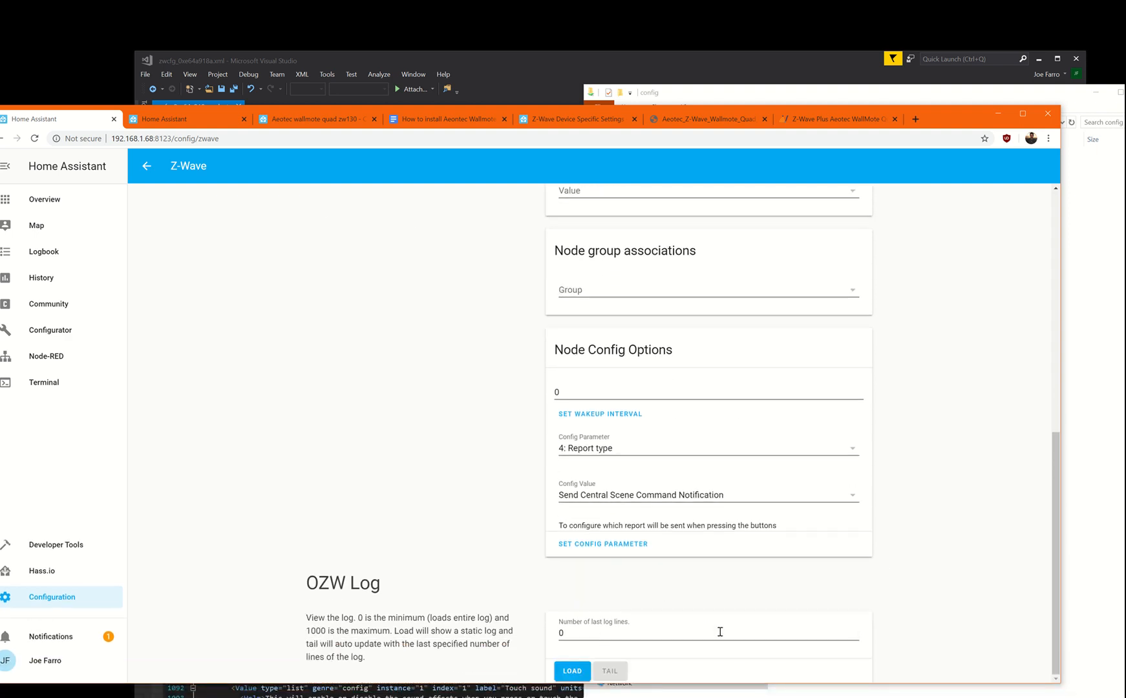
{"action": "left_click", "coordinate": [852, 634]}
{"action": "key", "text": "BackSpace"}
{"action": "type", "text": "20"}
{"action": "left_click", "coordinate": [610, 672]}
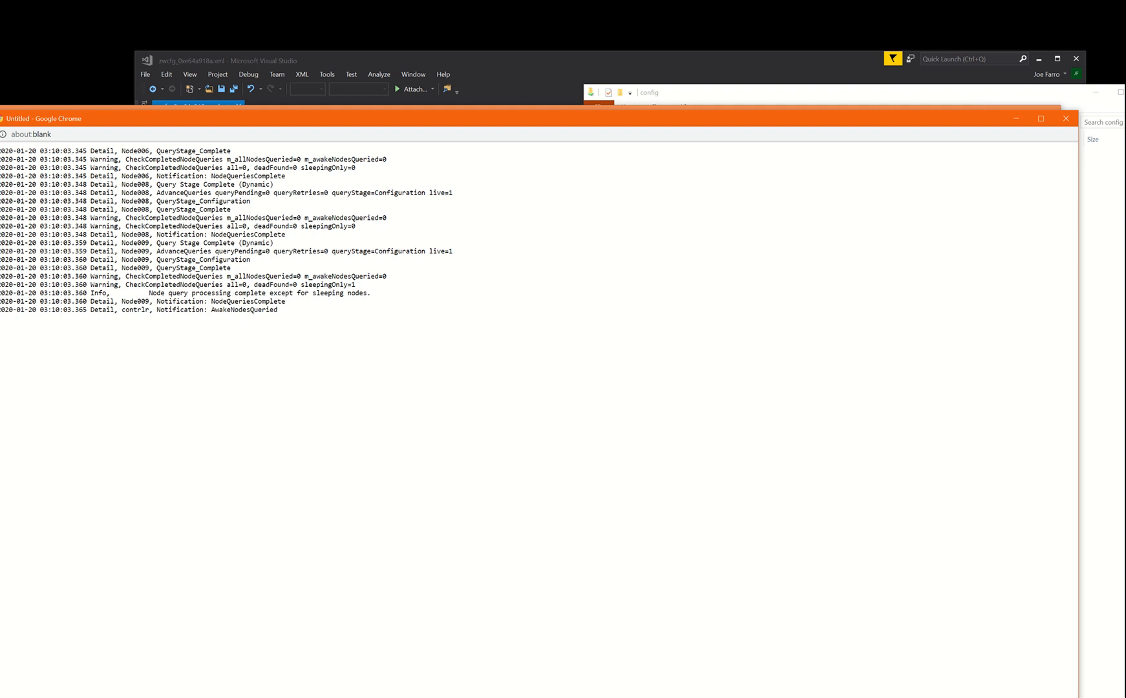
{"action": "left_click", "coordinate": [1066, 118]}
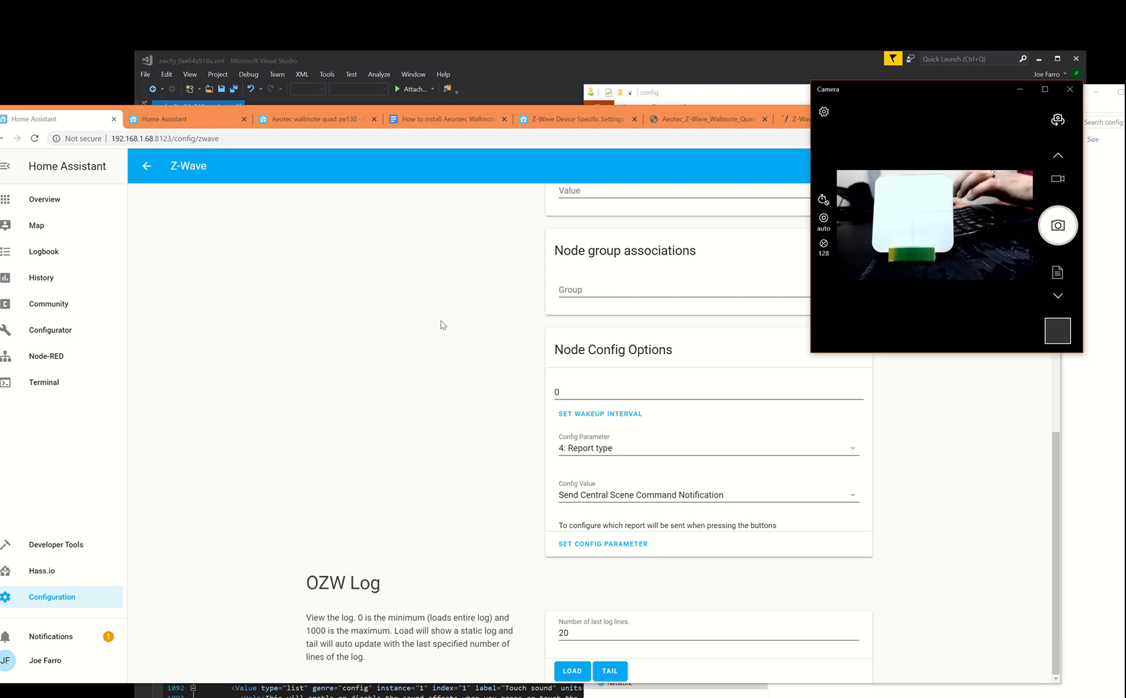
Step: Tail the OZW log again to check for new entries, and close the log window
{"action": "left_click", "coordinate": [618, 672]}
{"action": "left_click", "coordinate": [618, 671]}
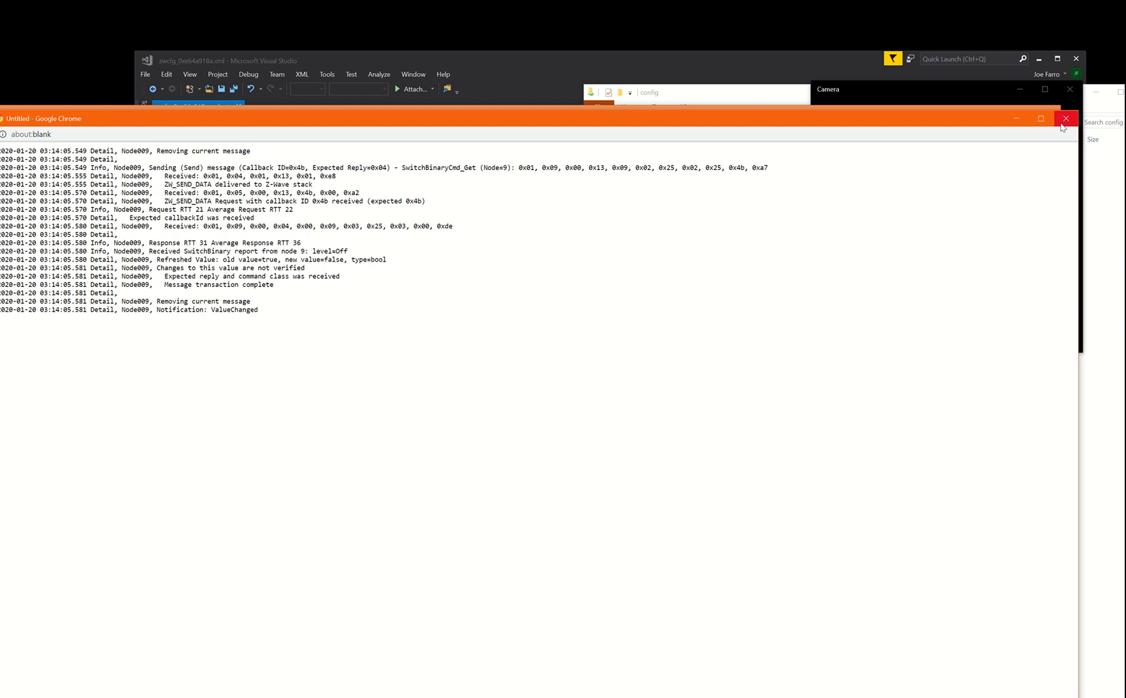
{"action": "left_click", "coordinate": [1066, 118]}
Step: Review the Z-Wave node list and keep AEON Labs ZW130 WallMote Quad (Node:11) selected
{"action": "scroll", "coordinate": [725, 270], "scroll_direction": "up", "scroll_amount": 5}
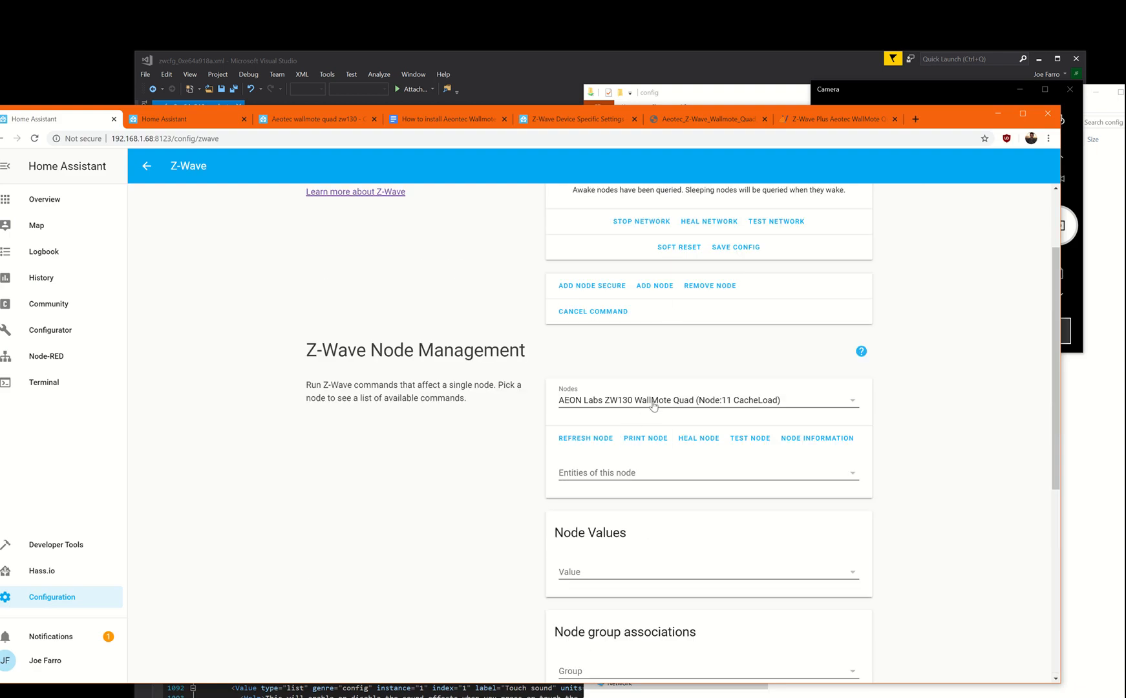
{"action": "left_click", "coordinate": [728, 404]}
{"action": "left_click", "coordinate": [728, 403]}
{"action": "left_click", "coordinate": [751, 401]}
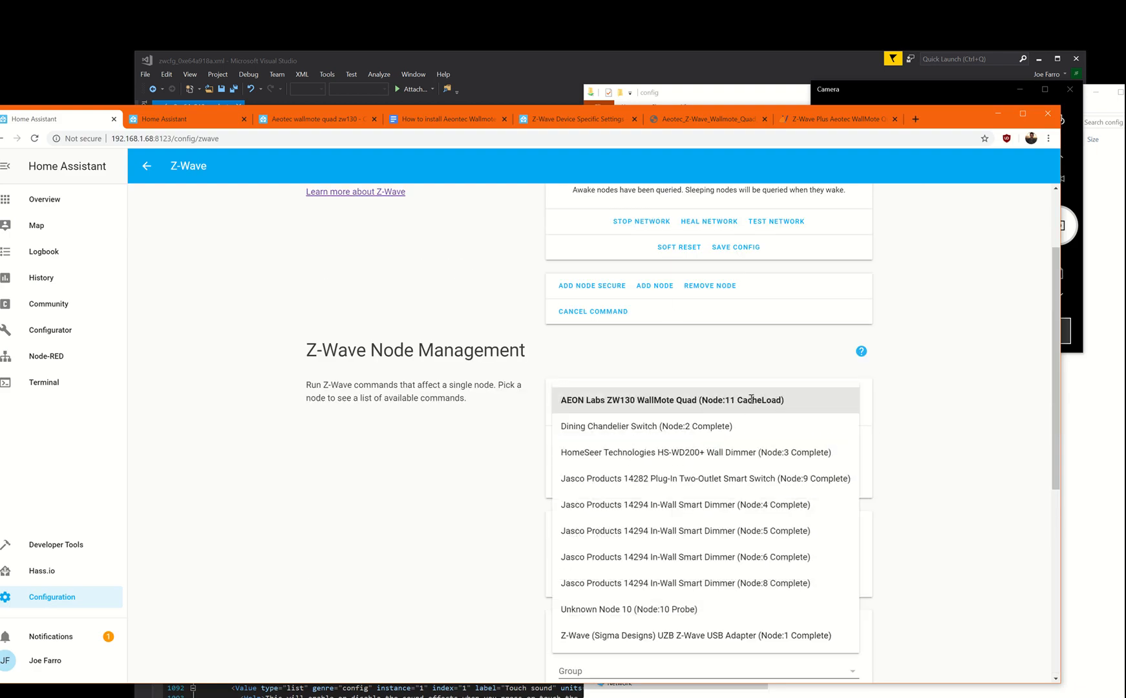
{"action": "left_click", "coordinate": [751, 400]}
Step: Load the OZW log and close it, then view the tailed version and close that too
{"action": "scroll", "coordinate": [892, 458], "scroll_direction": "down", "scroll_amount": 6}
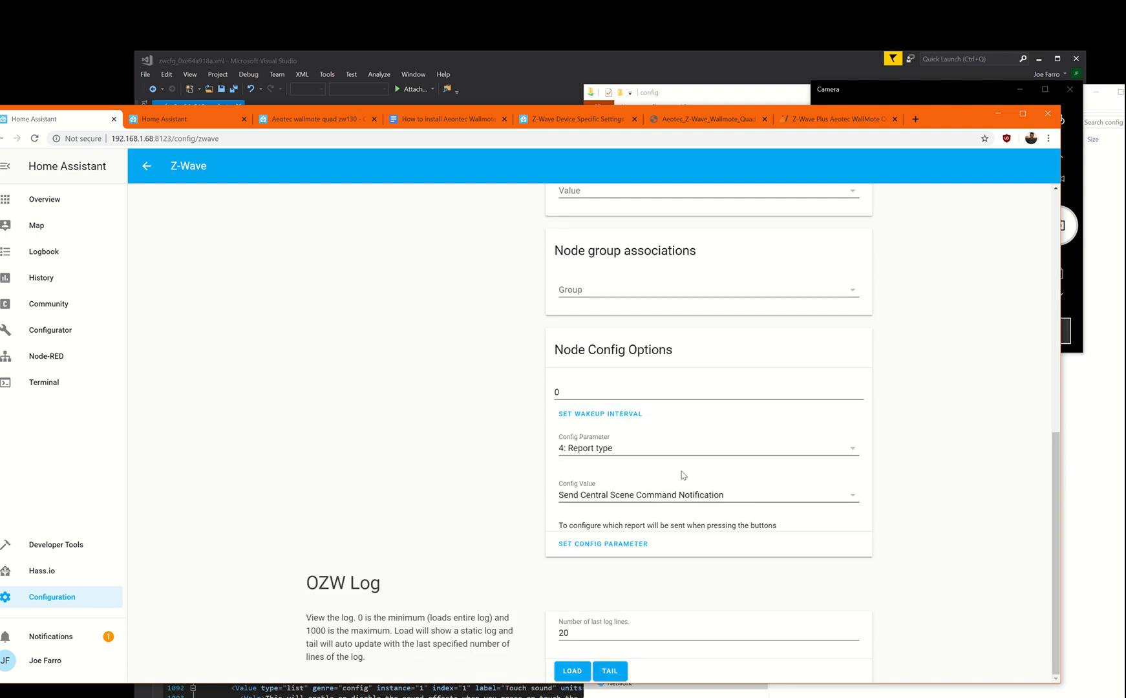
{"action": "left_click", "coordinate": [588, 673]}
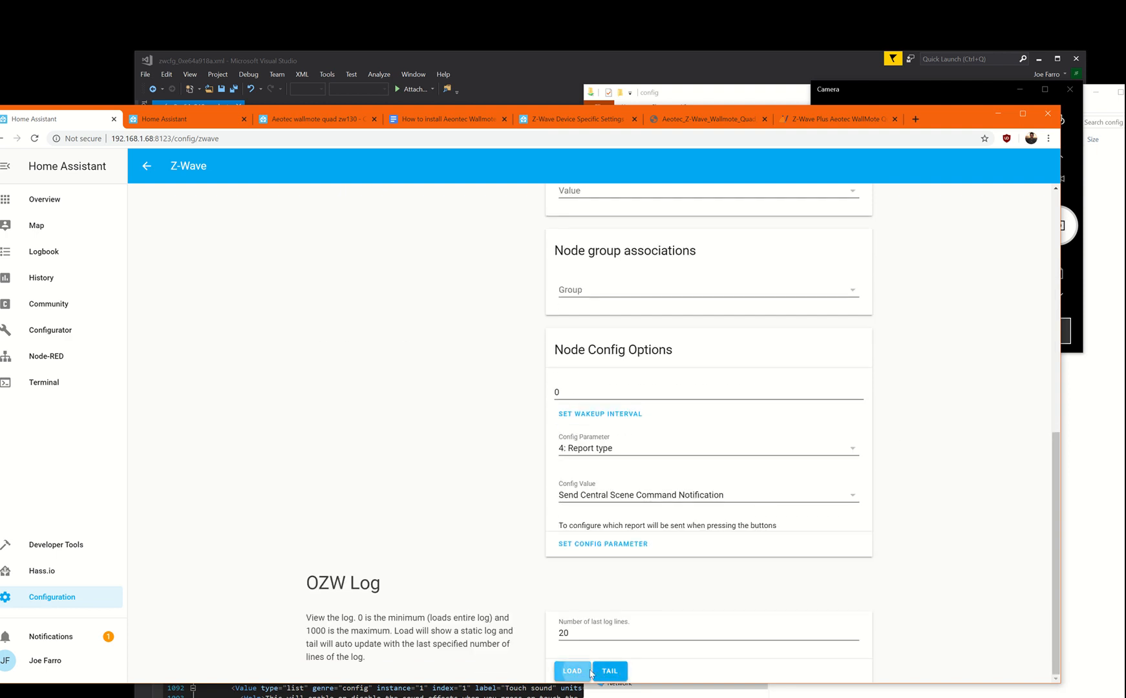
{"action": "left_click", "coordinate": [1079, 123]}
{"action": "left_click", "coordinate": [613, 676]}
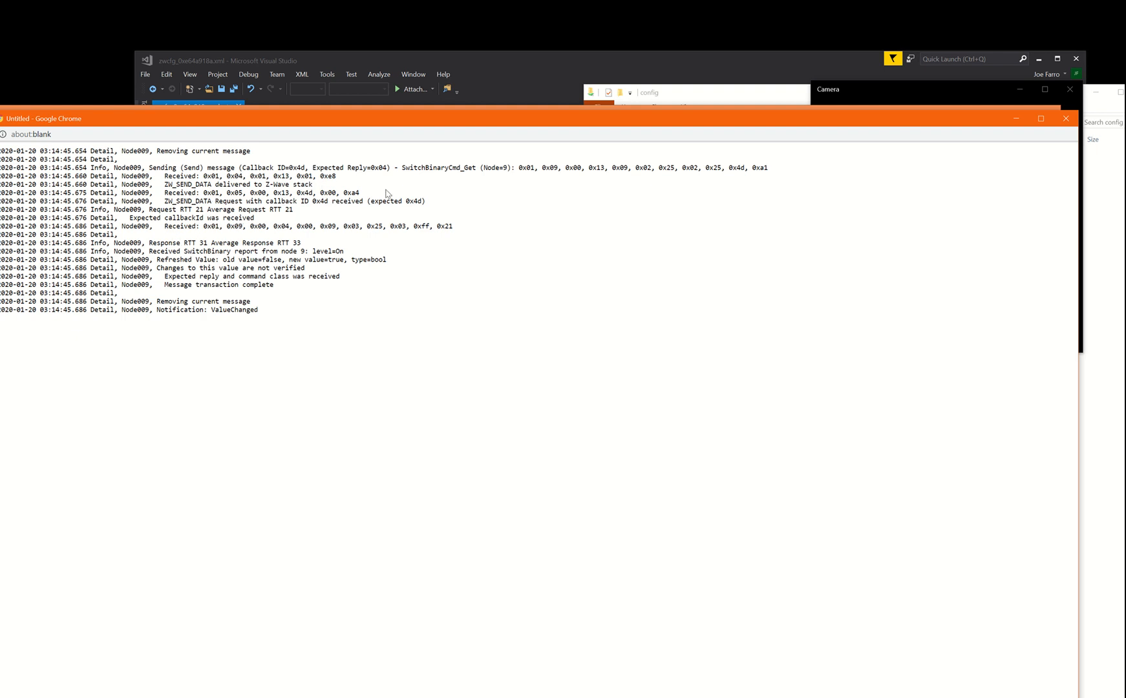
{"action": "left_click", "coordinate": [1066, 118]}
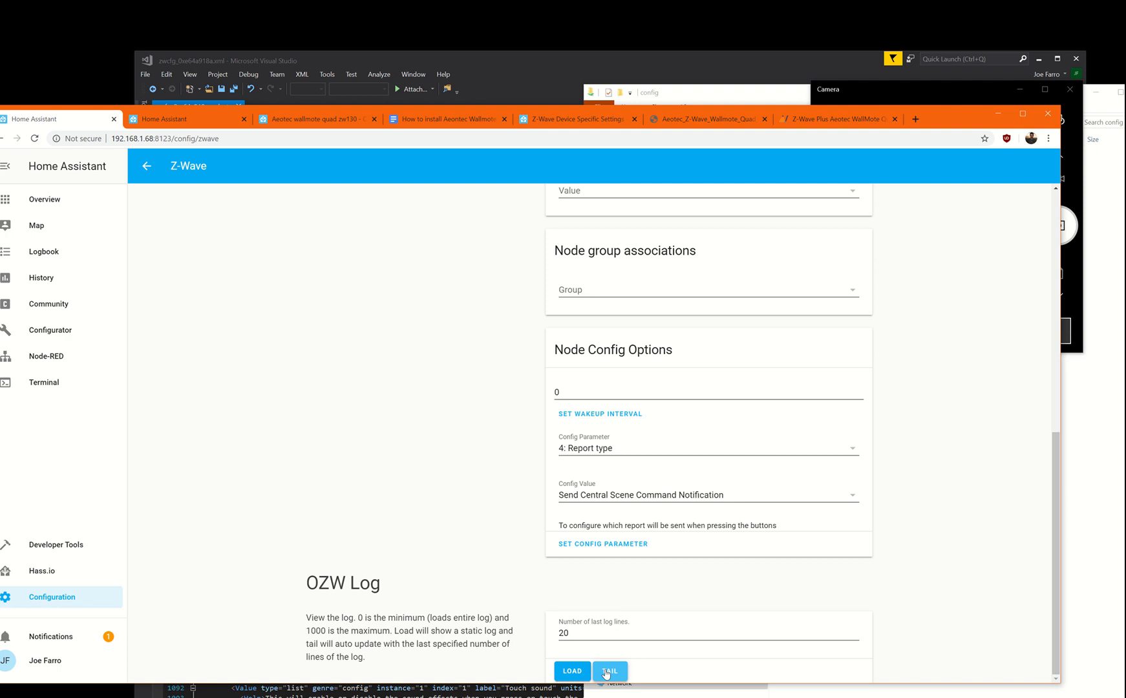
Step: Tail the OZW log and examine node 11's central scene entries, highlighting the ValueChanged notification text
{"action": "left_click", "coordinate": [606, 671]}
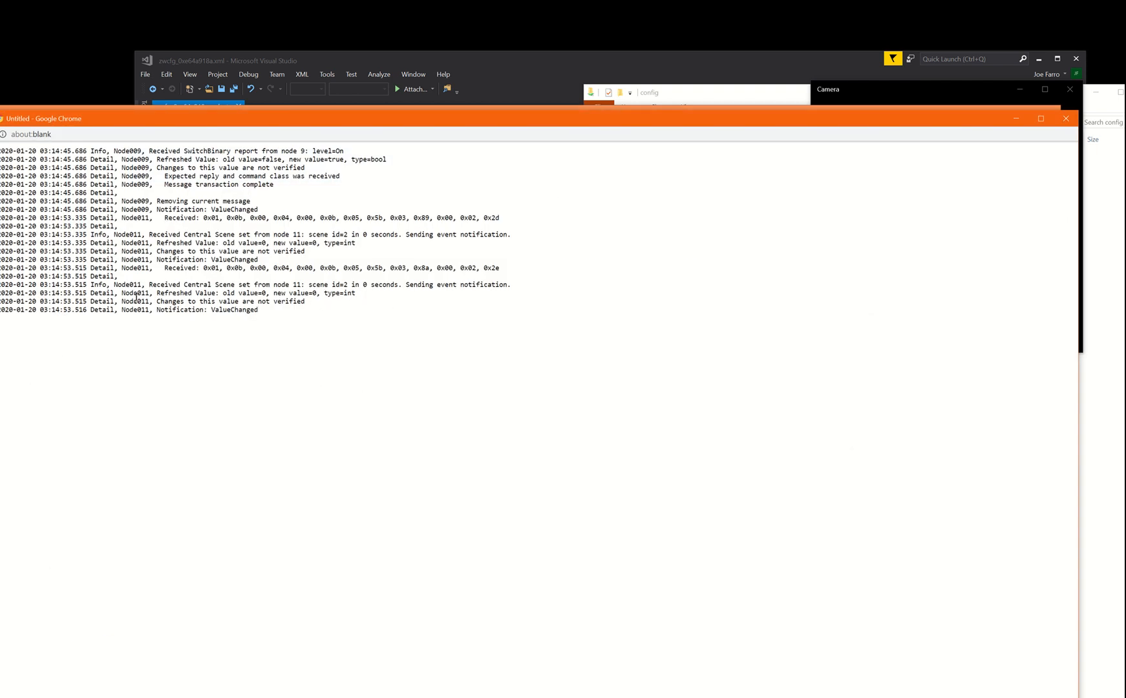
{"action": "left_click_drag", "start_coordinate": [137, 299], "coordinate": [302, 305]}
{"action": "left_click", "coordinate": [302, 306]}
{"action": "left_click_drag", "start_coordinate": [256, 310], "coordinate": [159, 312]}
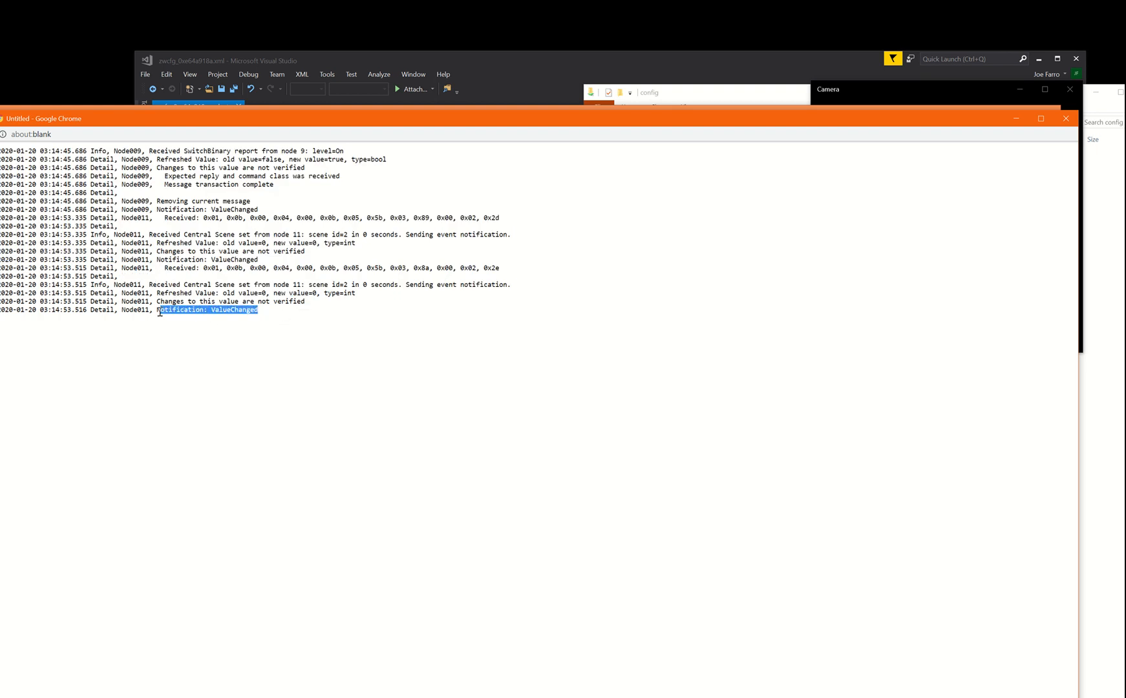
{"action": "left_click", "coordinate": [160, 313]}
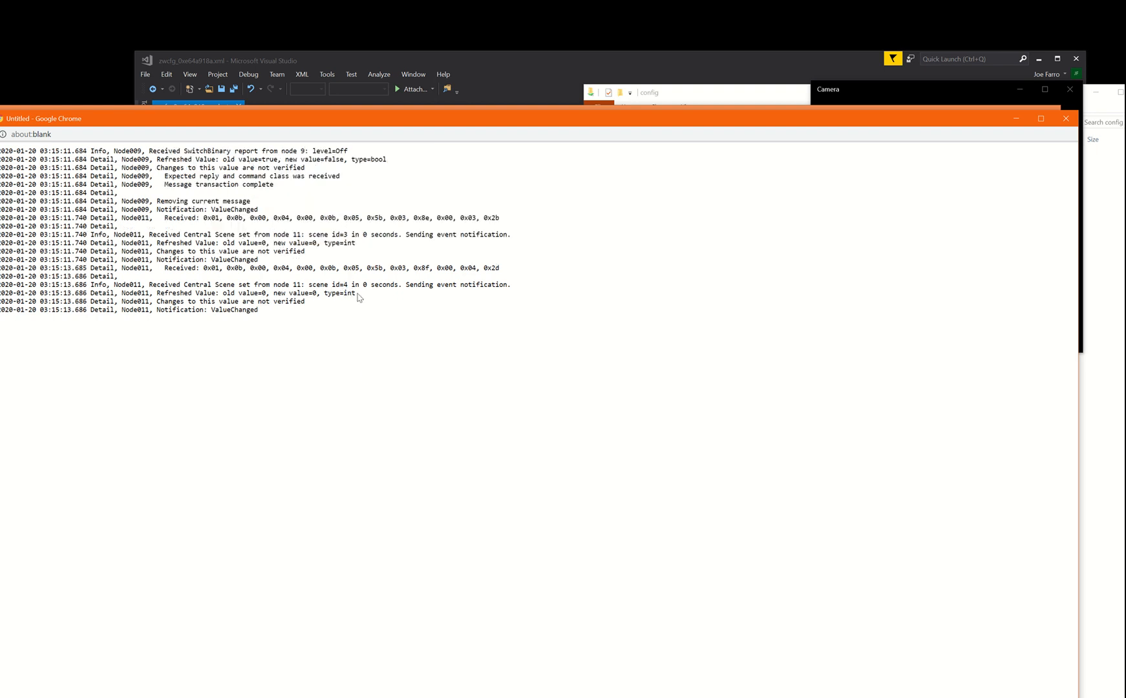
Step: Bring the Camera window forward to watch the WallMote beside the tailed log, and close the log window
{"action": "left_click", "coordinate": [927, 91]}
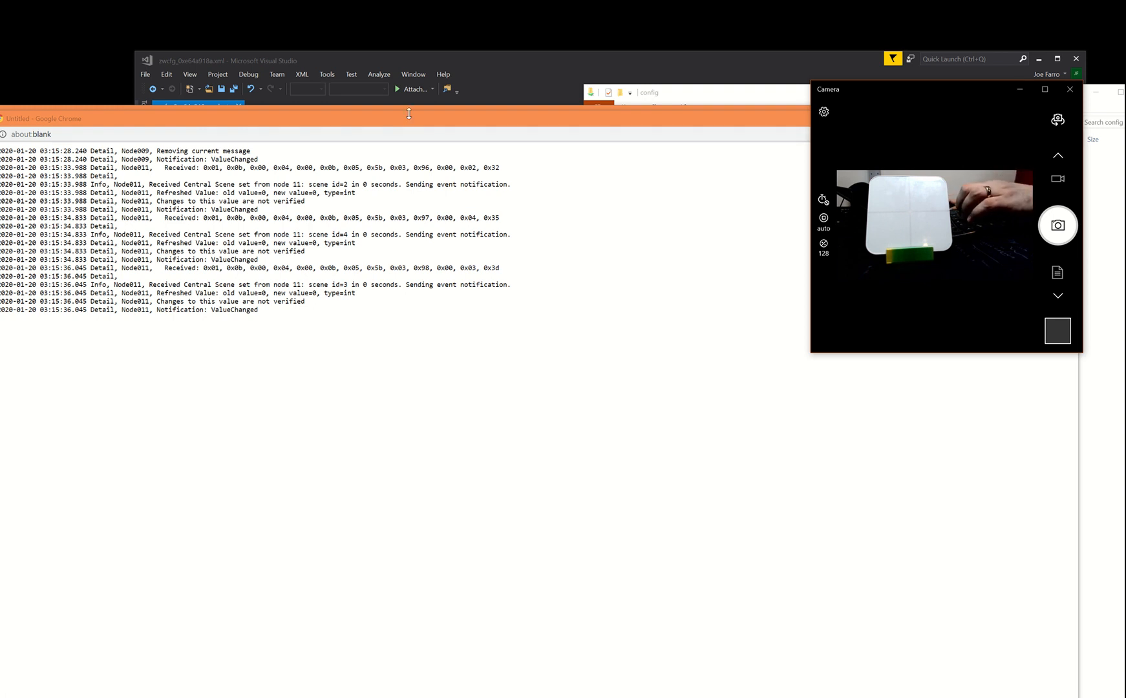
{"action": "left_click_drag", "start_coordinate": [409, 113], "coordinate": [435, 115]}
{"action": "left_click", "coordinate": [1095, 124]}
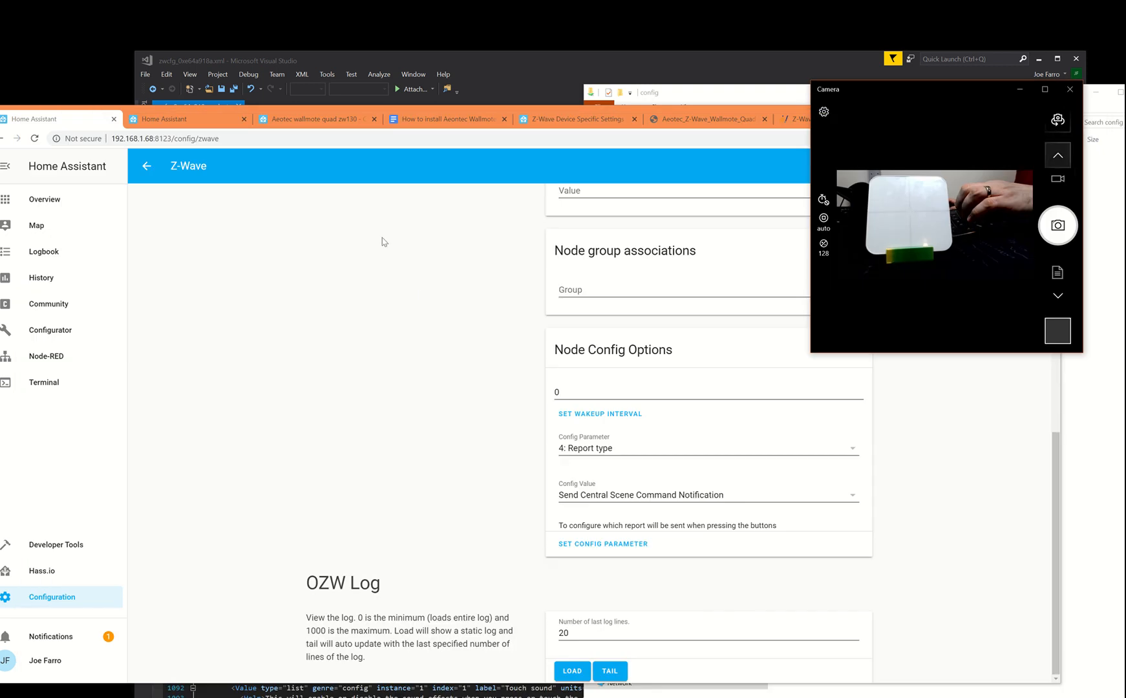
Step: View the Node-RED Playground flow and examine the Aeotec Wallmote scene_id and scene_data table in the Z-Wave device documentation
{"action": "left_click", "coordinate": [174, 119]}
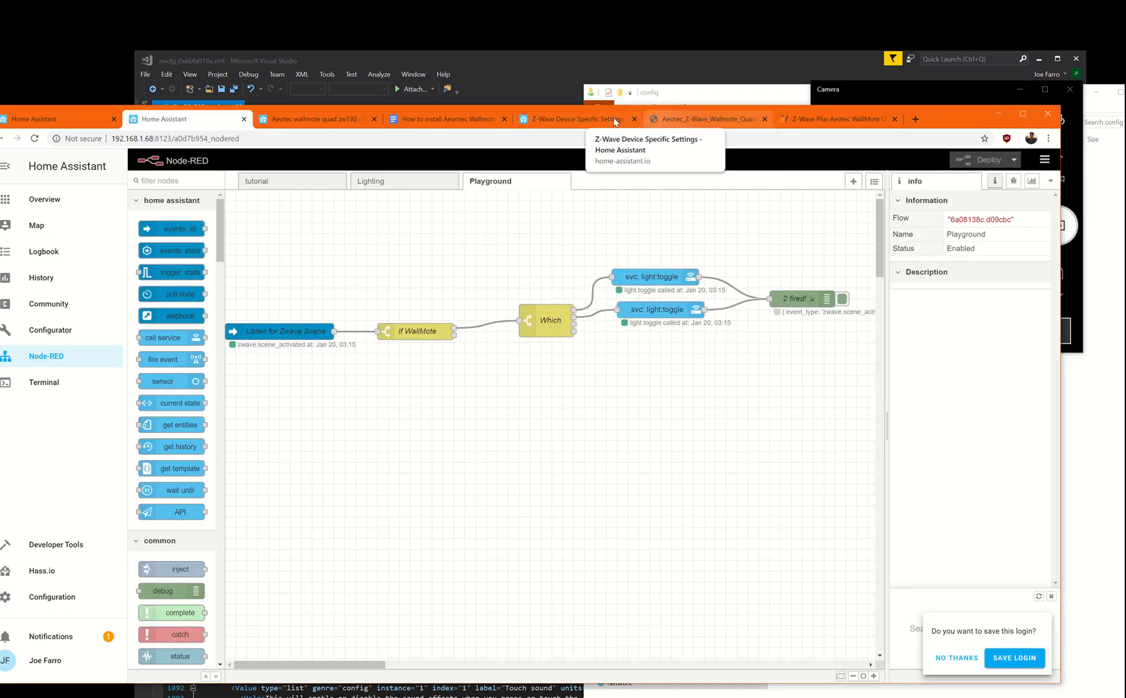
{"action": "left_click", "coordinate": [575, 119]}
{"action": "scroll", "coordinate": [522, 388], "scroll_direction": "down", "scroll_amount": 8}
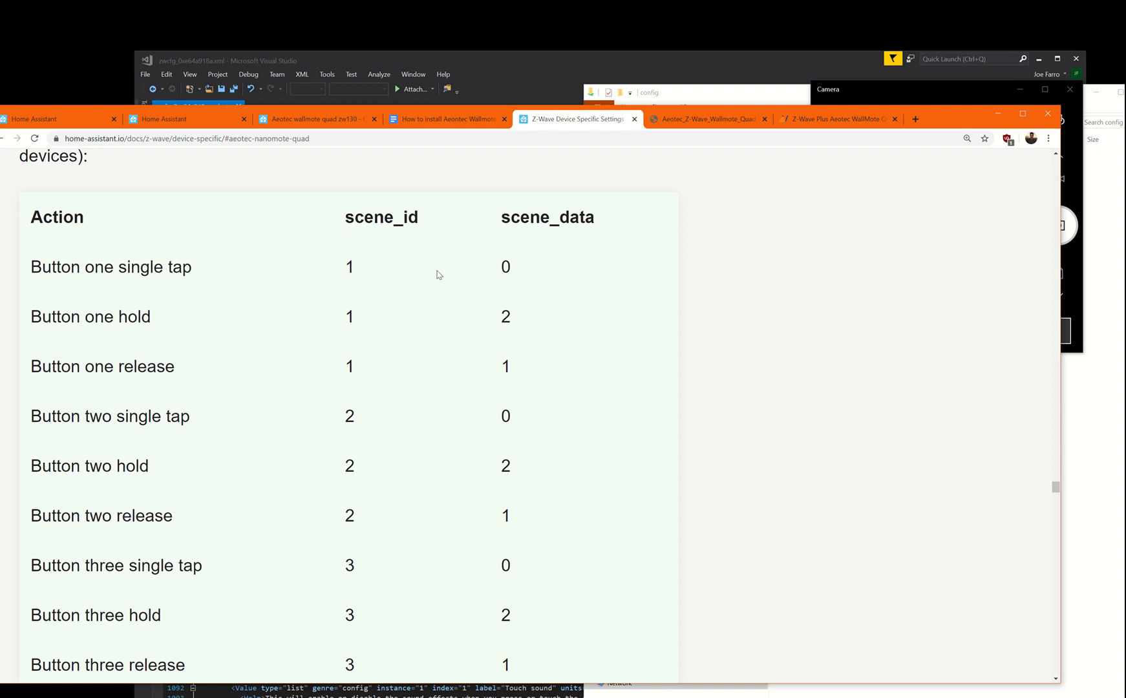
{"action": "scroll", "coordinate": [438, 275], "scroll_direction": "up", "scroll_amount": 12}
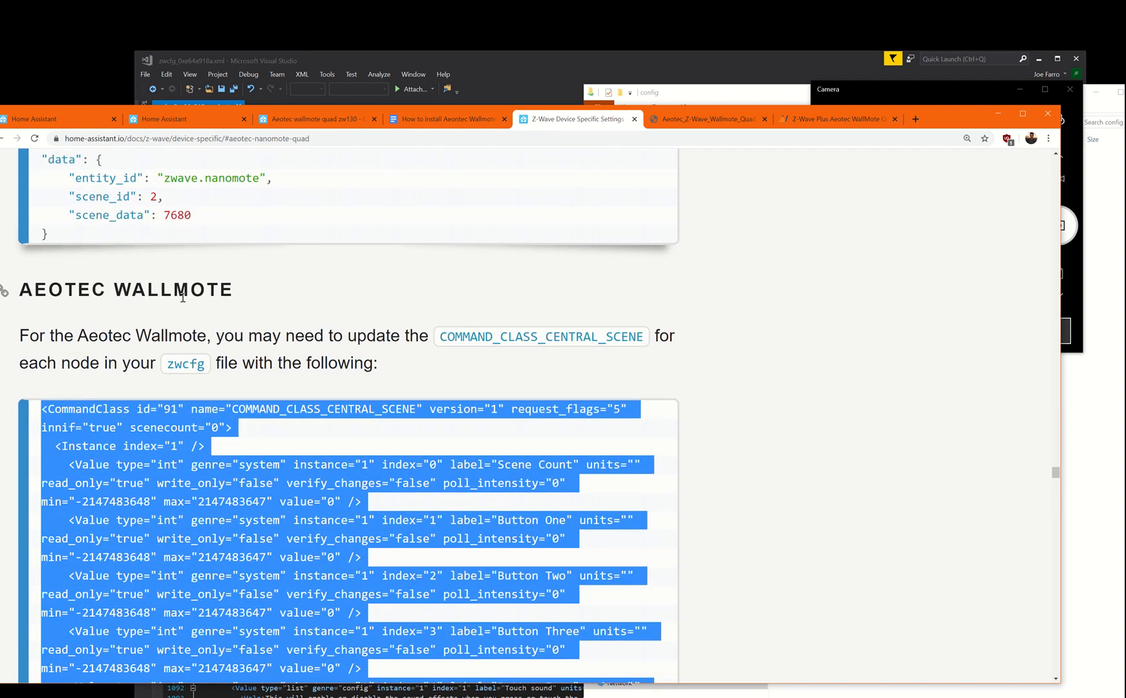
{"action": "scroll", "coordinate": [183, 297], "scroll_direction": "down", "scroll_amount": 15}
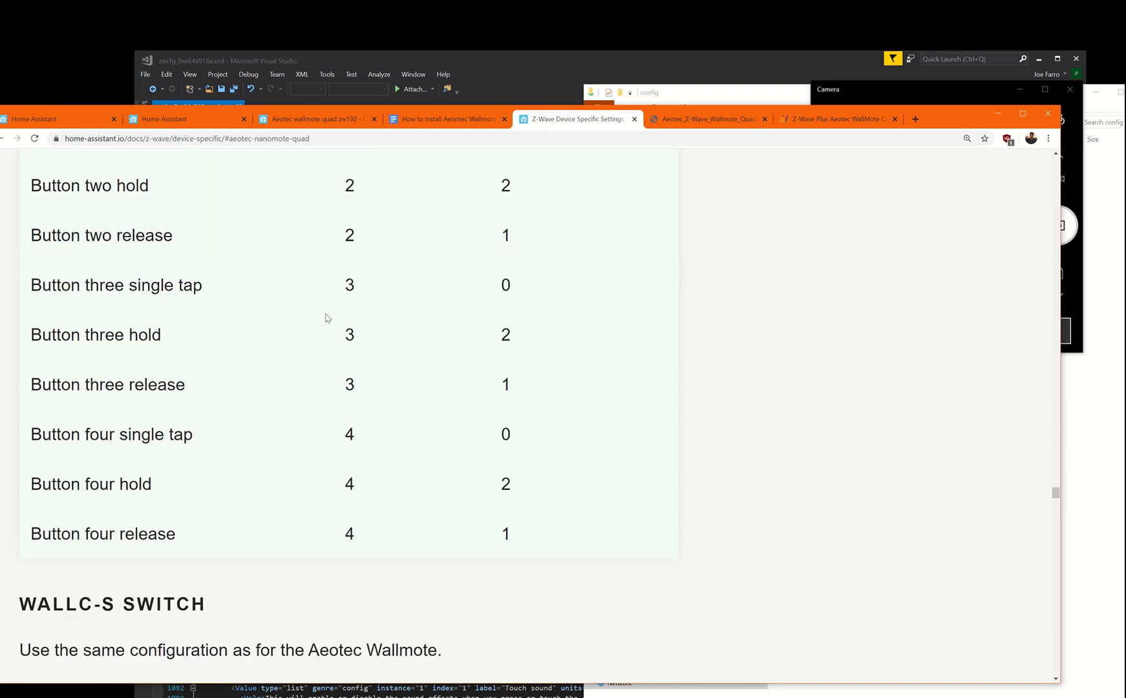
{"action": "scroll", "coordinate": [326, 317], "scroll_direction": "down", "scroll_amount": 3}
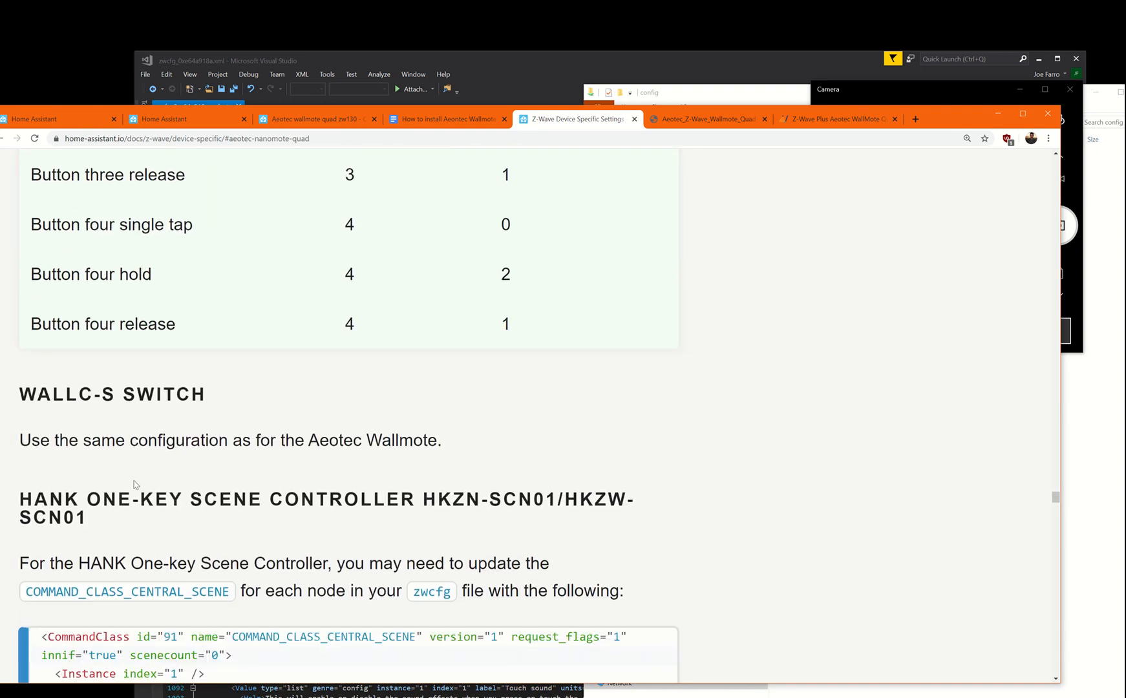
Step: Compare the Aeotec Wallmote and NanoMote Quad scene_id and scene_data tables and their configuration notes in the Z-Wave device documentation
{"action": "scroll", "coordinate": [314, 388], "scroll_direction": "up", "scroll_amount": 3}
{"action": "scroll", "coordinate": [299, 388], "scroll_direction": "up", "scroll_amount": 7}
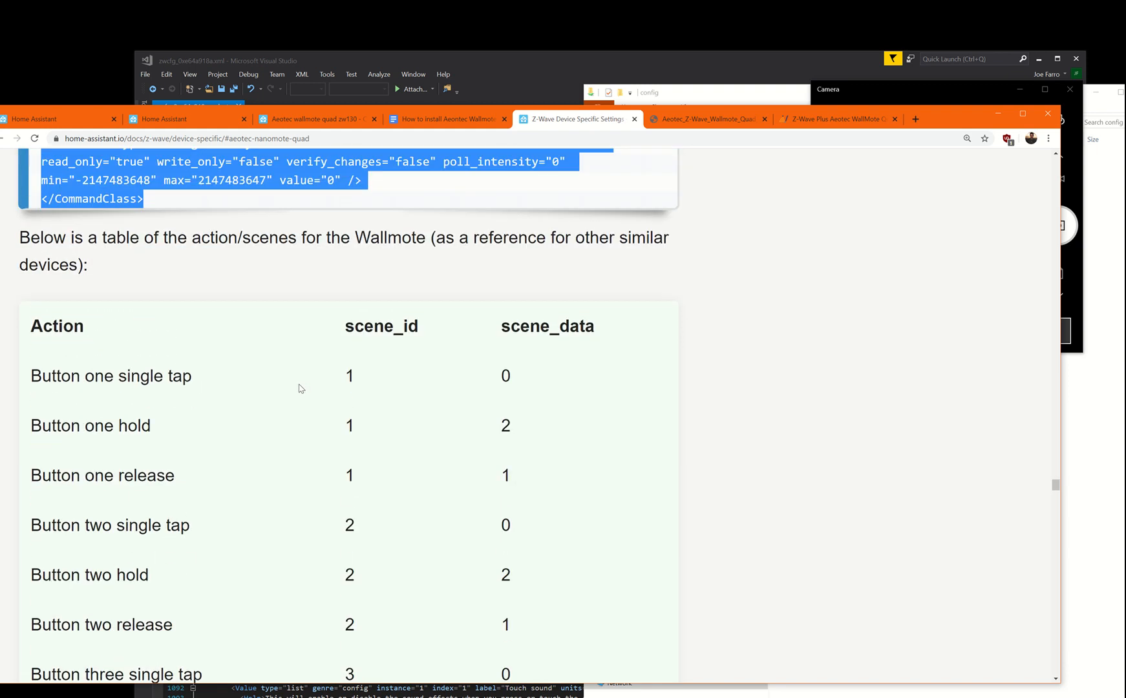
{"action": "scroll", "coordinate": [258, 389], "scroll_direction": "down", "scroll_amount": 8}
{"action": "scroll", "coordinate": [259, 388], "scroll_direction": "down", "scroll_amount": 3}
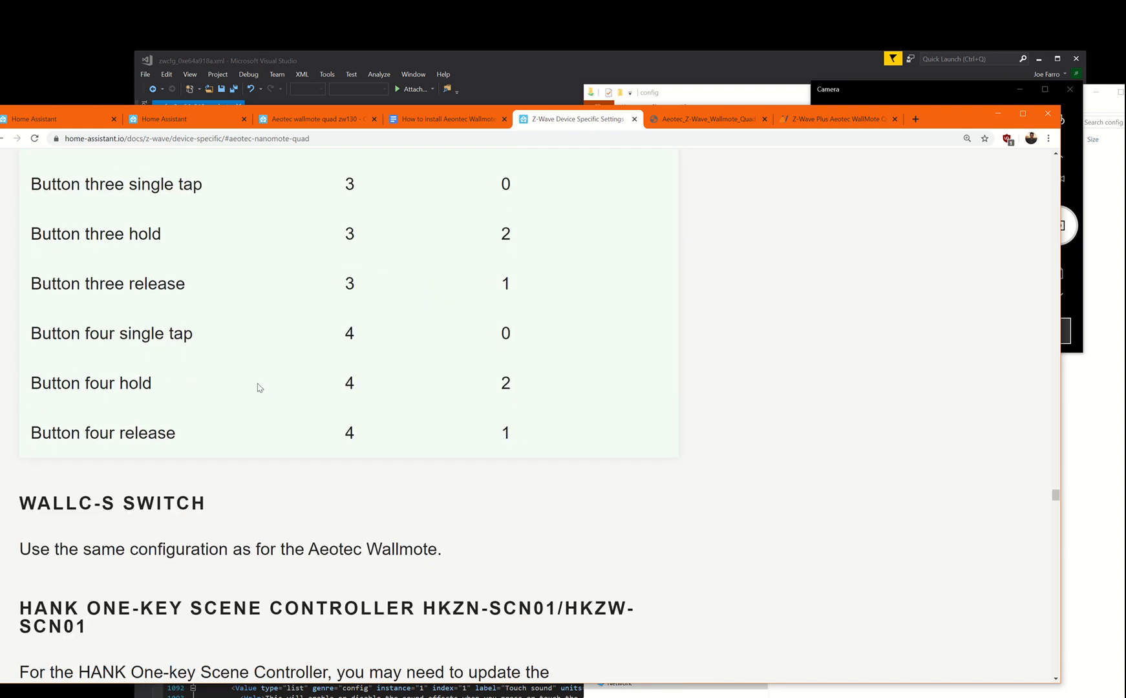
{"action": "scroll", "coordinate": [266, 384], "scroll_direction": "up", "scroll_amount": 5}
{"action": "scroll", "coordinate": [265, 385], "scroll_direction": "up", "scroll_amount": 15}
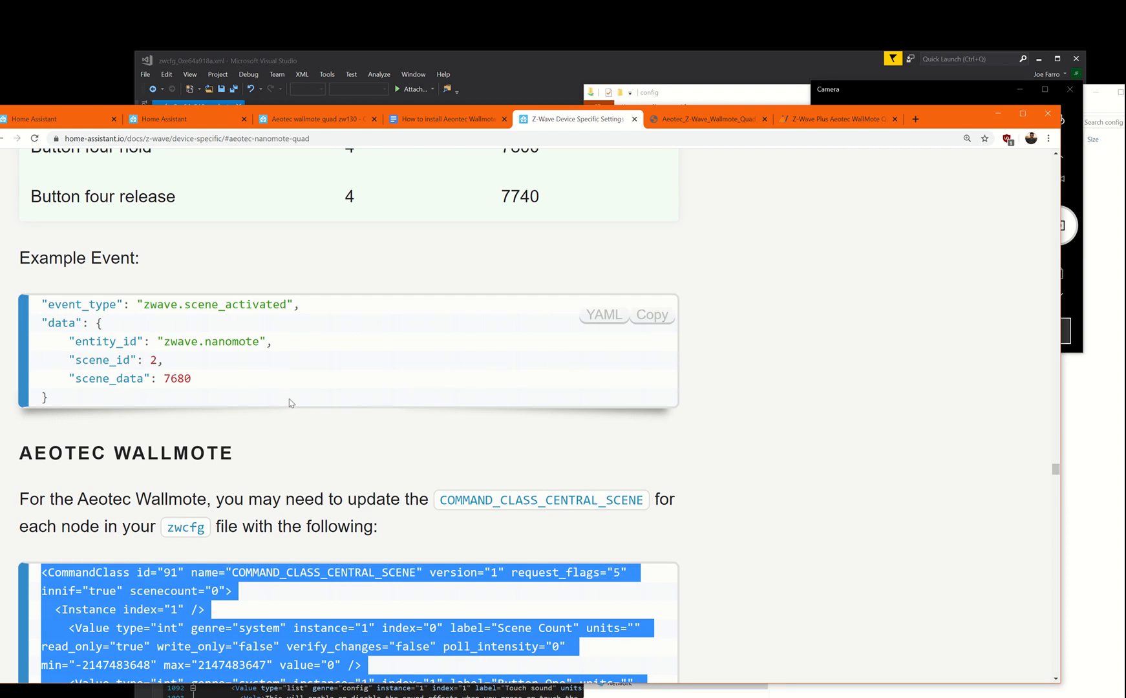
{"action": "scroll", "coordinate": [288, 404], "scroll_direction": "up", "scroll_amount": 10}
{"action": "scroll", "coordinate": [288, 404], "scroll_direction": "up", "scroll_amount": 2}
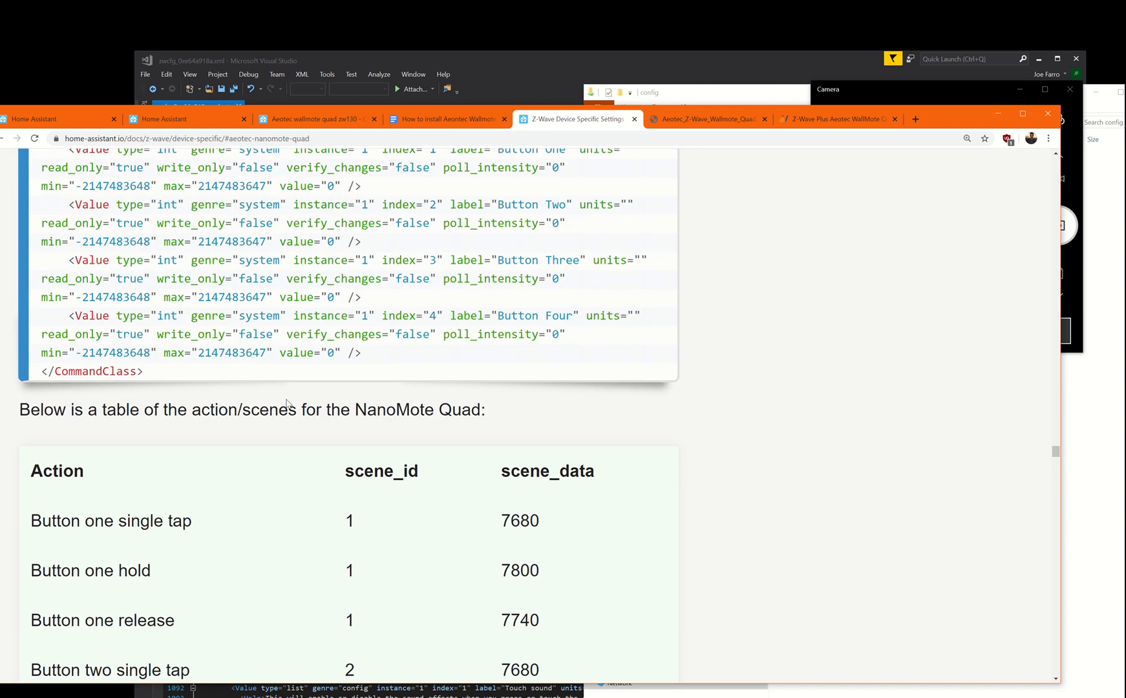
{"action": "scroll", "coordinate": [272, 416], "scroll_direction": "up", "scroll_amount": 3}
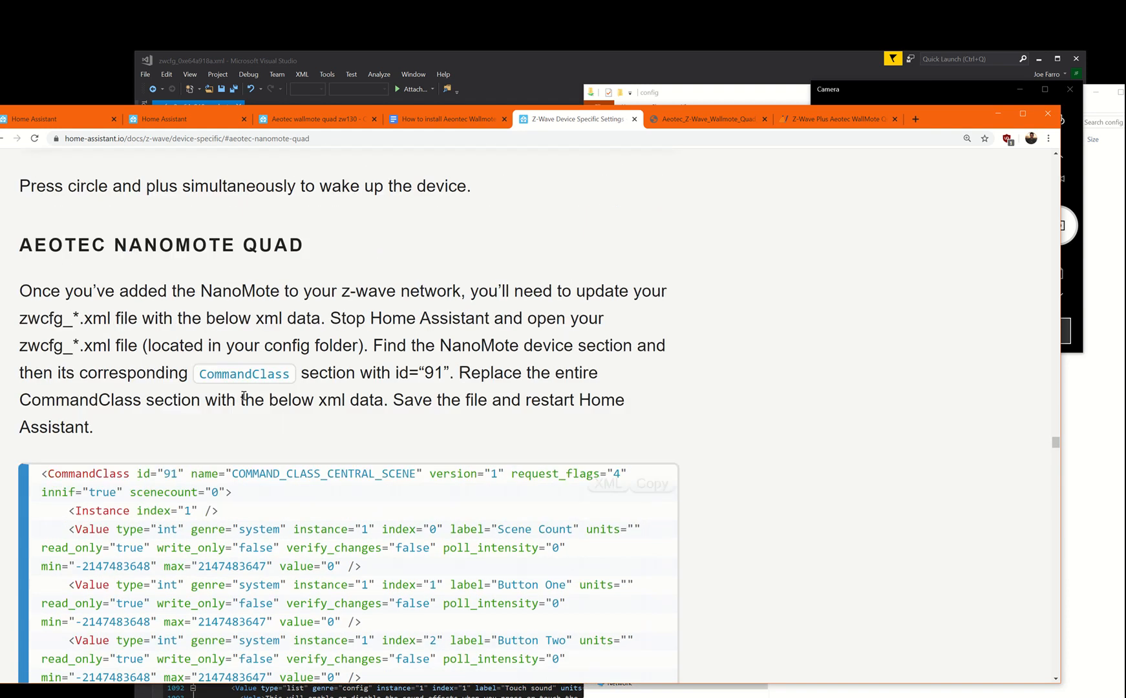
{"action": "scroll", "coordinate": [201, 393], "scroll_direction": "down", "scroll_amount": 20}
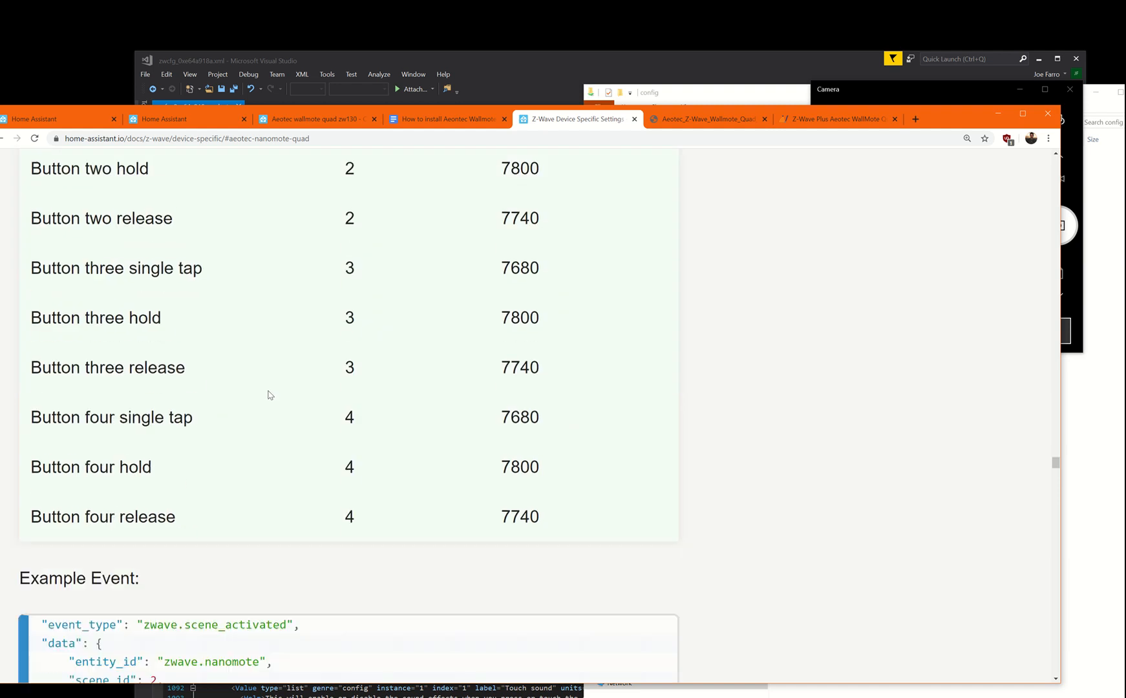
{"action": "scroll", "coordinate": [270, 392], "scroll_direction": "up", "scroll_amount": 2}
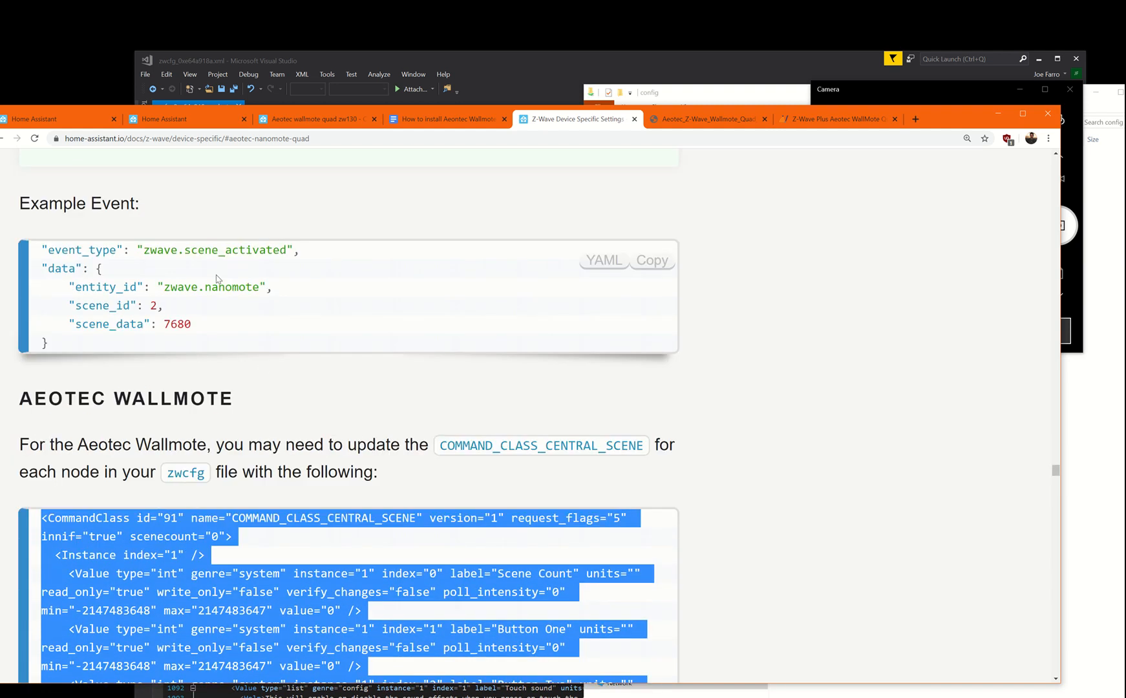
Step: Copy the event type zwave.scene_activated from the NanoMote example event, and review the start of the Wallmote action table
{"action": "left_click_drag", "start_coordinate": [143, 253], "coordinate": [286, 254]}
{"action": "key", "text": "ctrl+c"}
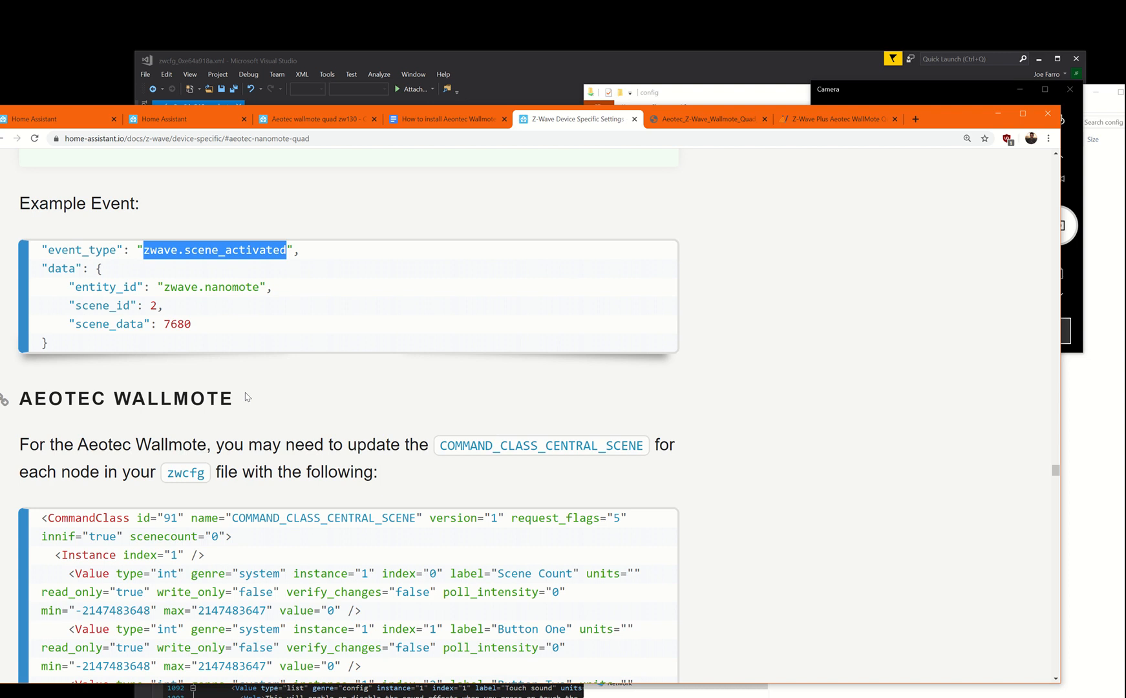
{"action": "left_click", "coordinate": [346, 408]}
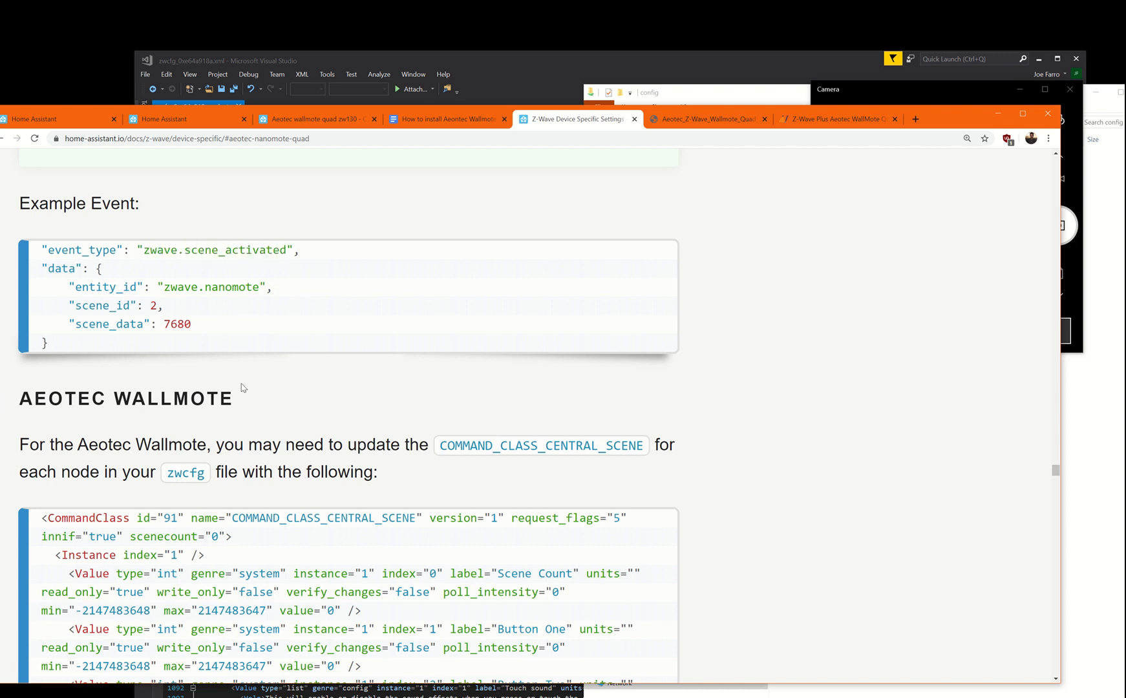
{"action": "scroll", "coordinate": [216, 217], "scroll_direction": "down", "scroll_amount": 2}
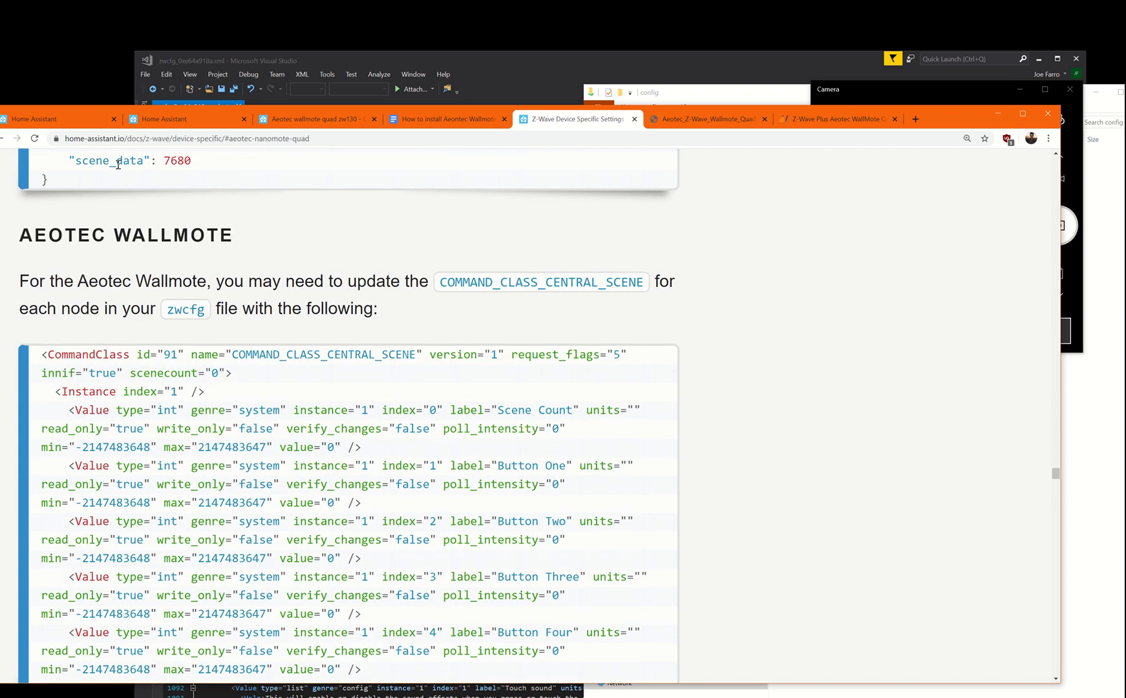
{"action": "scroll", "coordinate": [435, 536], "scroll_direction": "down", "scroll_amount": 4}
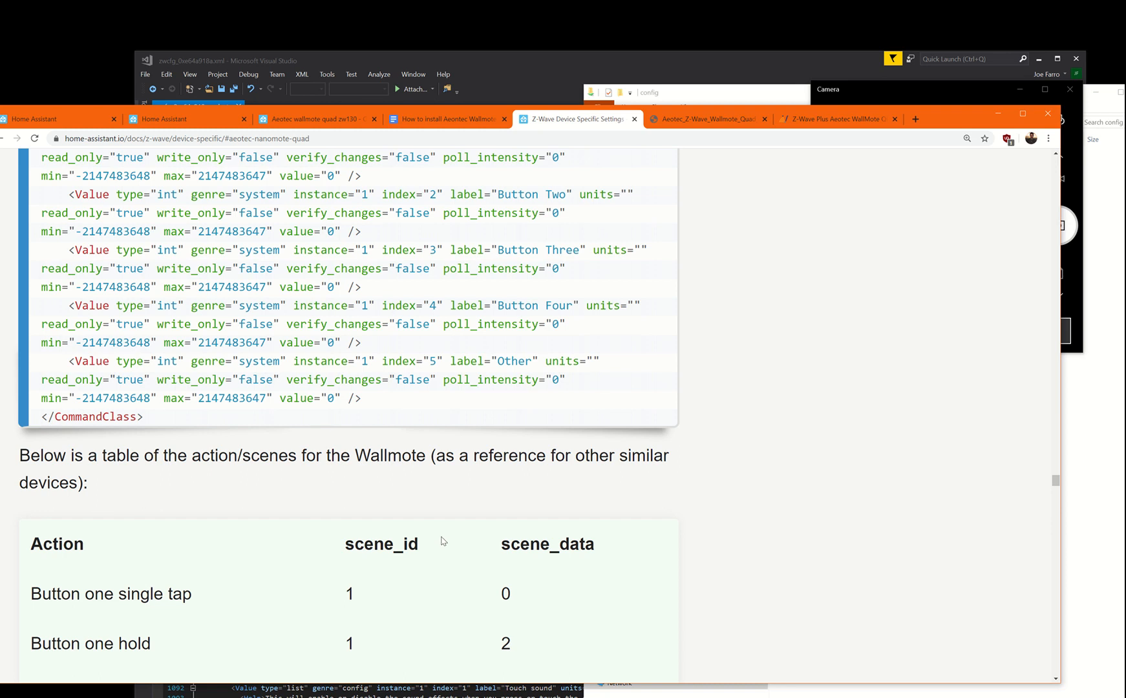
{"action": "scroll", "coordinate": [435, 536], "scroll_direction": "down", "scroll_amount": 3}
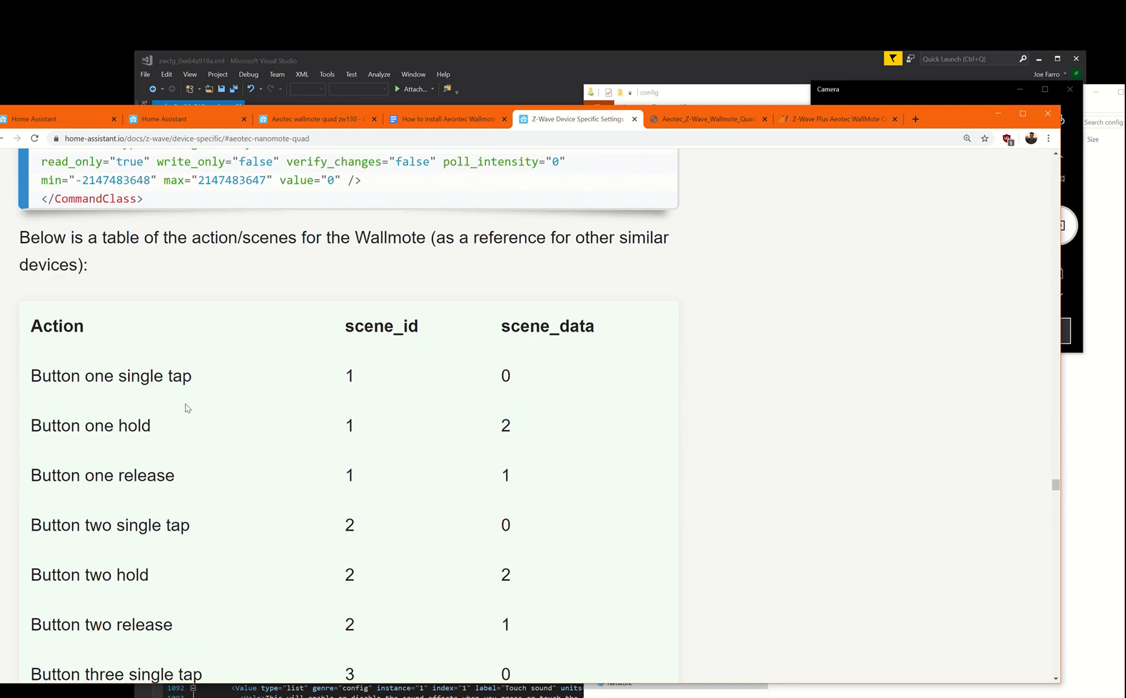
Step: Create a new flow in Node-RED and name it Walmote
{"action": "left_click", "coordinate": [204, 125]}
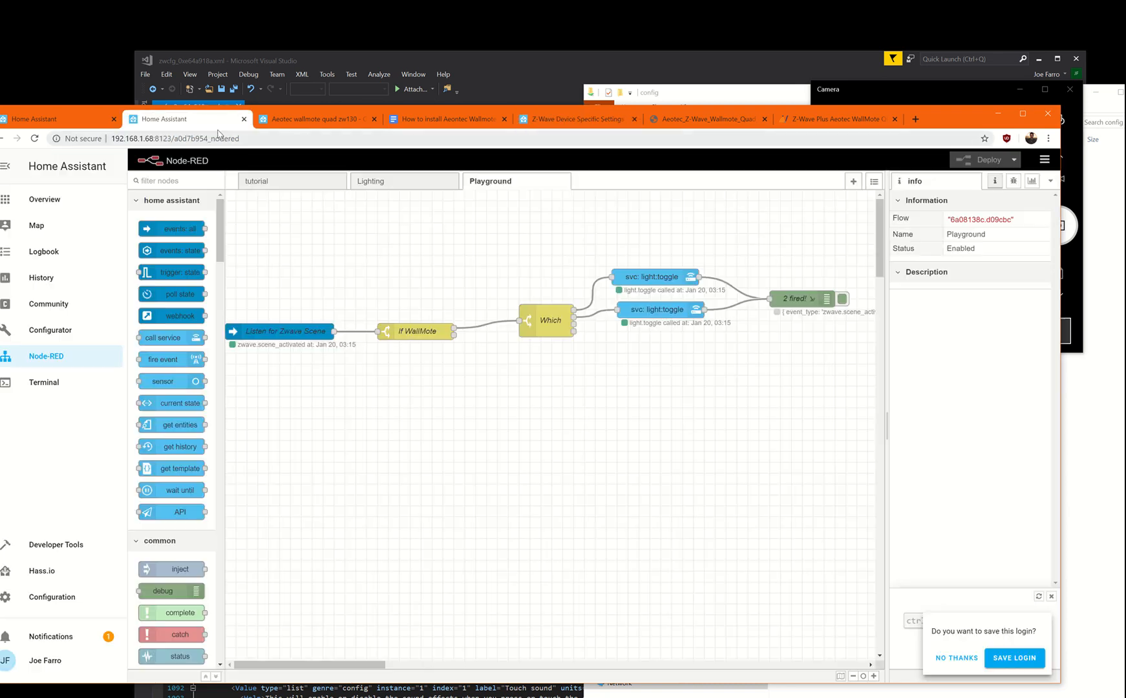
{"action": "left_click", "coordinate": [853, 181]}
{"action": "double_click", "coordinate": [608, 181]}
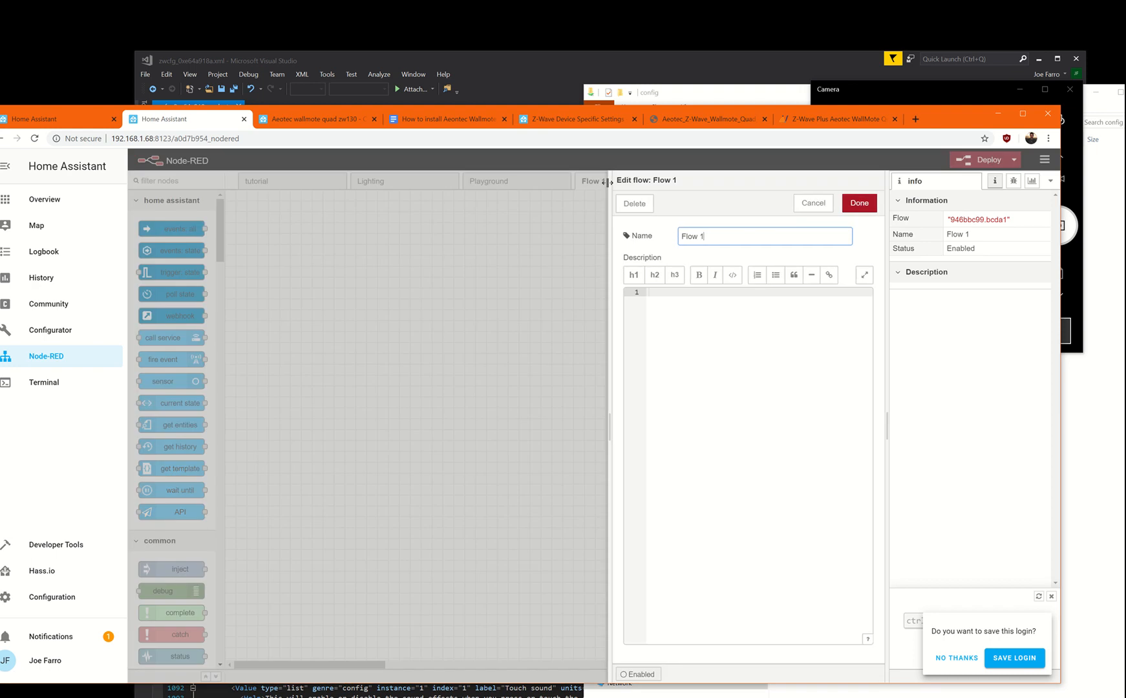
{"action": "triple_click", "coordinate": [684, 237]}
{"action": "type", "text": "Walmote"}
{"action": "left_click", "coordinate": [859, 202]}
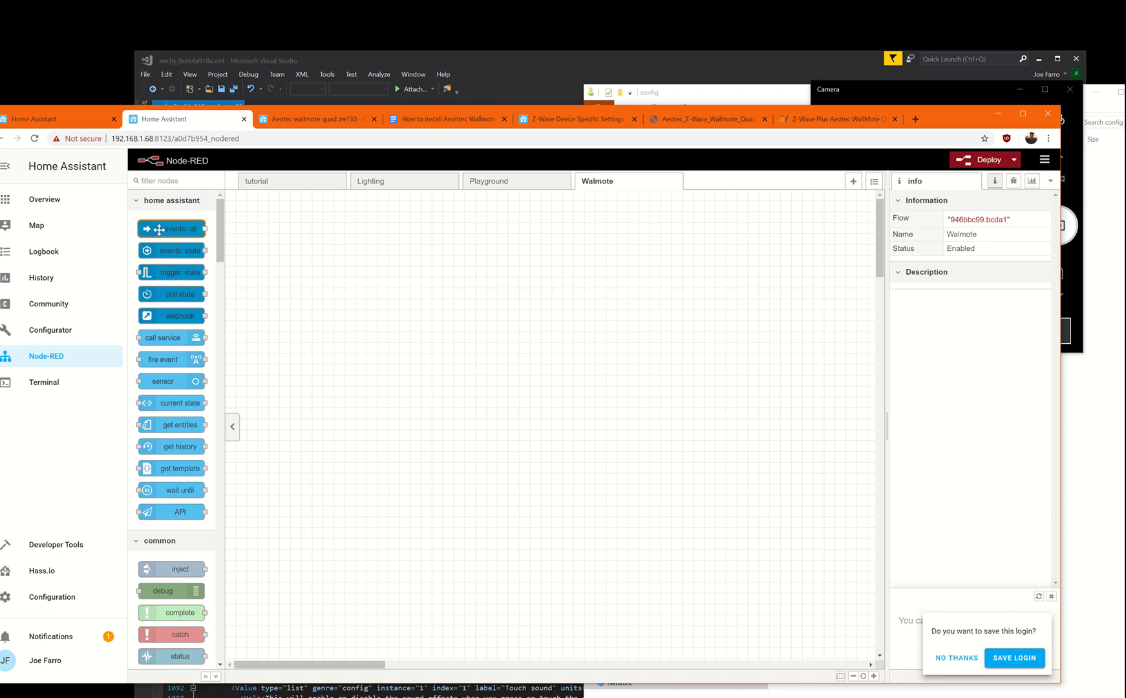
Step: Add an events: all node named Get Scene changes to the Walmote flow, with the event type zwave.scene_activated
{"action": "left_click_drag", "start_coordinate": [171, 229], "coordinate": [323, 277]}
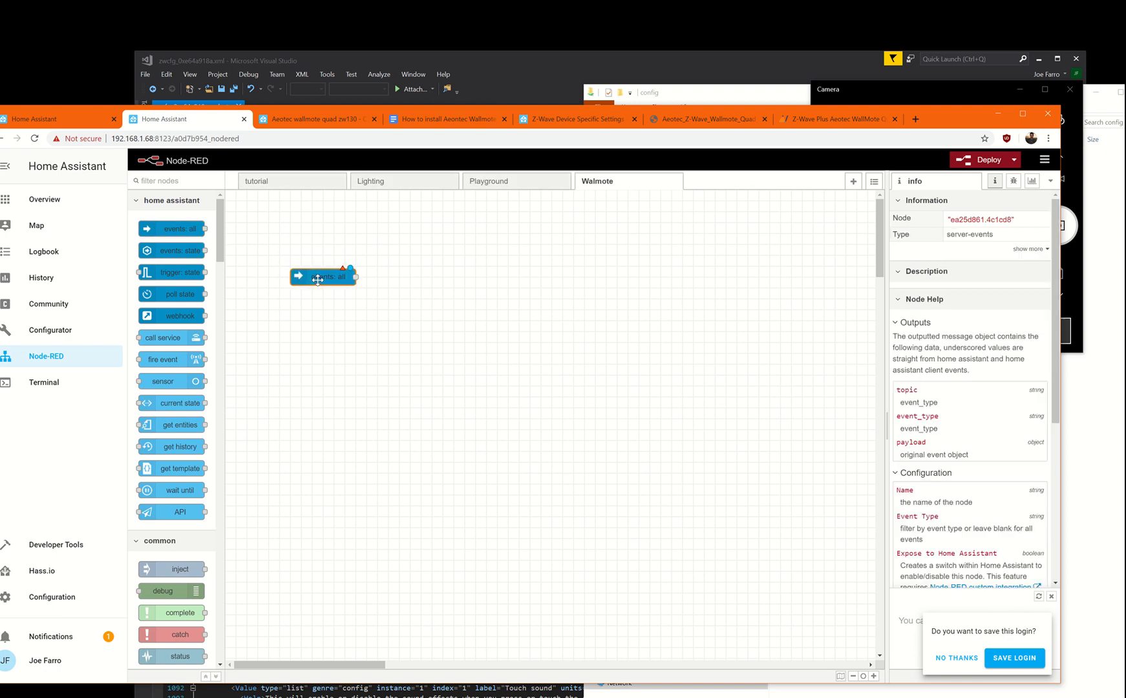
{"action": "double_click", "coordinate": [298, 277]}
{"action": "left_click", "coordinate": [597, 316]}
{"action": "key", "text": "ctrl+v"}
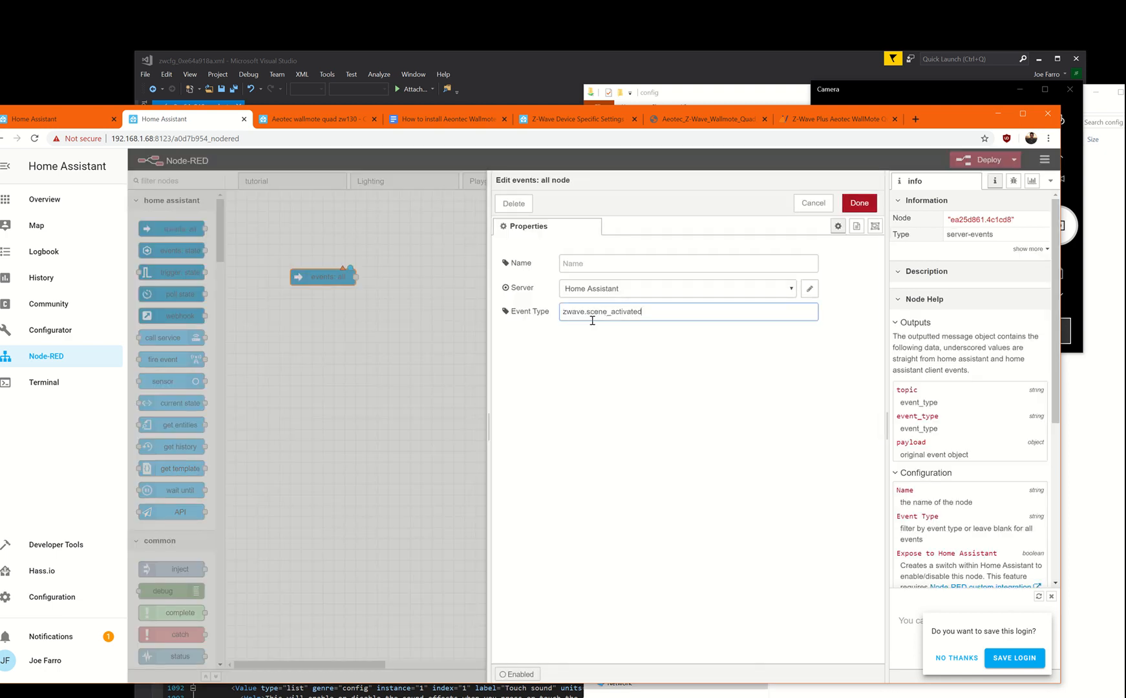
{"action": "left_click", "coordinate": [609, 271]}
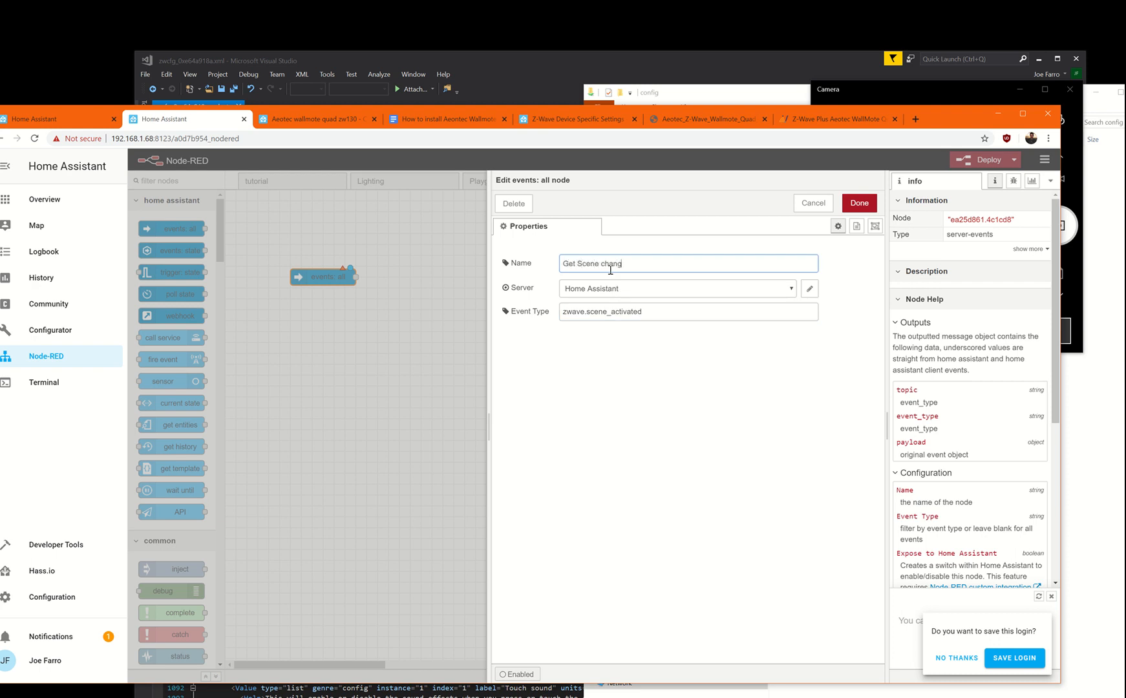
{"action": "left_click", "coordinate": [859, 203]}
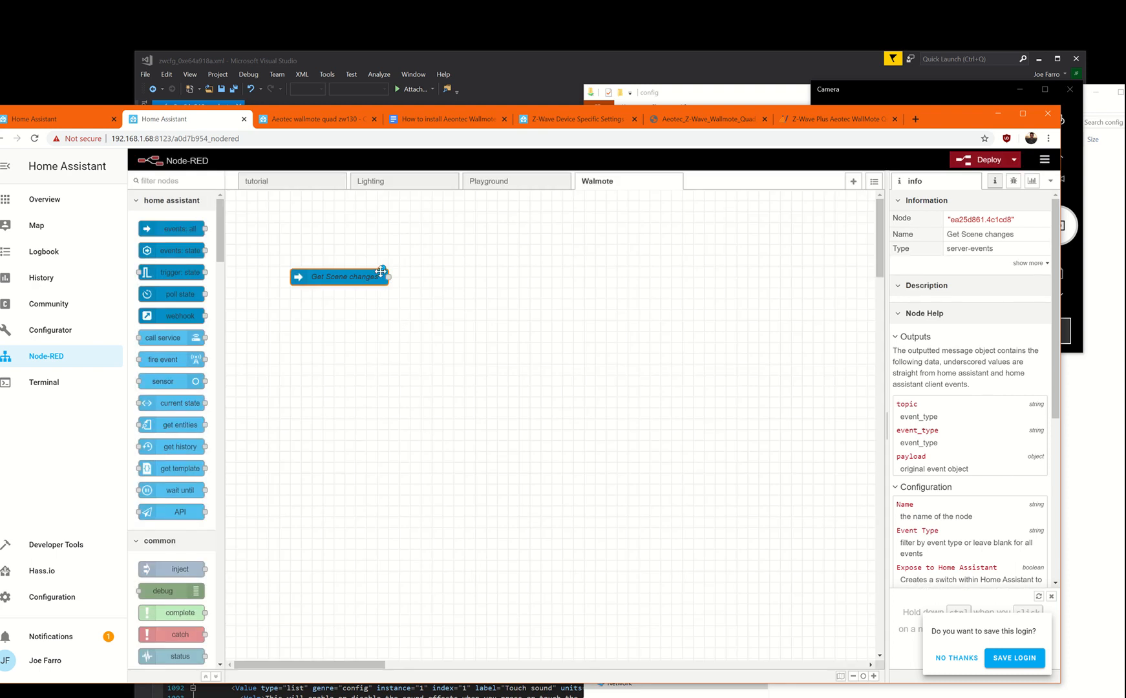
Step: Deploy the Walmote flow with a debug node wired to Get Scene changes, and clear the existing debug messages
{"action": "left_click_drag", "start_coordinate": [169, 591], "coordinate": [576, 289]}
{"action": "left_click_drag", "start_coordinate": [388, 277], "coordinate": [525, 277]}
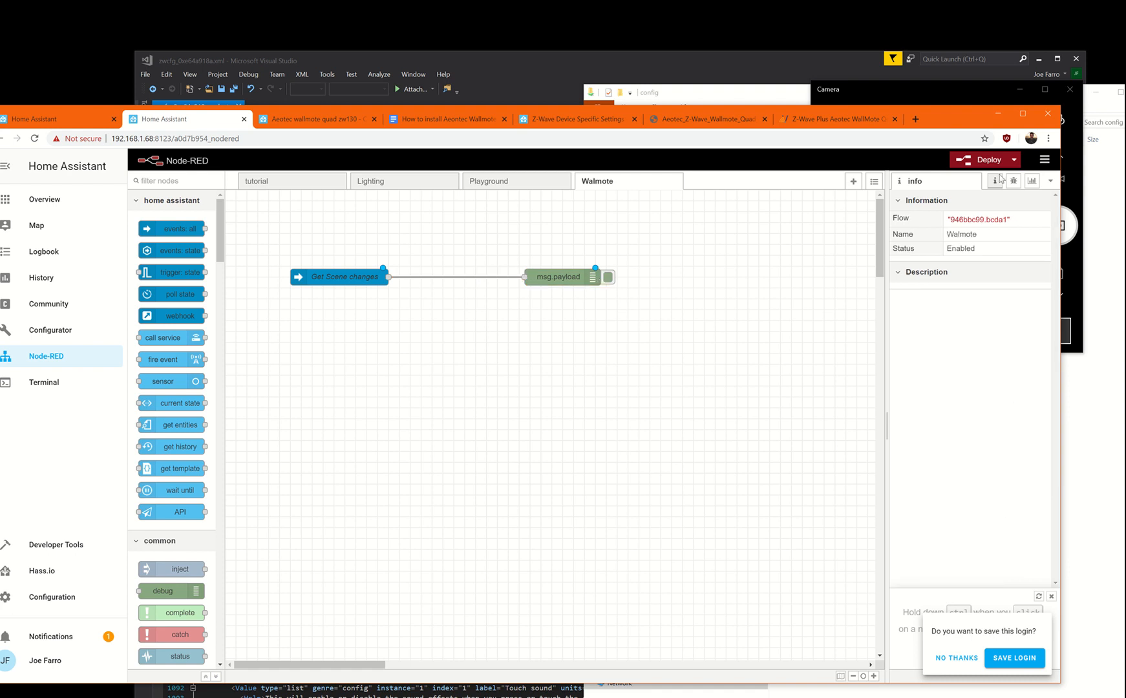
{"action": "left_click", "coordinate": [986, 159]}
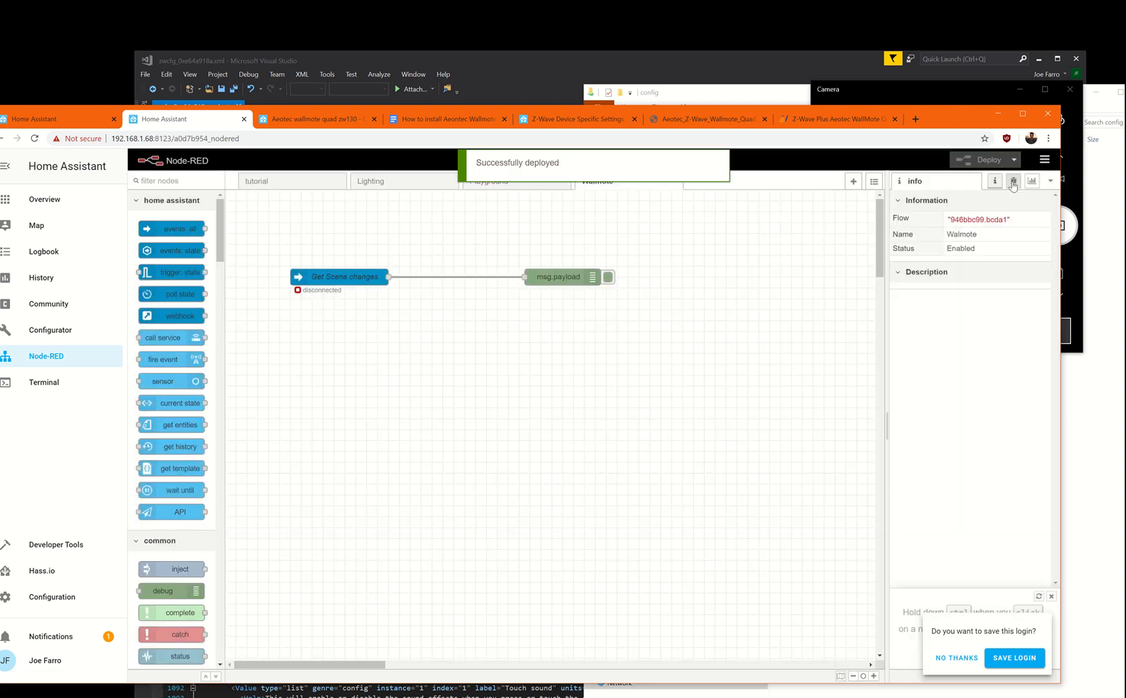
{"action": "left_click", "coordinate": [1013, 183]}
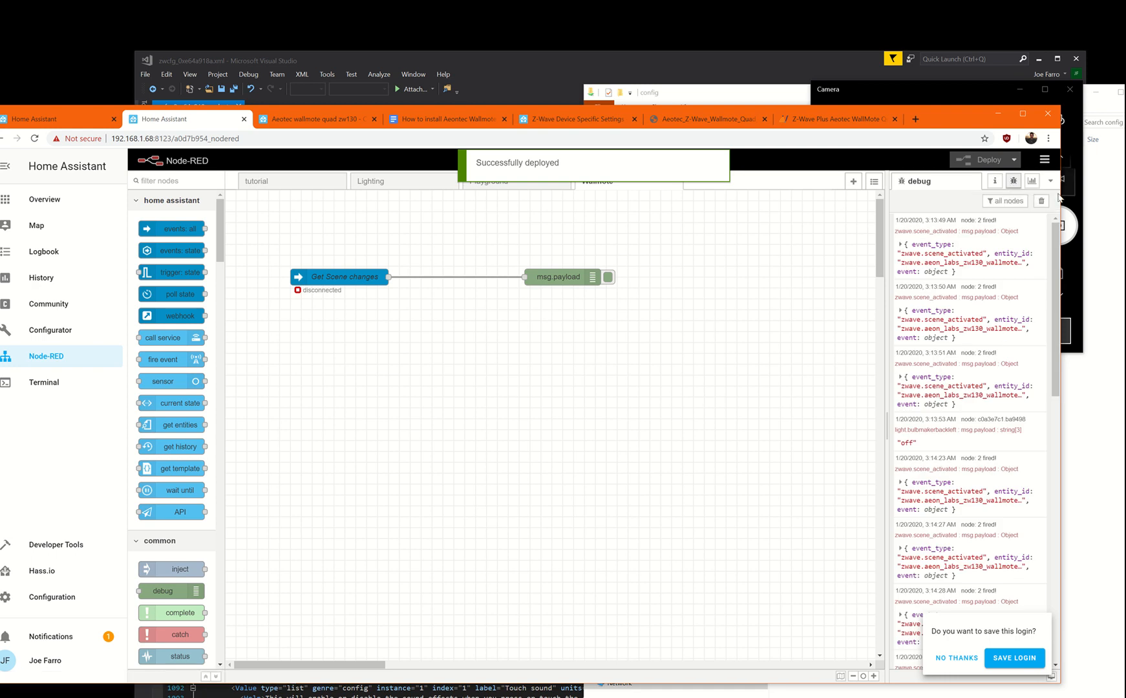
{"action": "left_click", "coordinate": [1041, 201]}
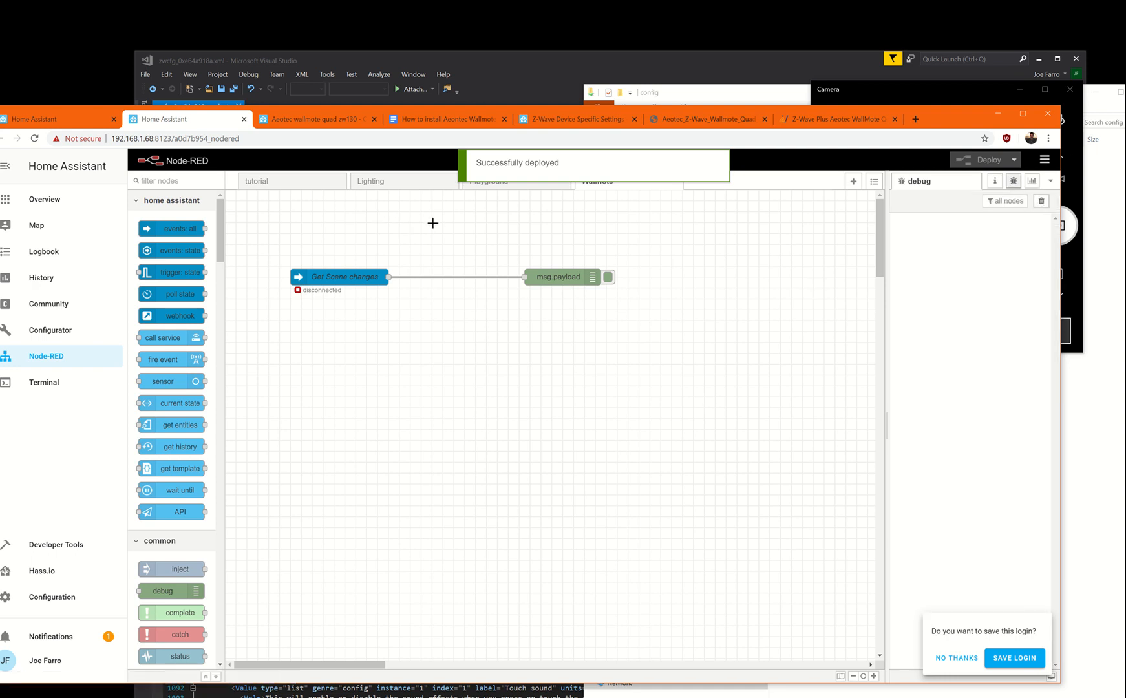
Step: Remove the wire between Listen for Zwave Scene and If WallMote in the Playground flow, deploy, and return to the Walmote flow
{"action": "left_click", "coordinate": [516, 184]}
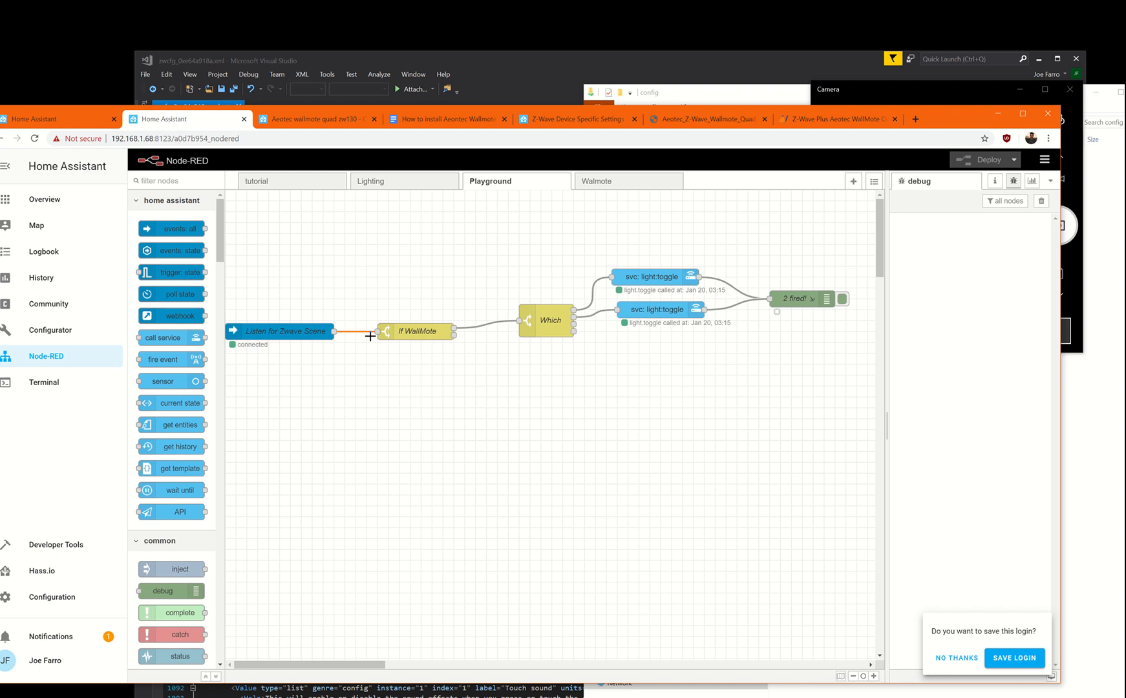
{"action": "key", "text": "Delete"}
{"action": "left_click", "coordinate": [980, 160]}
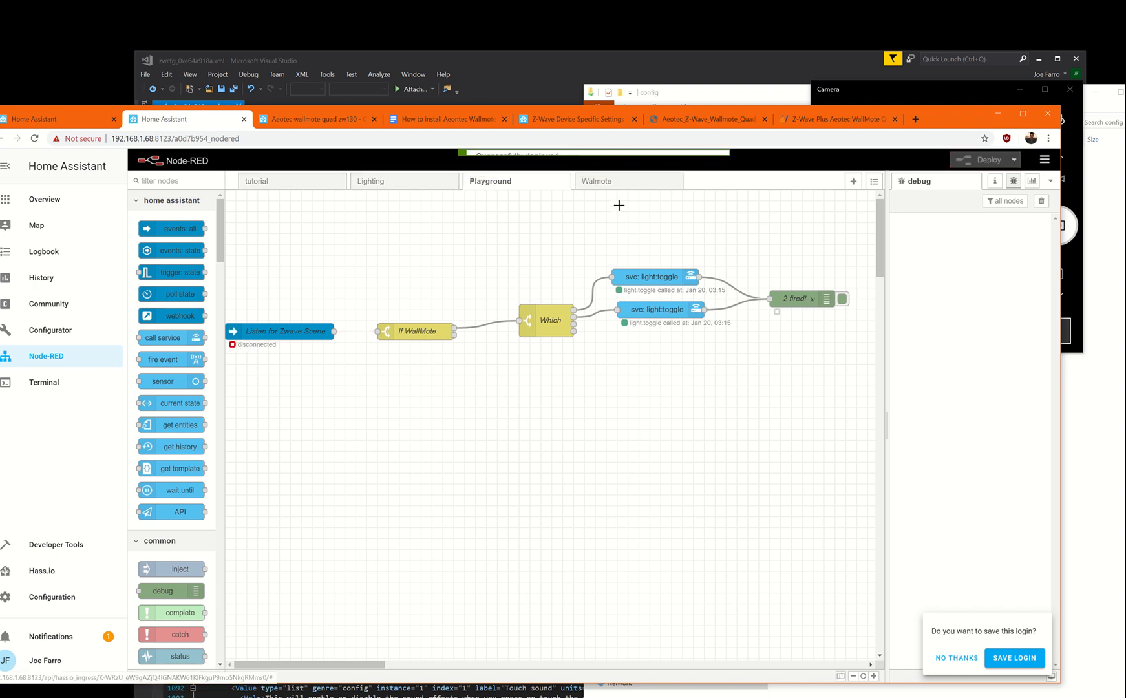
{"action": "left_click", "coordinate": [624, 188]}
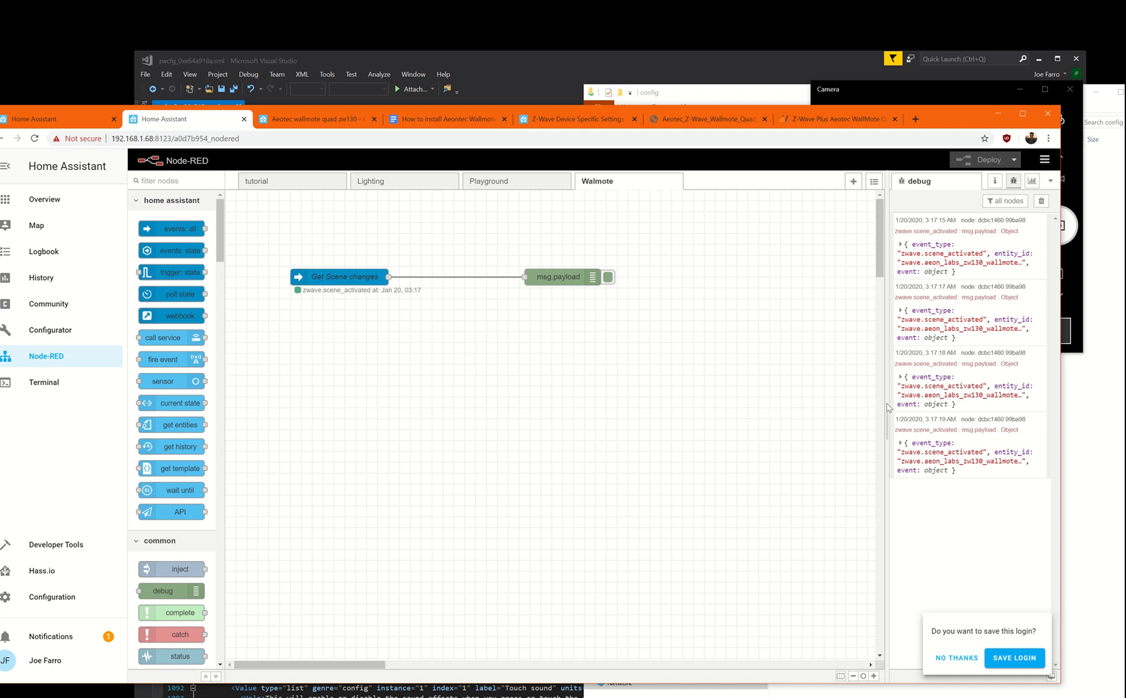
Step: Expand the first debug message and copy the WallMote's entity_id value from it
{"action": "left_click", "coordinate": [900, 247]}
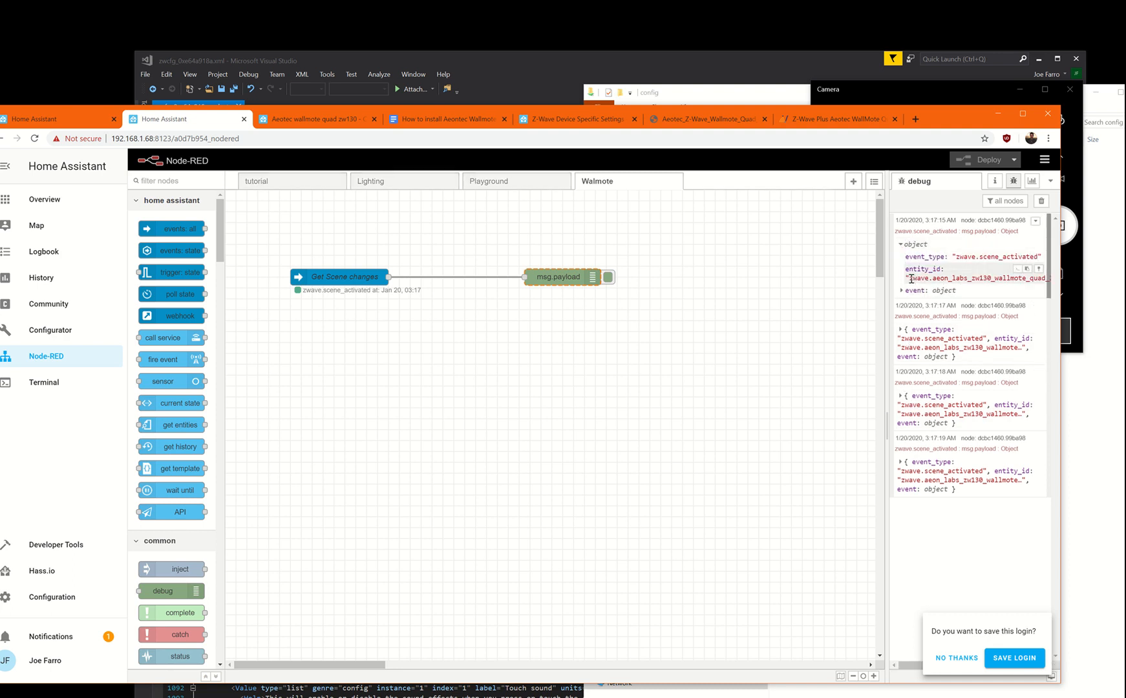
{"action": "left_click_drag", "start_coordinate": [911, 280], "coordinate": [1051, 279]}
{"action": "key", "text": "ctrl+c"}
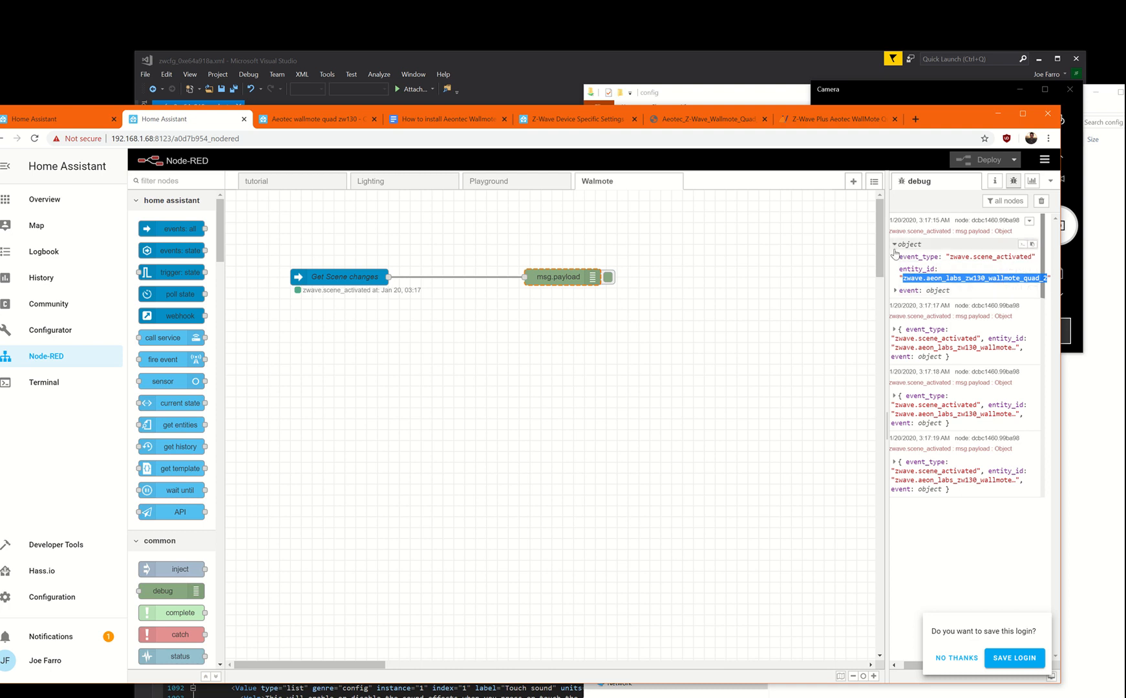
Step: Examine the event objects in the first two debug messages, highlighting the scene_id of the second
{"action": "left_click", "coordinate": [900, 292]}
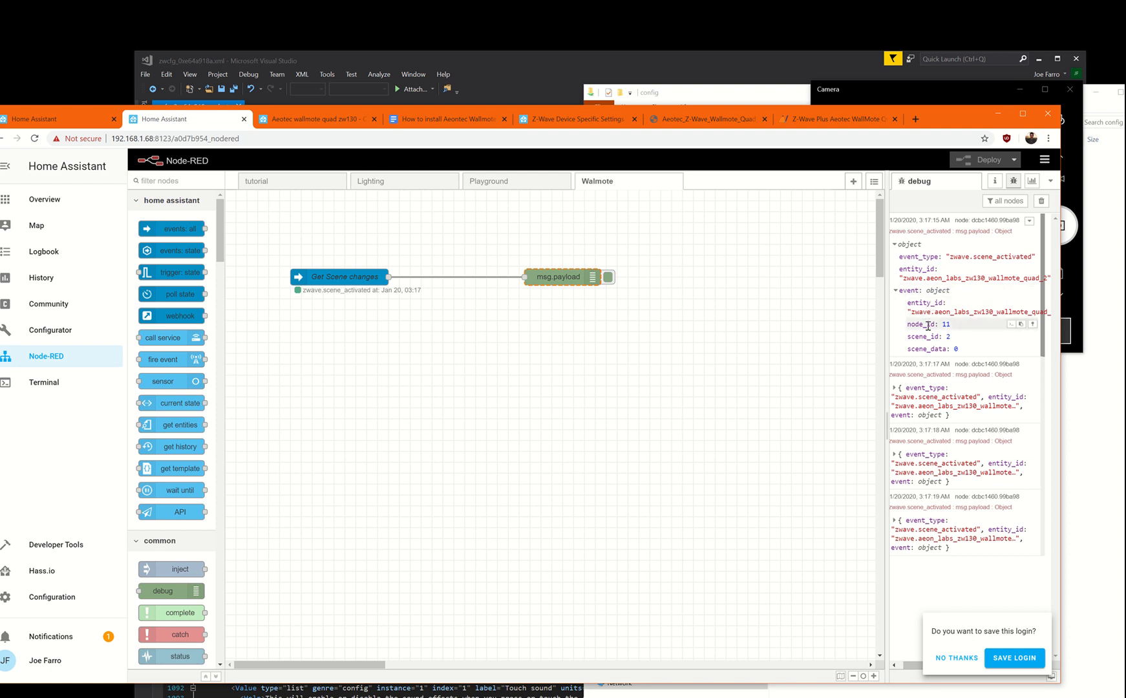
{"action": "left_click", "coordinate": [902, 407]}
{"action": "left_click", "coordinate": [899, 434]}
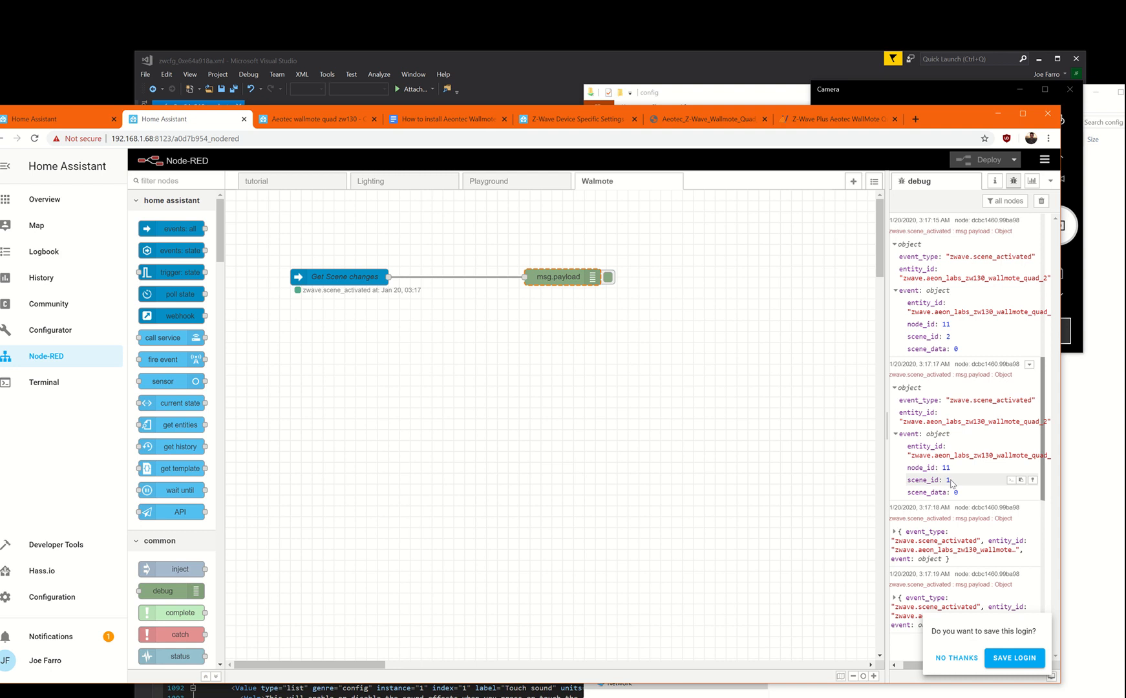
{"action": "left_click_drag", "start_coordinate": [951, 483], "coordinate": [906, 483]}
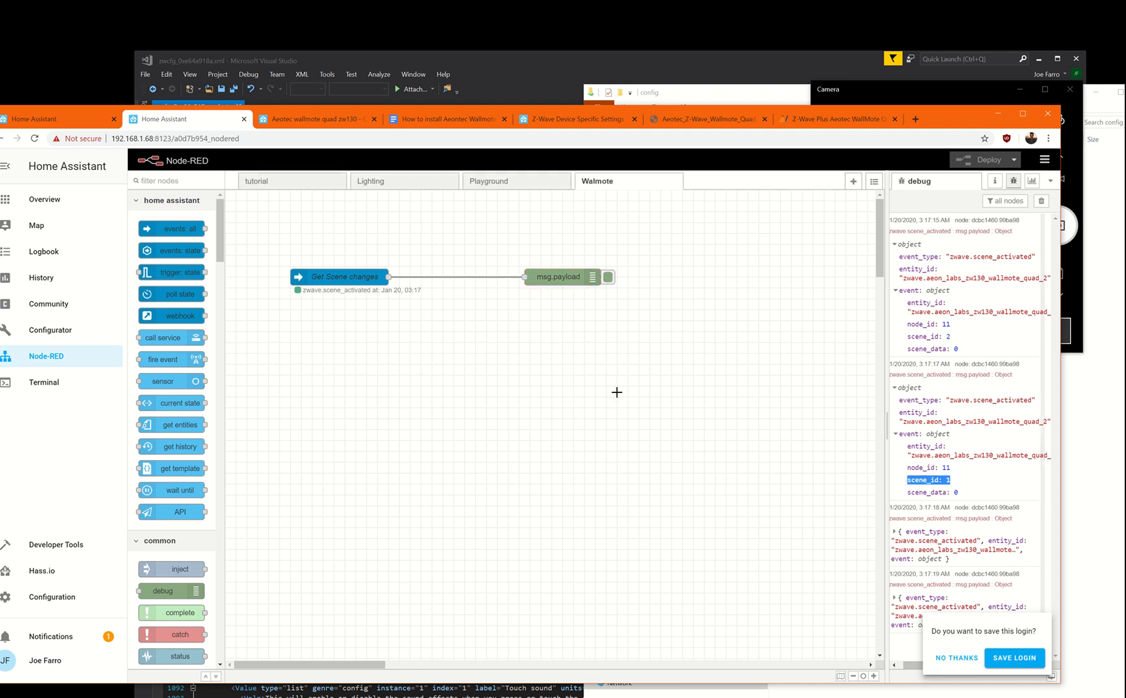
Step: Spread the Get Scene changes and msg.payload nodes apart, and place a switch node between them in place of their wire
{"action": "left_click_drag", "start_coordinate": [365, 278], "coordinate": [332, 278]}
{"action": "left_click_drag", "start_coordinate": [525, 277], "coordinate": [639, 277]}
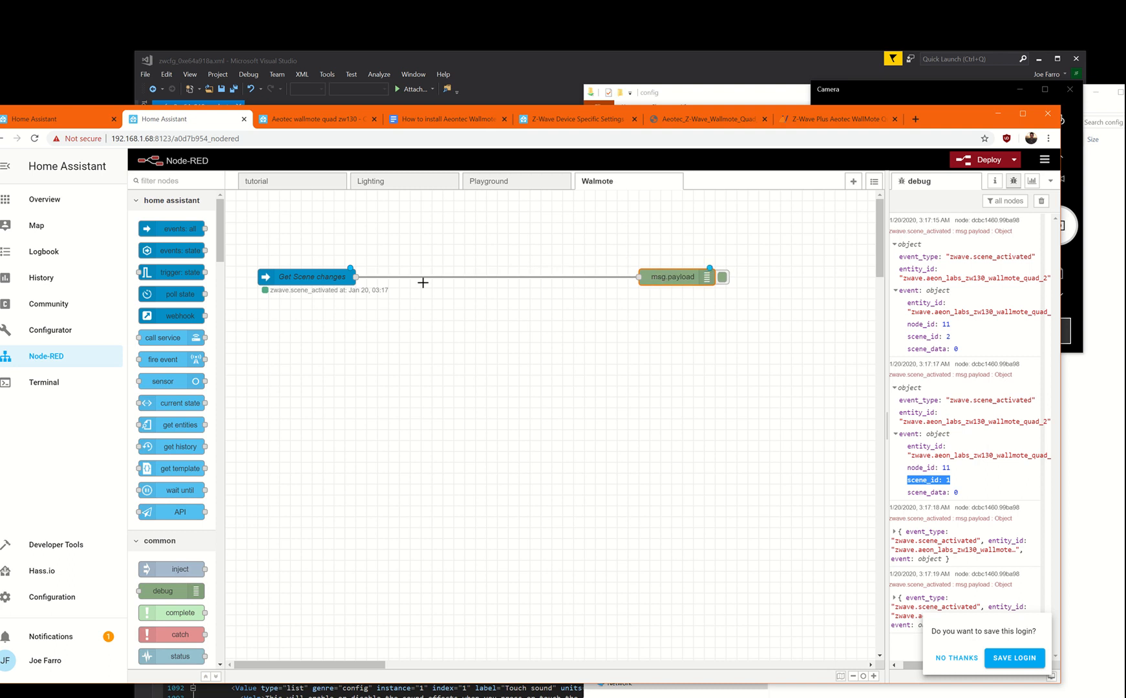
{"action": "left_click", "coordinate": [583, 277]}
{"action": "key", "text": "Delete"}
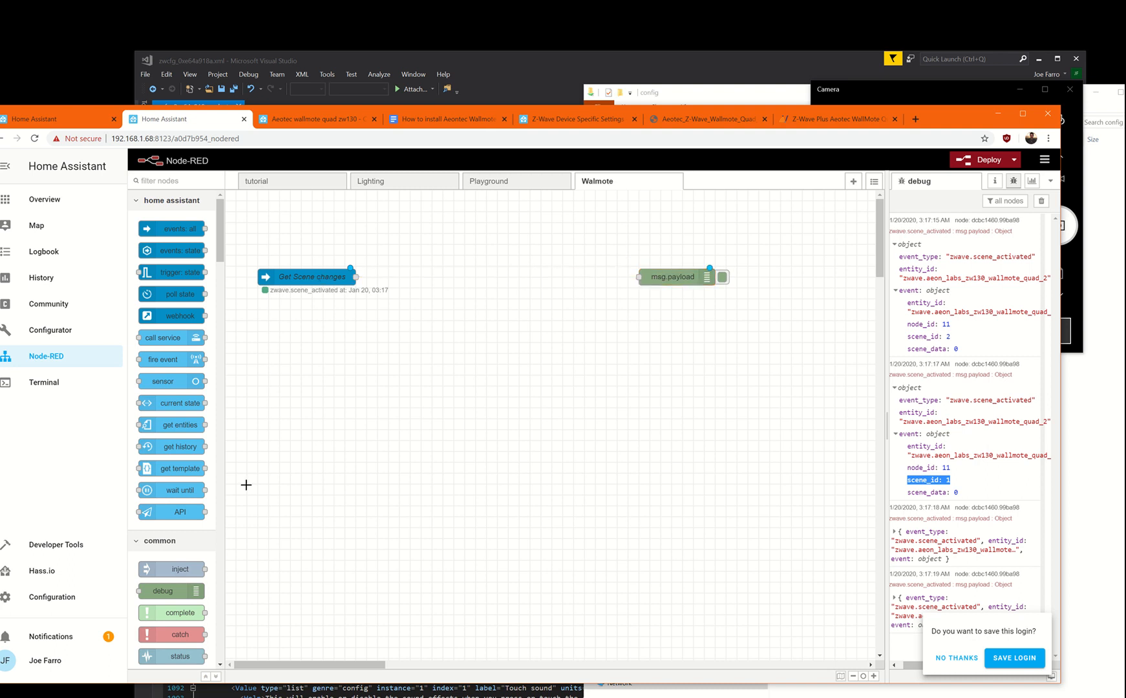
{"action": "scroll", "coordinate": [171, 452], "scroll_direction": "down", "scroll_amount": 6}
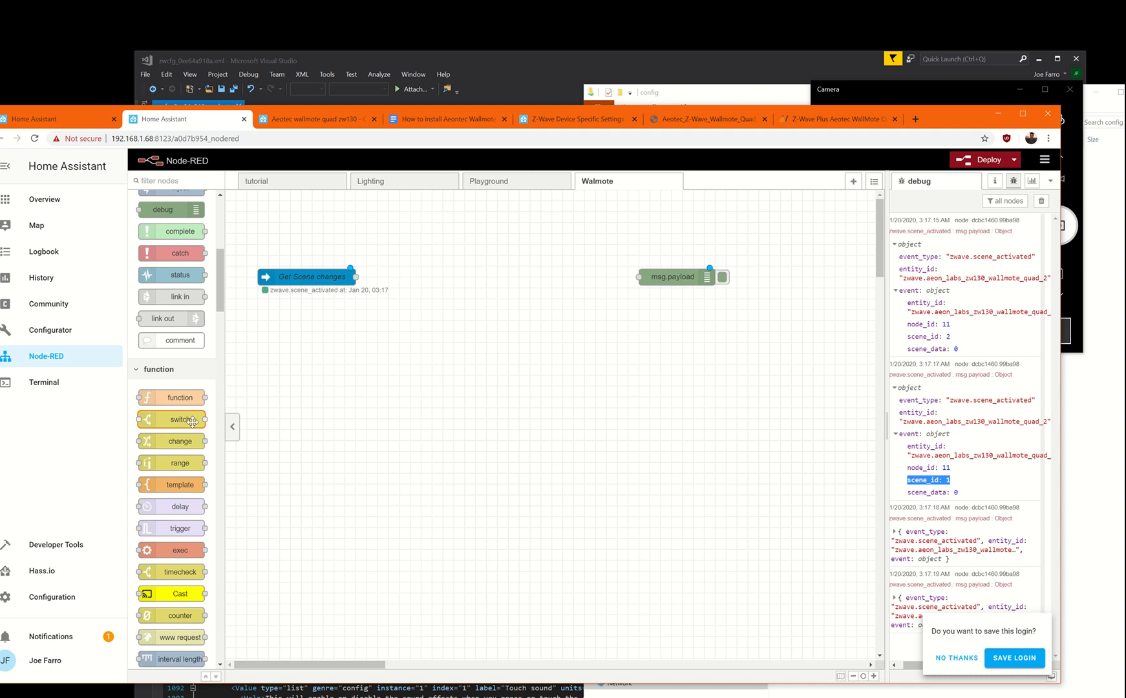
{"action": "left_click_drag", "start_coordinate": [192, 421], "coordinate": [463, 290]}
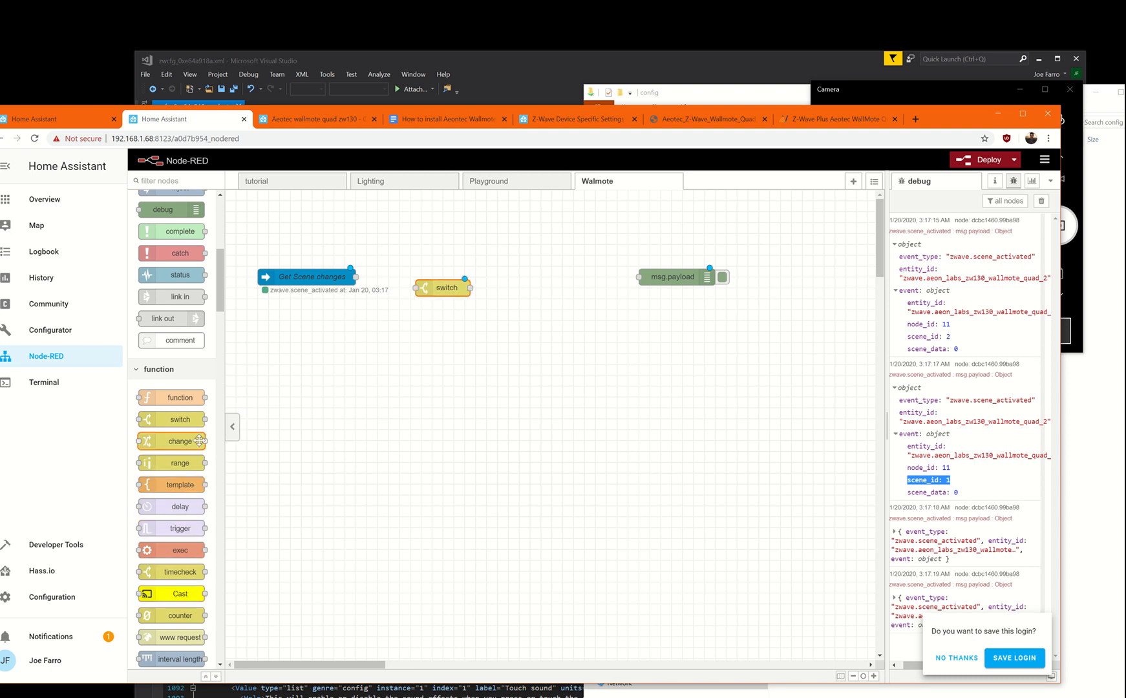
Step: Add a second switch node before msg.payload and space the two switch nodes out between Get Scene changes and msg.payload
{"action": "left_click_drag", "start_coordinate": [187, 420], "coordinate": [563, 279]}
{"action": "left_click_drag", "start_coordinate": [642, 280], "coordinate": [696, 269]}
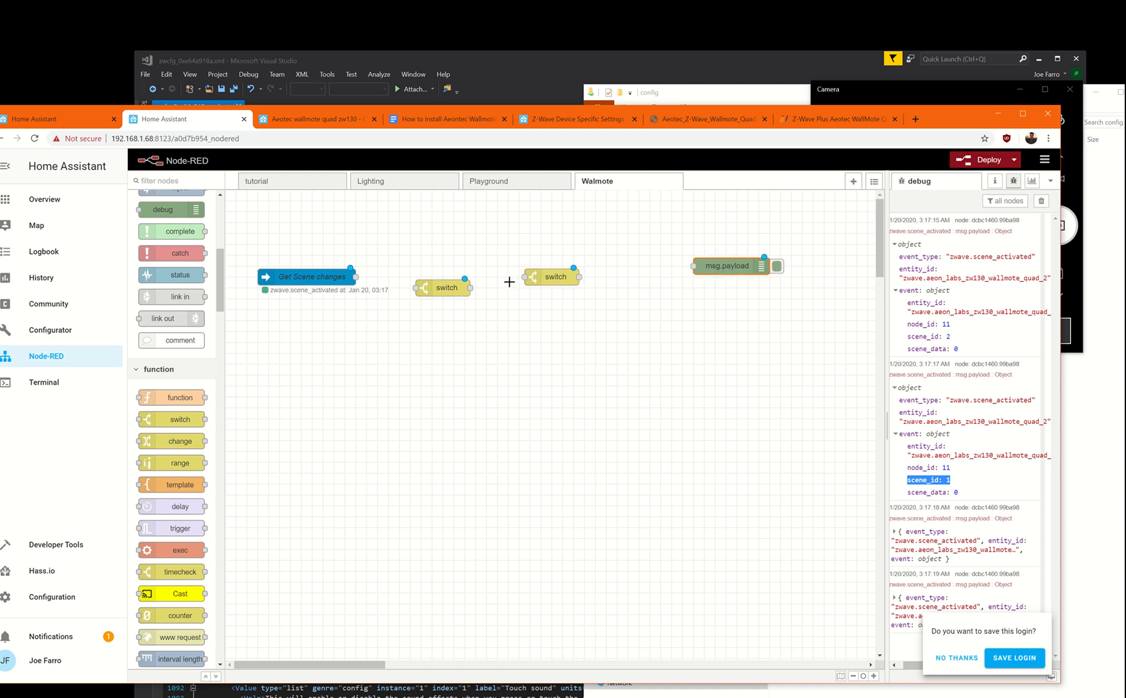
{"action": "left_click_drag", "start_coordinate": [535, 280], "coordinate": [606, 270]}
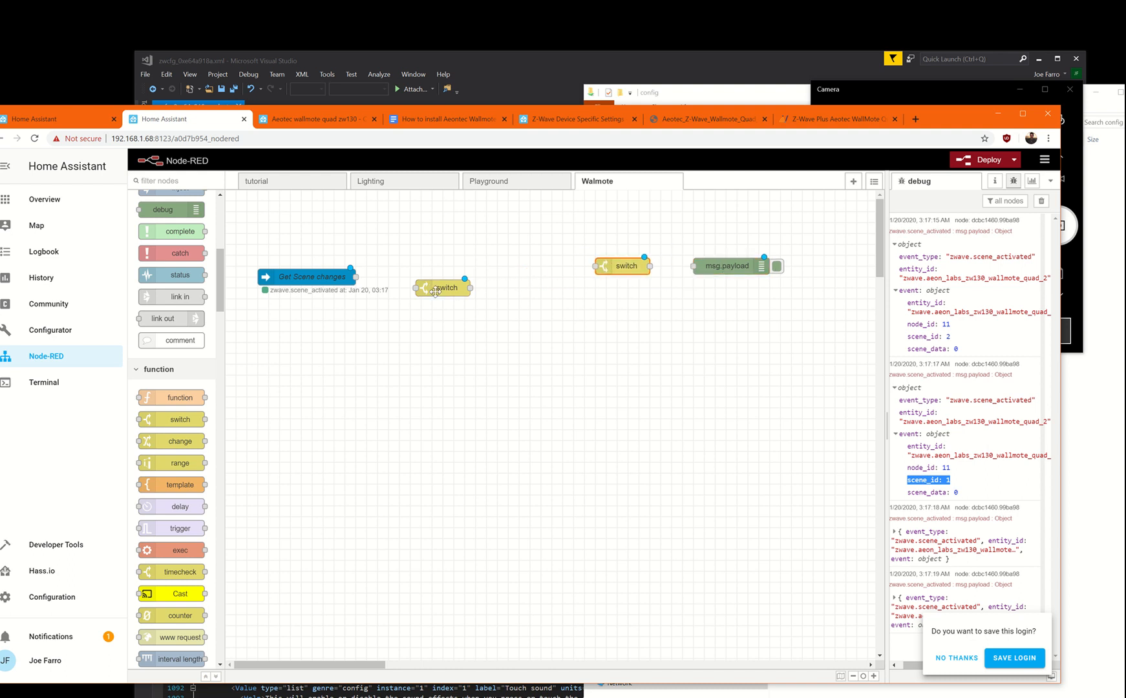
{"action": "left_click_drag", "start_coordinate": [435, 292], "coordinate": [470, 269]}
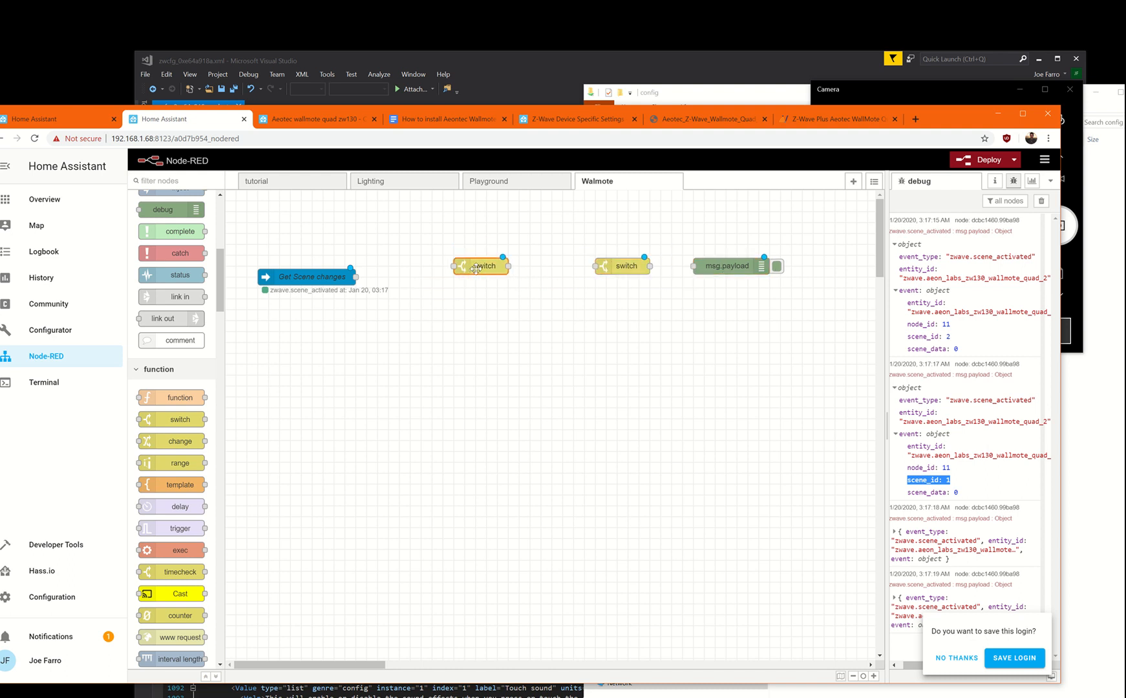
Step: Set the first switch node to check that msg.payload.entity_id equals the copied zwave.aeon_labs_zw130_wallmote_quad_2
{"action": "double_click", "coordinate": [489, 269]}
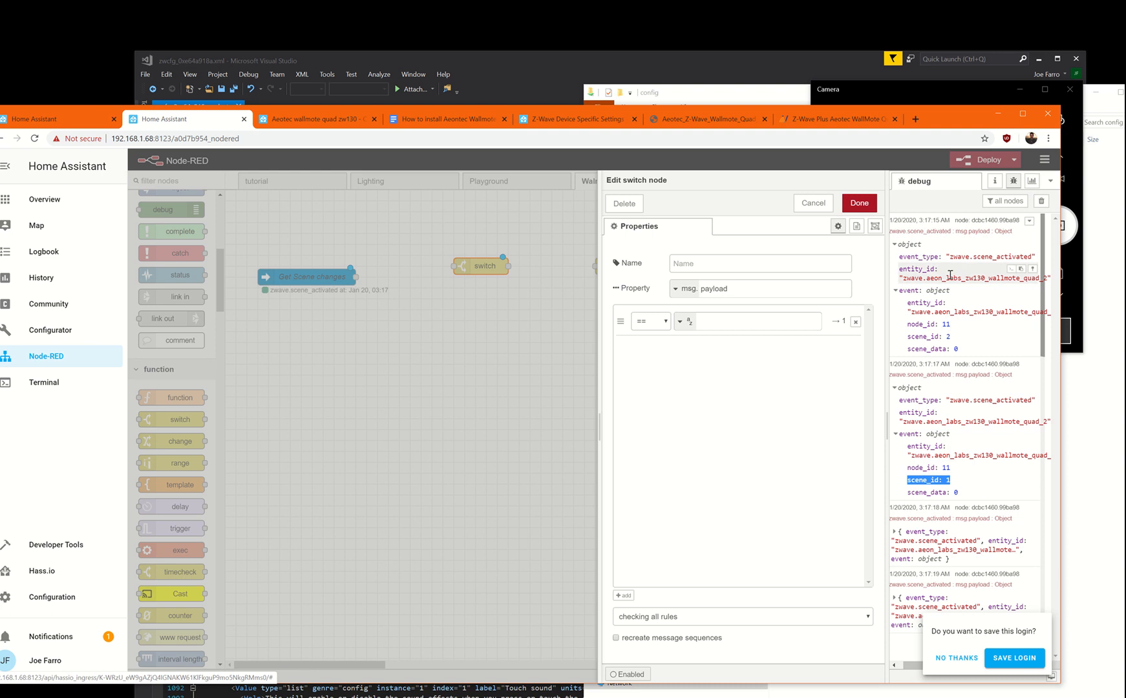
{"action": "left_click", "coordinate": [1039, 204]}
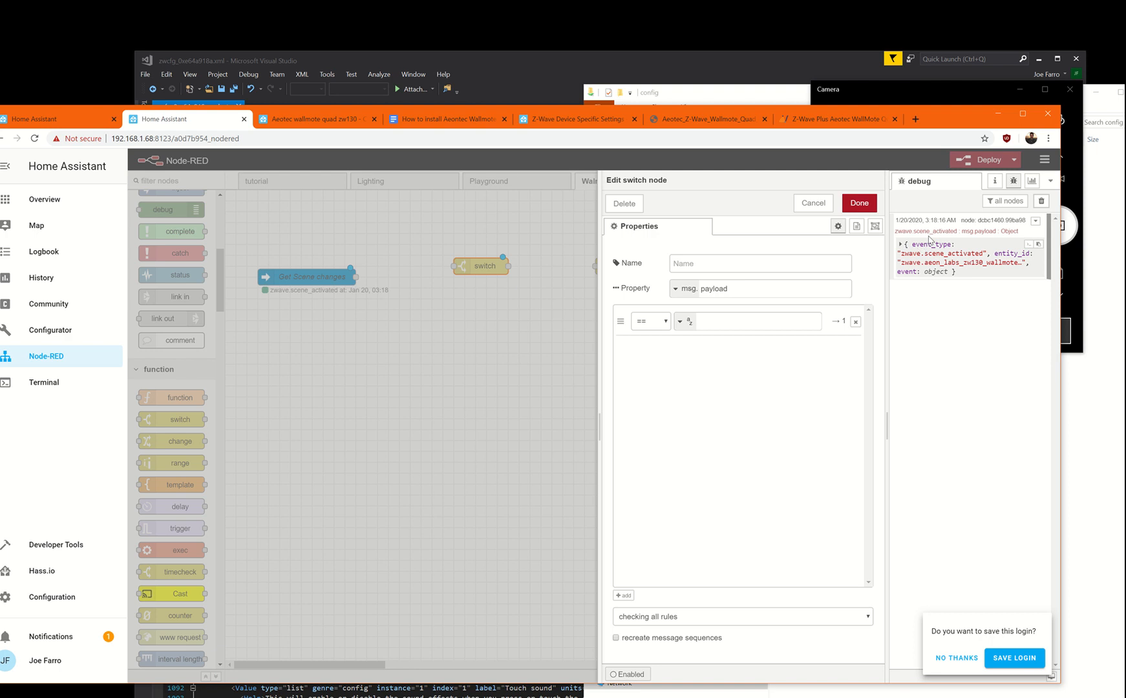
{"action": "left_click_drag", "start_coordinate": [998, 232], "coordinate": [964, 231]}
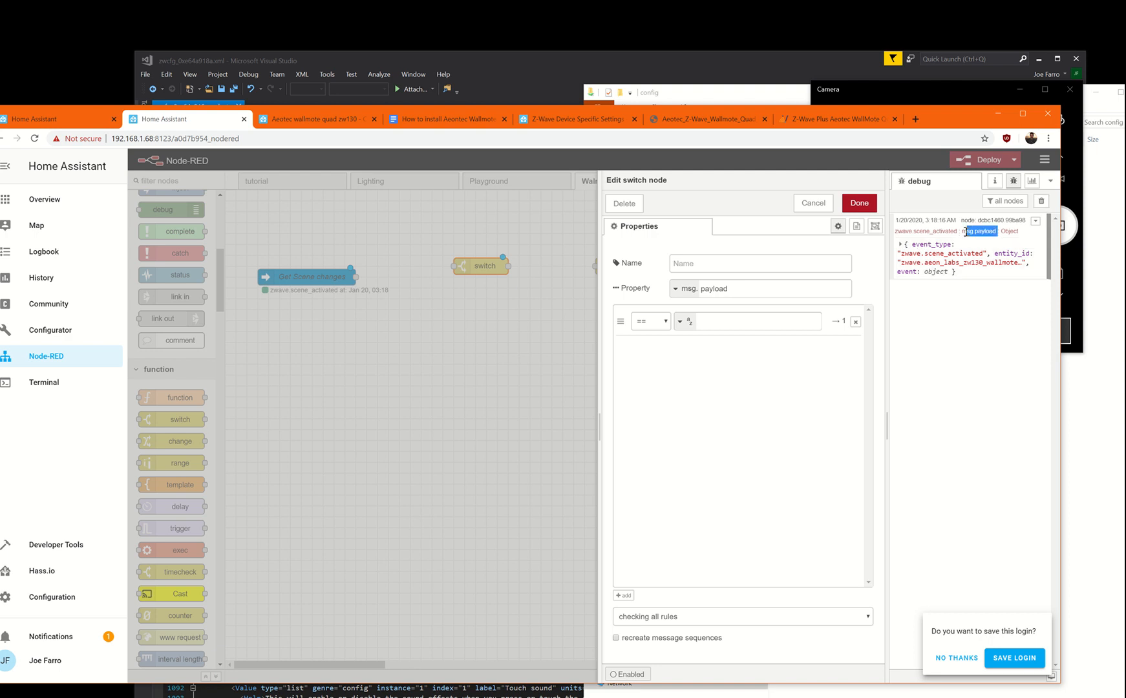
{"action": "left_click", "coordinate": [967, 231]}
{"action": "left_click", "coordinate": [900, 246]}
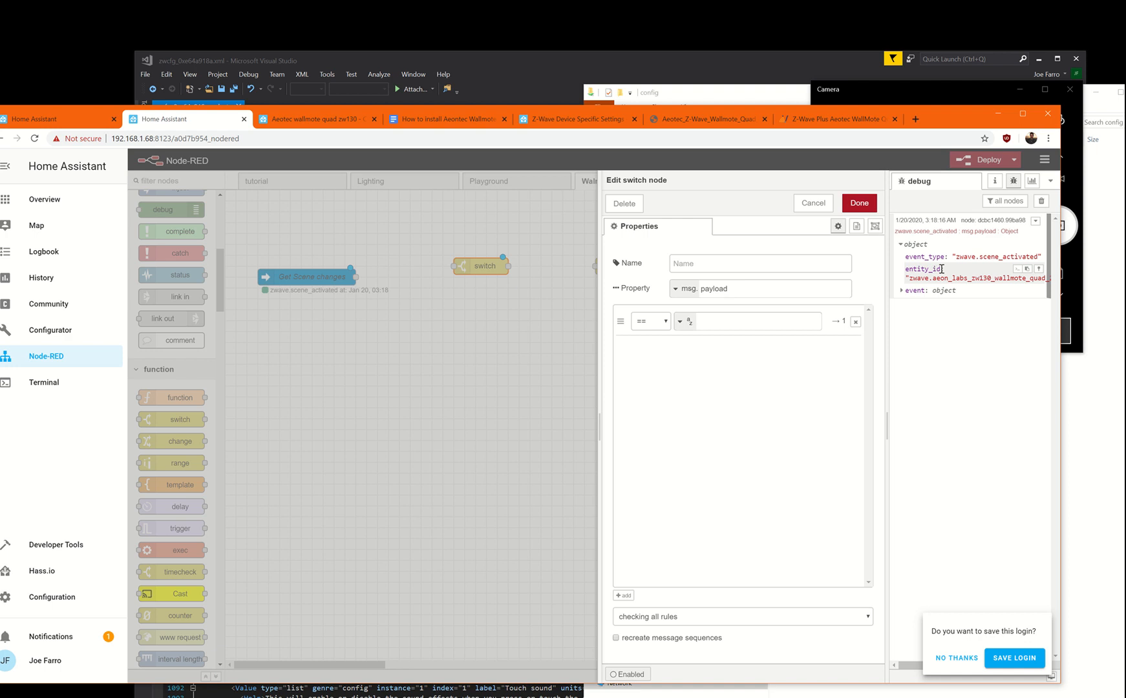
{"action": "left_click", "coordinate": [752, 290]}
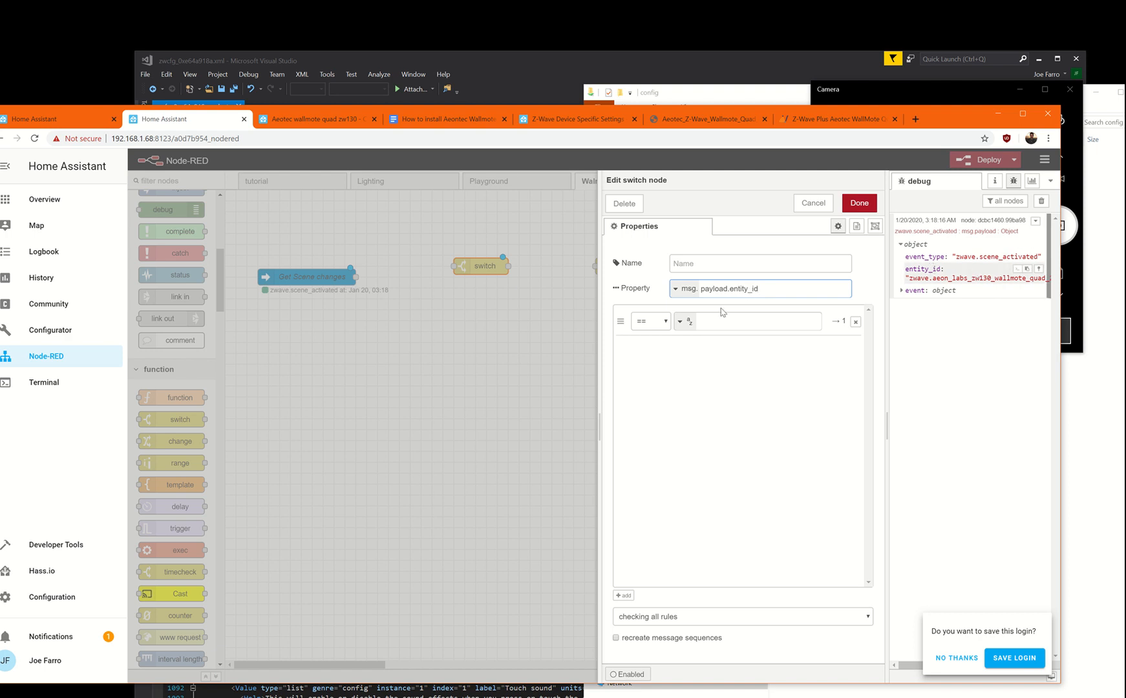
{"action": "left_click", "coordinate": [689, 321]}
{"action": "key", "text": "ctrl+v"}
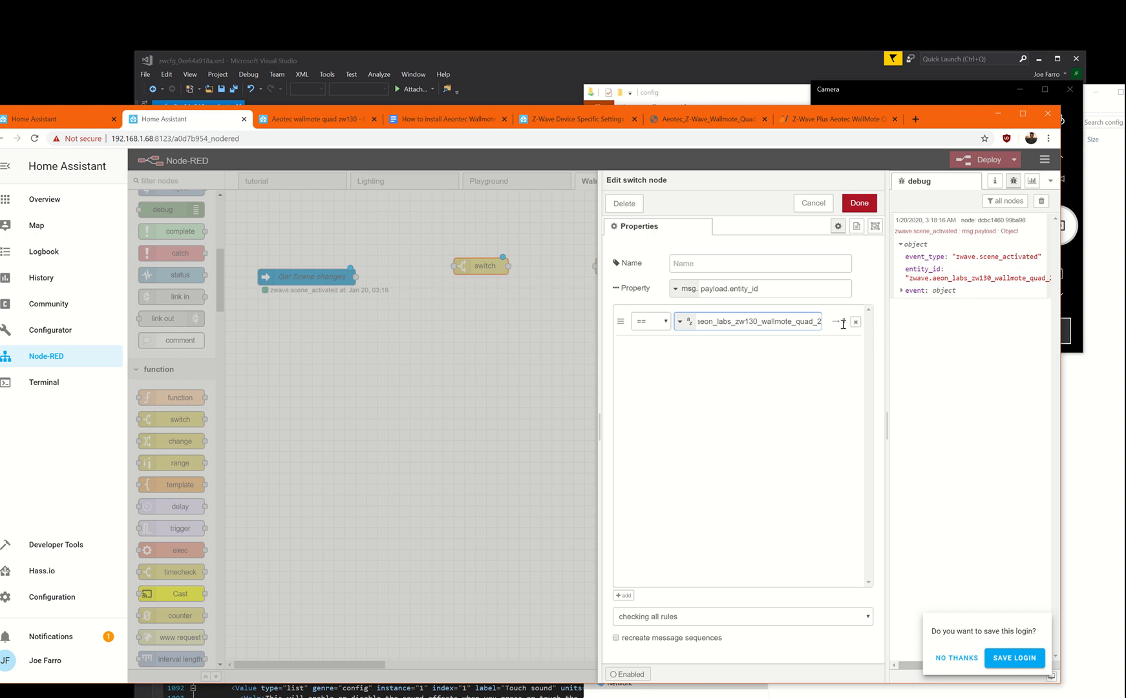
{"action": "left_click", "coordinate": [859, 203]}
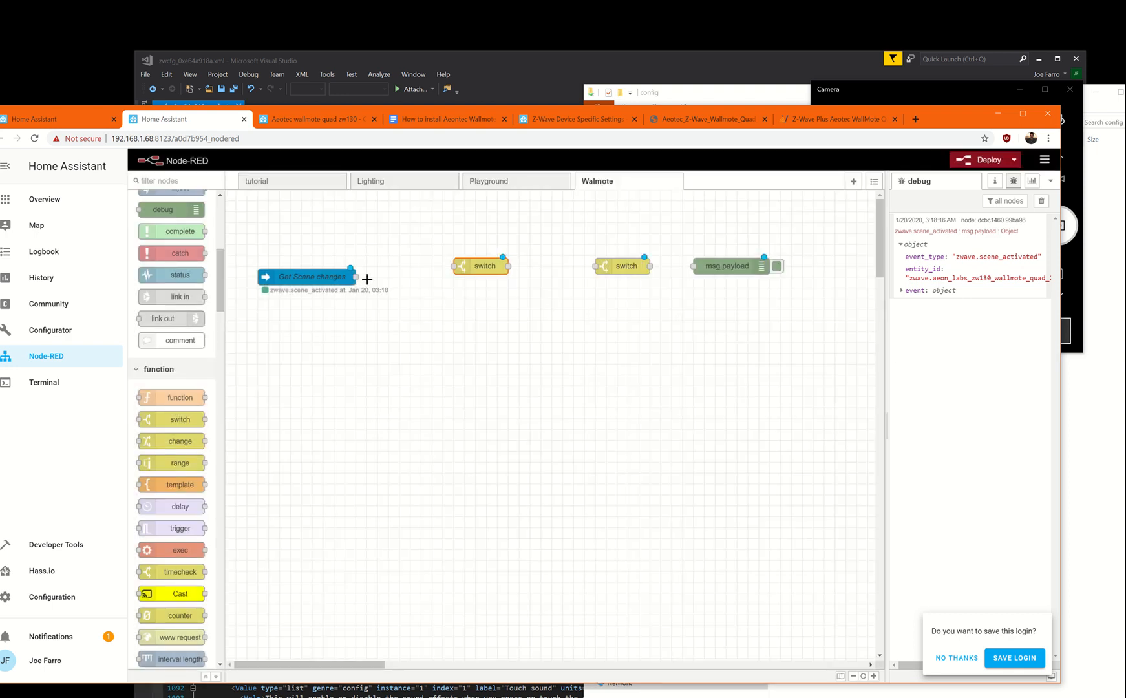
Step: Align the two switch nodes with Get Scene changes and wire all three in series
{"action": "left_click_drag", "start_coordinate": [358, 278], "coordinate": [442, 286]}
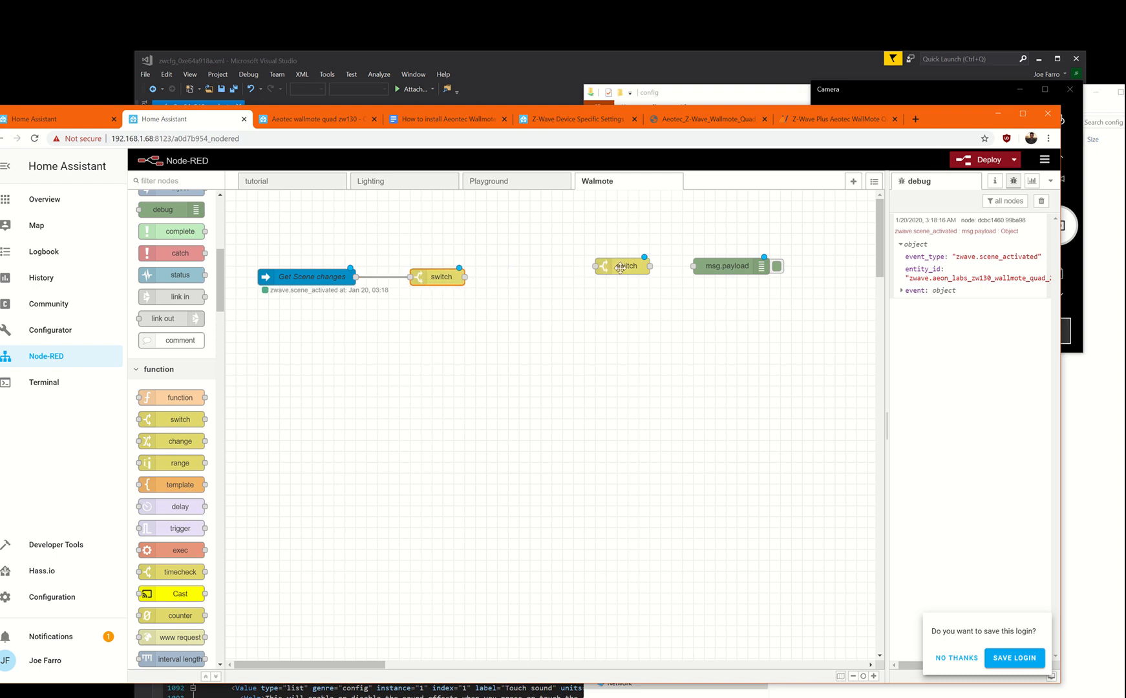
{"action": "left_click_drag", "start_coordinate": [621, 269], "coordinate": [574, 285]}
{"action": "left_click_drag", "start_coordinate": [465, 277], "coordinate": [547, 277]}
Step: Name the second switch node Which Button, expanding the event object of the debug message for reference
{"action": "double_click", "coordinate": [571, 278]}
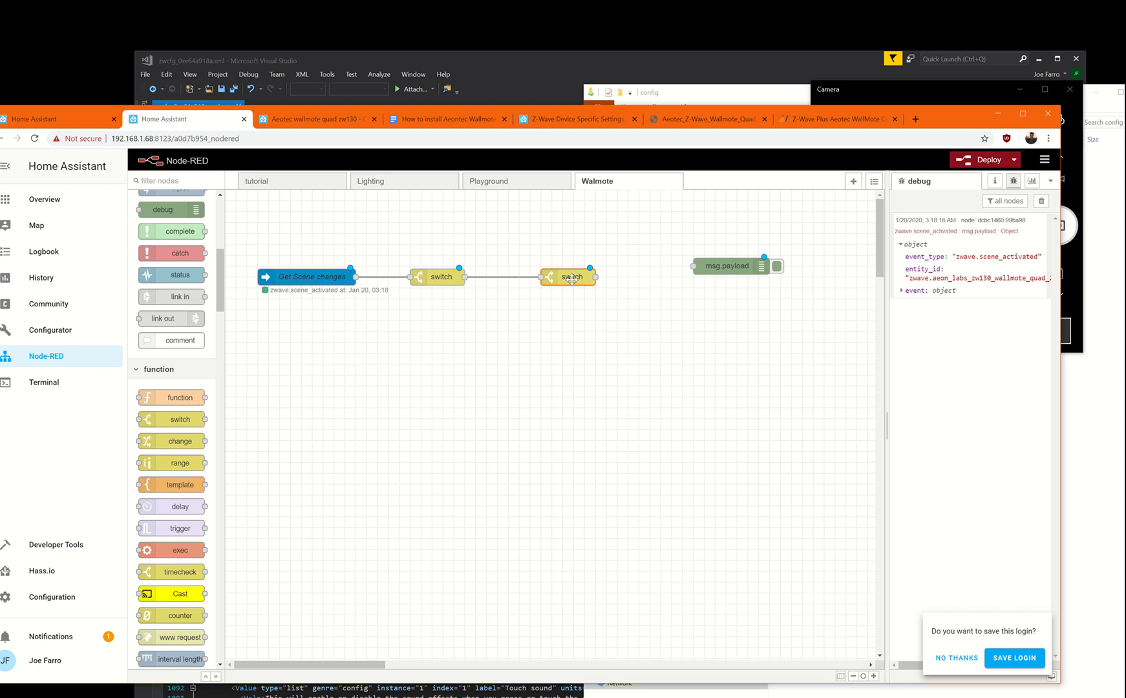
{"action": "left_click", "coordinate": [715, 264]}
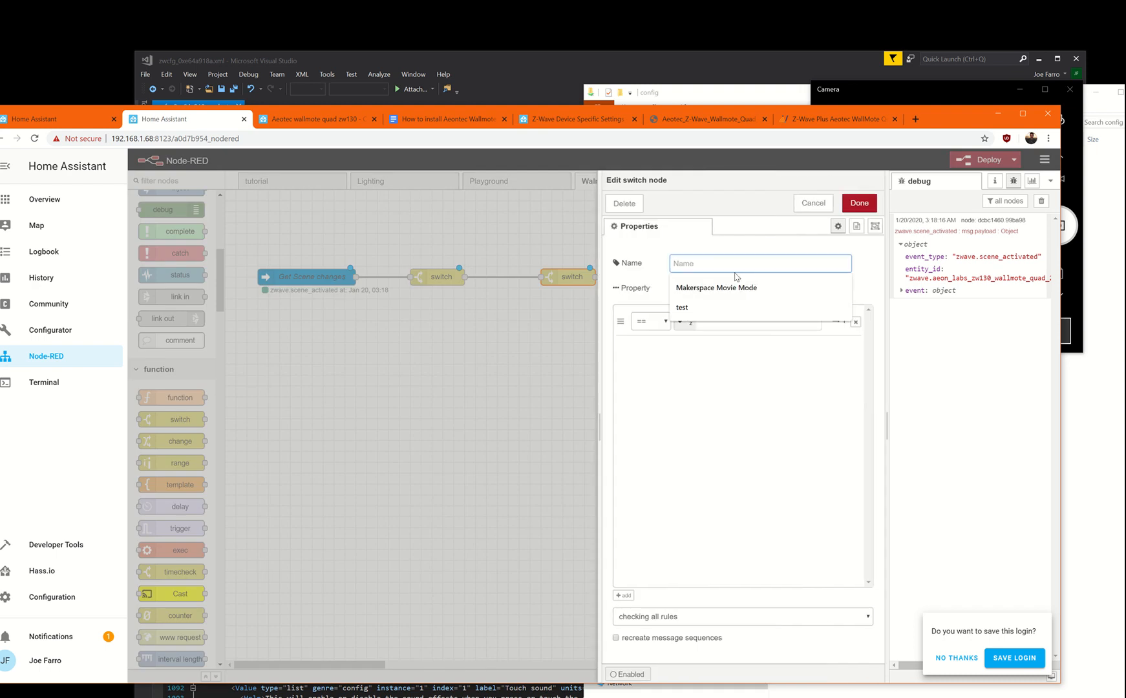
{"action": "type", "text": "Which Button"}
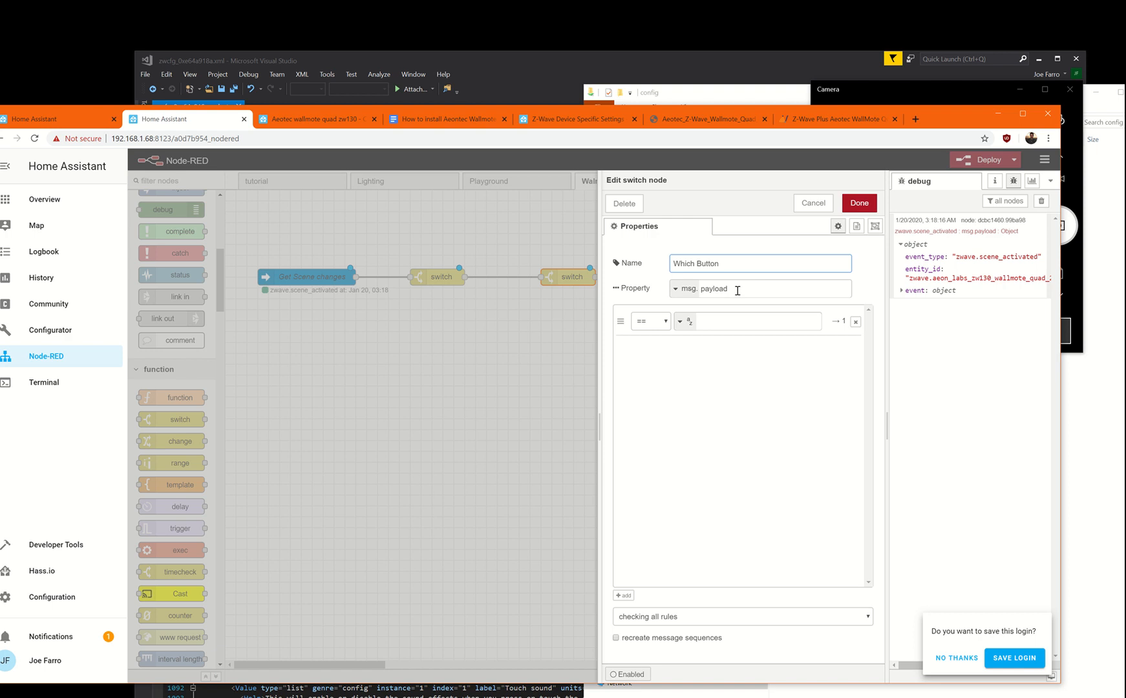
{"action": "left_click", "coordinate": [737, 290]}
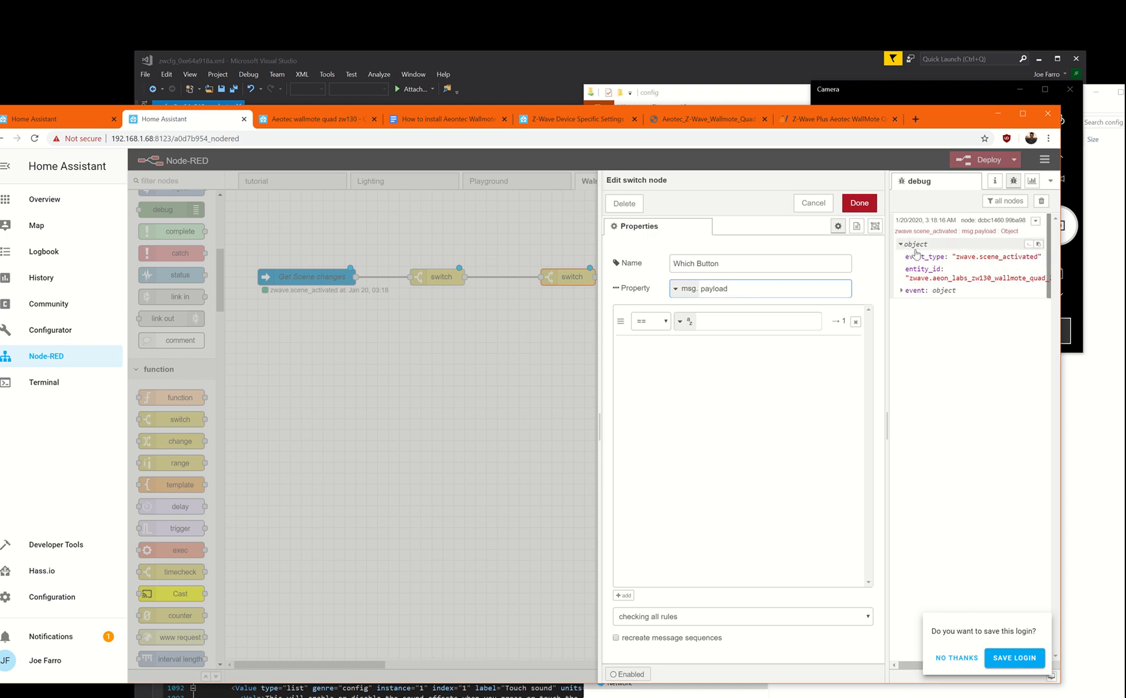
{"action": "left_click", "coordinate": [902, 291]}
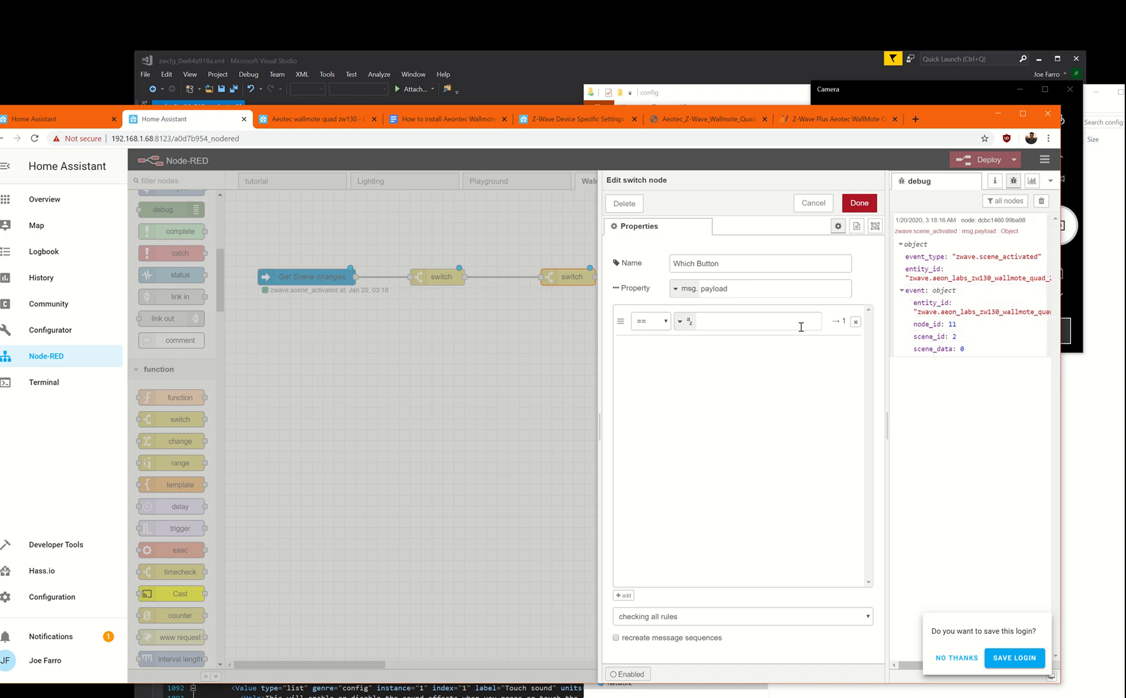
{"action": "left_click", "coordinate": [860, 204]}
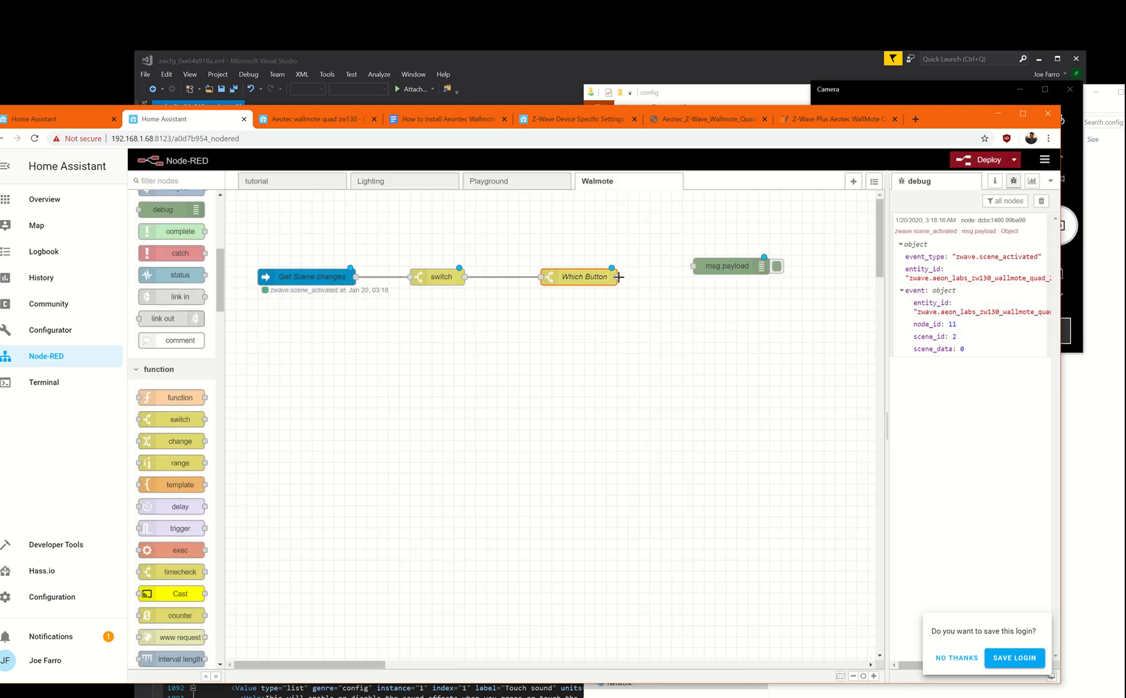
Step: Place msg.payload below Which Button, wired only to the first switch node's output, and deploy the flow
{"action": "left_click_drag", "start_coordinate": [619, 277], "coordinate": [615, 351]}
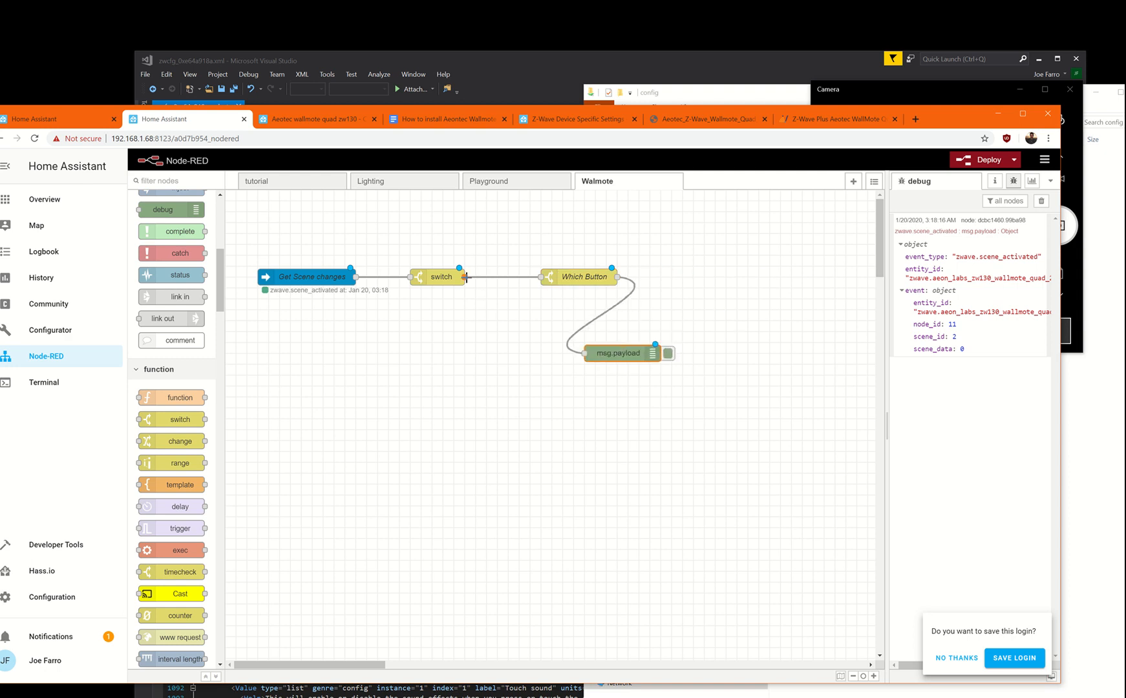
{"action": "left_click_drag", "start_coordinate": [465, 277], "coordinate": [584, 353]}
{"action": "key", "text": "Delete"}
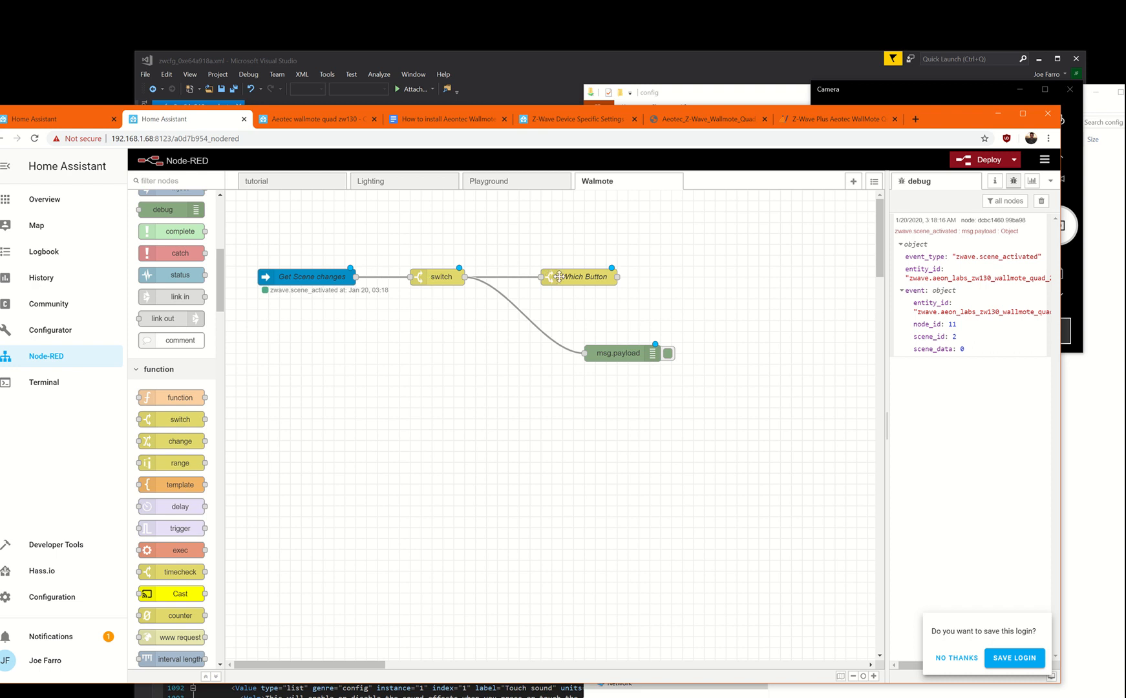
{"action": "left_click", "coordinate": [999, 161]}
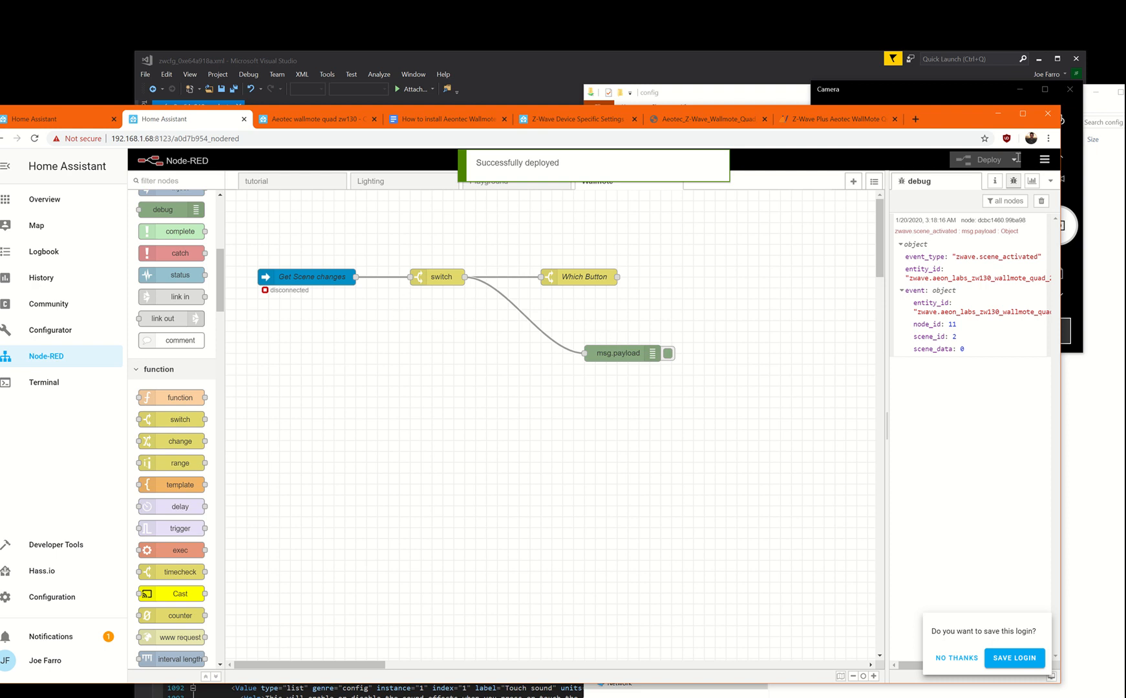
Step: Clear the debug messages, show the Camera window during WallMote button presses, and check the debug output
{"action": "left_click", "coordinate": [1041, 200]}
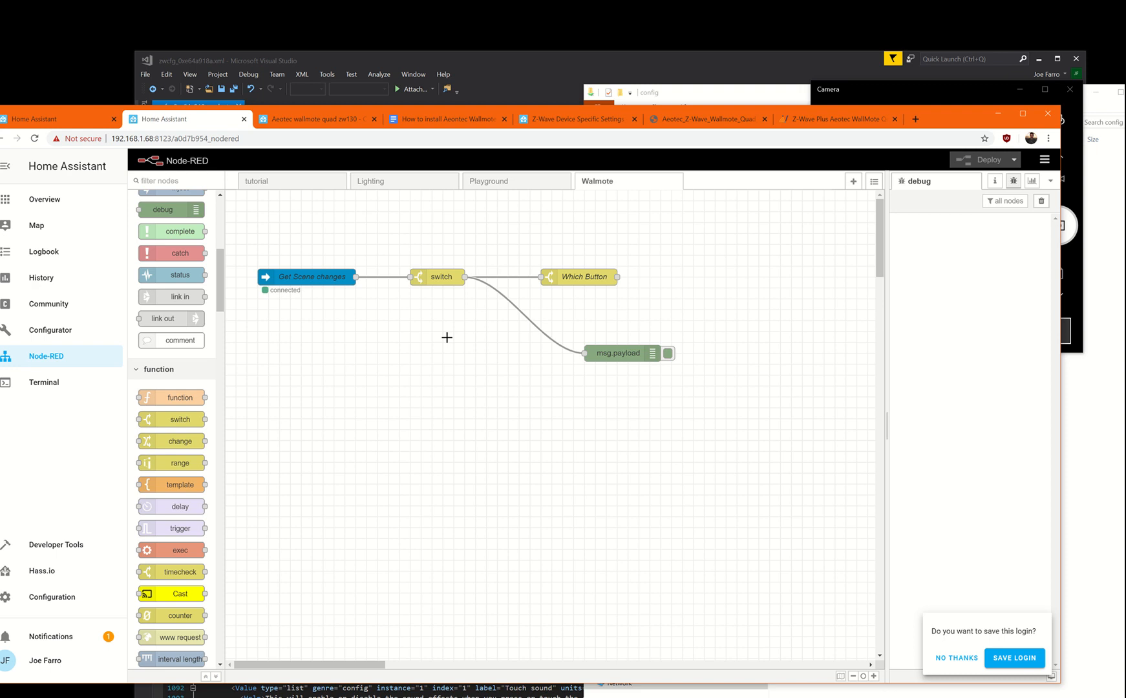
{"action": "left_click", "coordinate": [890, 95]}
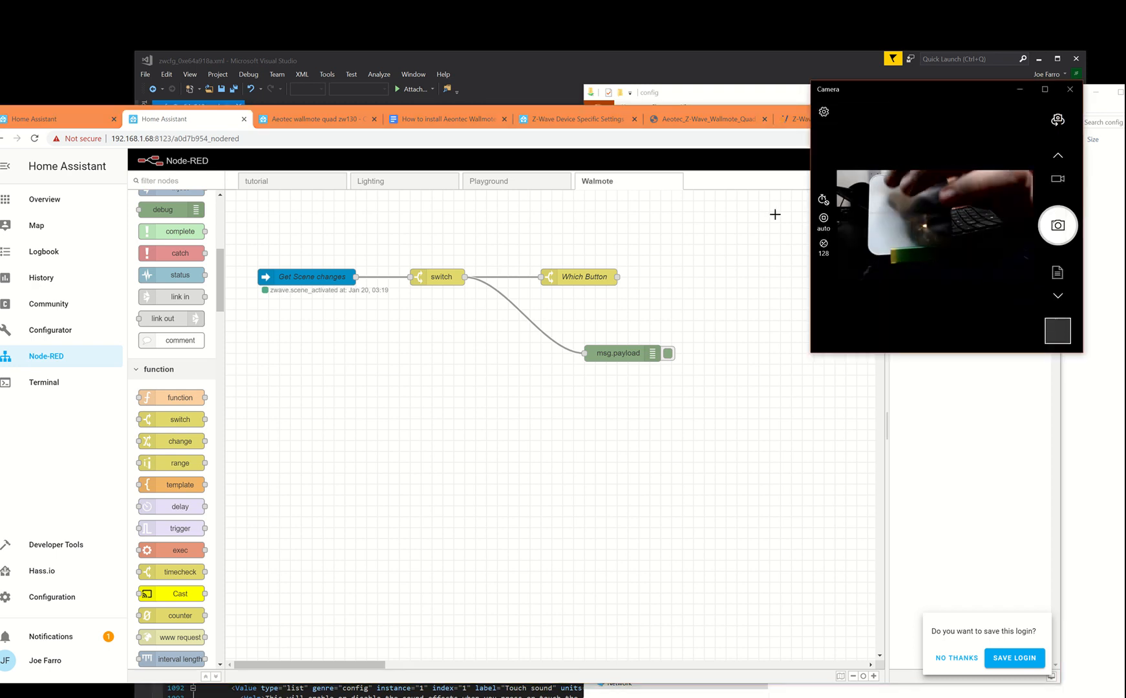
{"action": "left_click", "coordinate": [937, 360]}
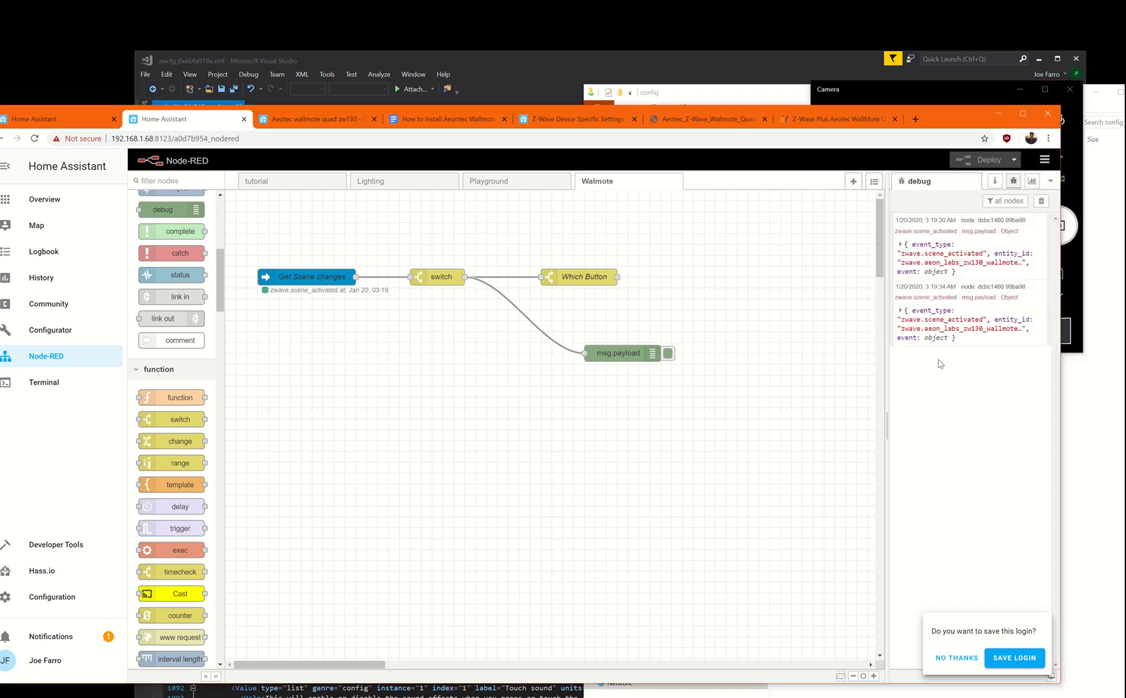
Step: Clear the debug output, capture another WallMote press with the Camera window shown, and expand the new message's event object
{"action": "left_click", "coordinate": [1042, 201]}
{"action": "left_click", "coordinate": [971, 100]}
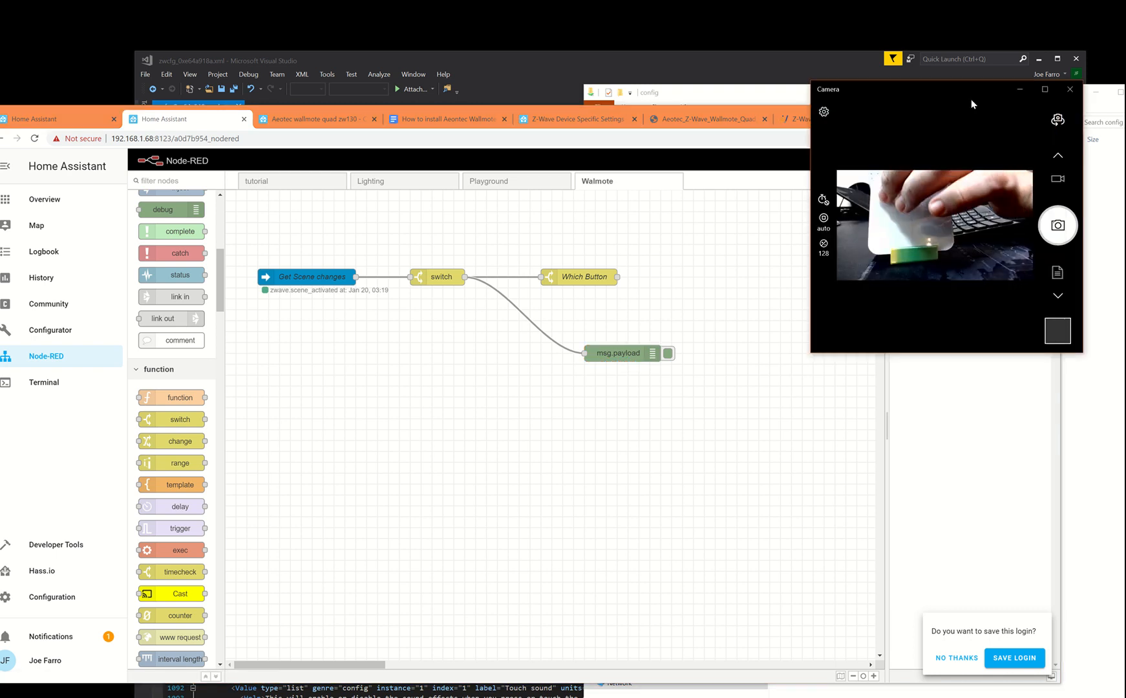
{"action": "left_click", "coordinate": [966, 377]}
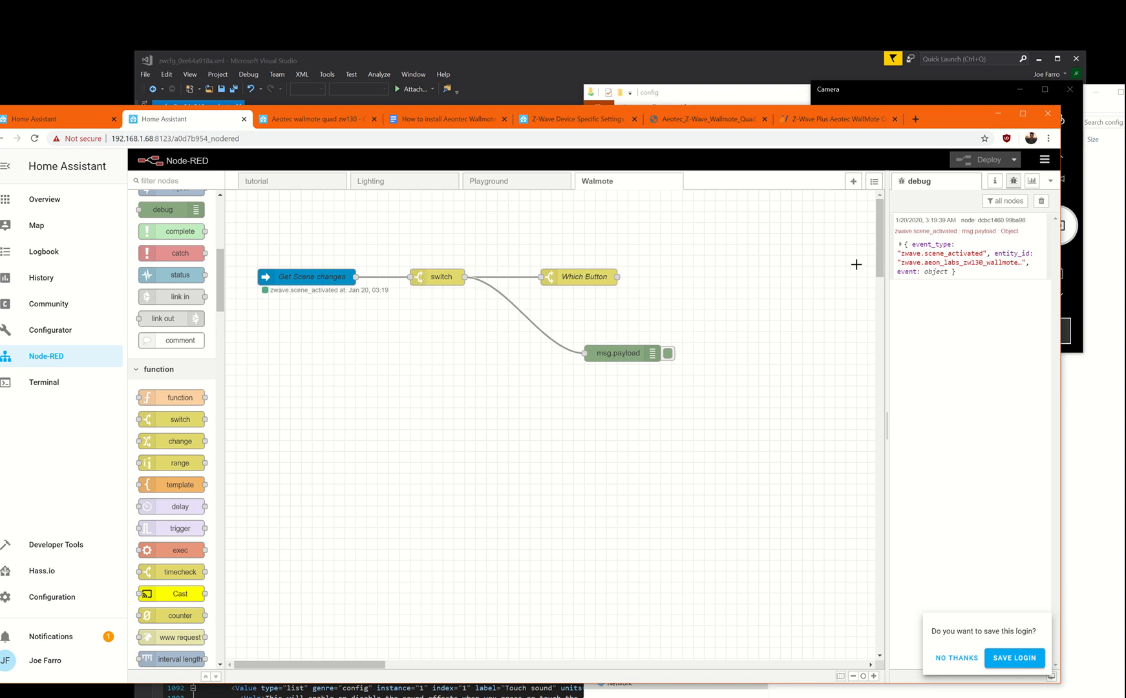
{"action": "left_click", "coordinate": [899, 245]}
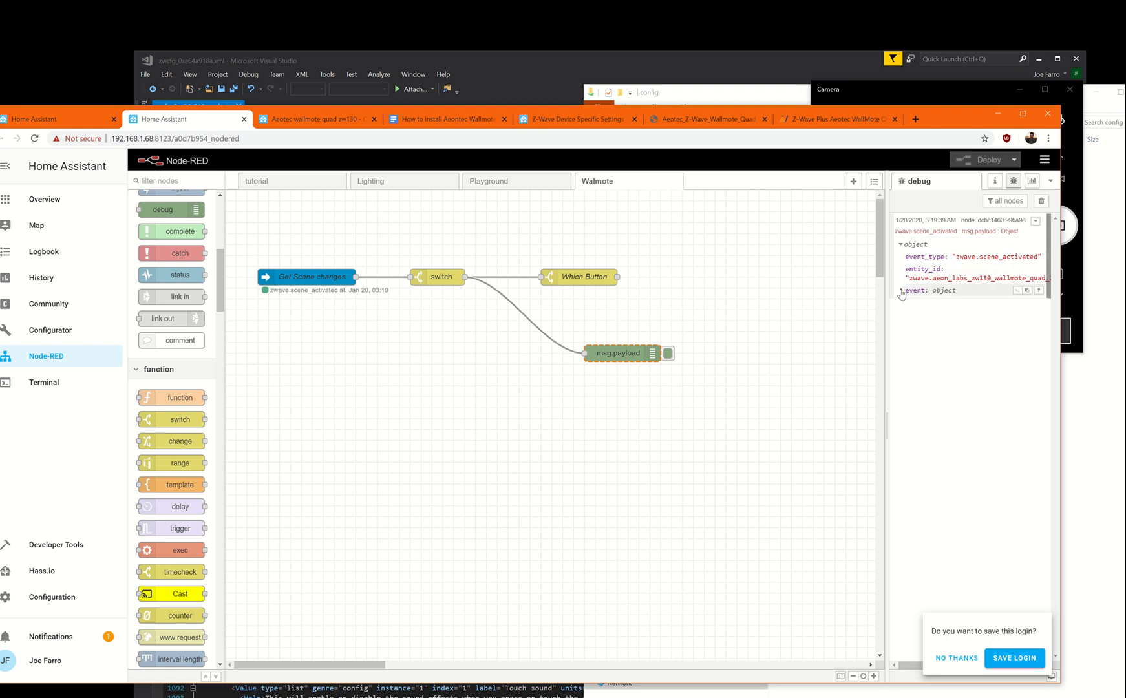
{"action": "left_click", "coordinate": [908, 292]}
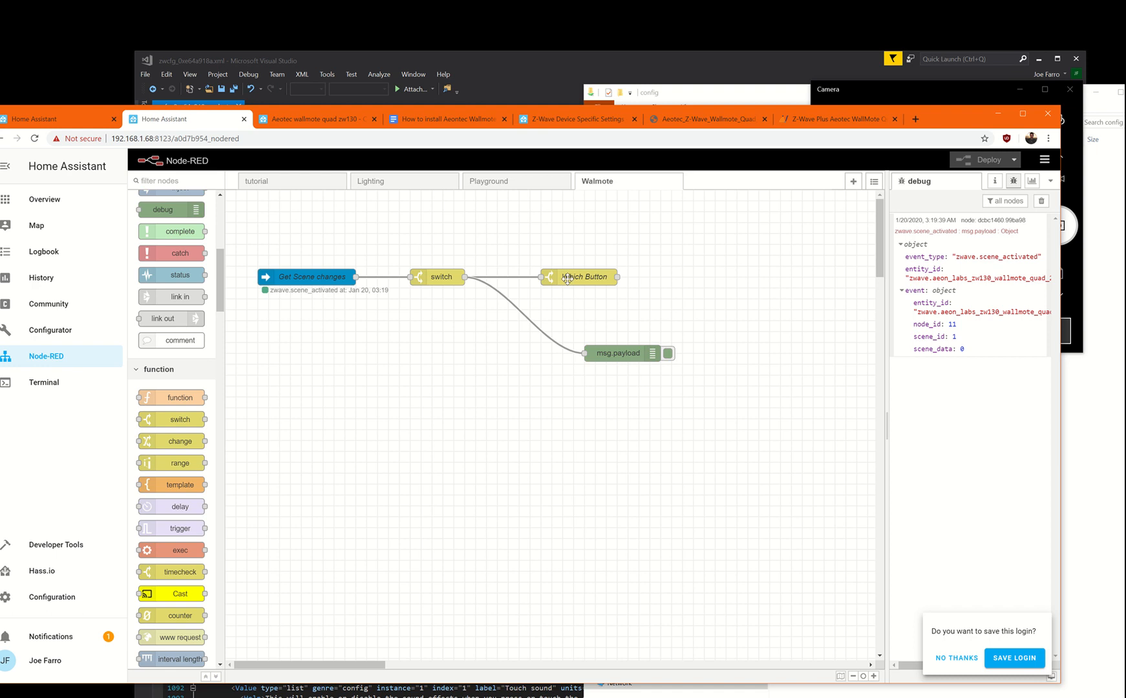
{"action": "left_click", "coordinate": [422, 5]}
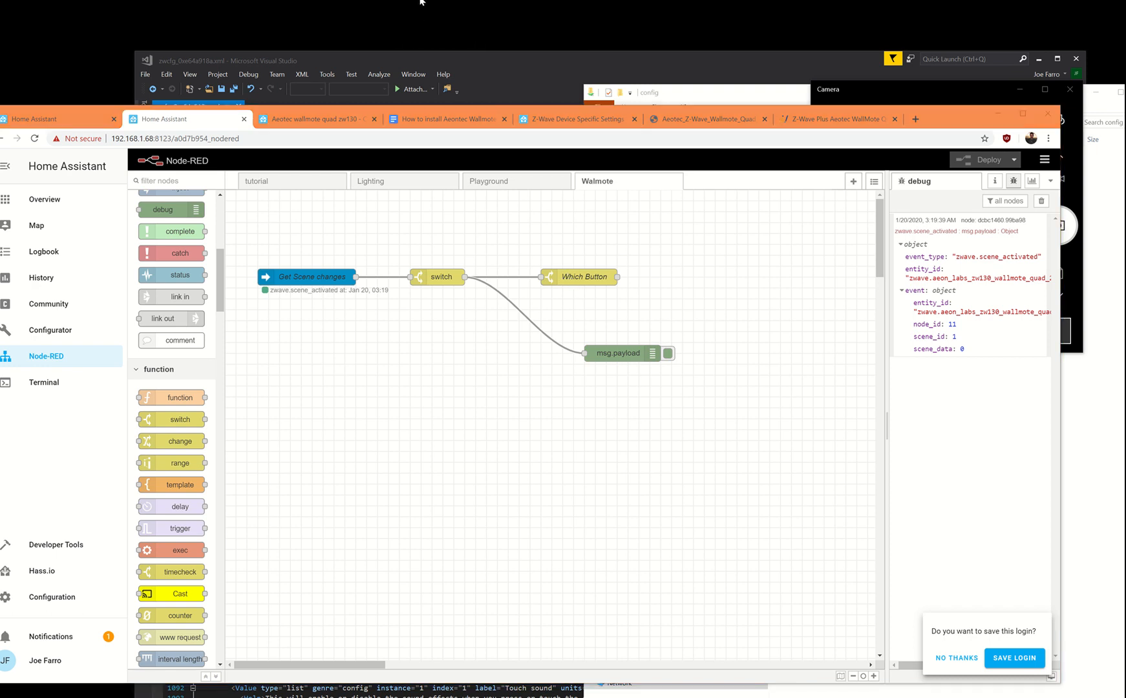
{"action": "left_click", "coordinate": [426, 10]}
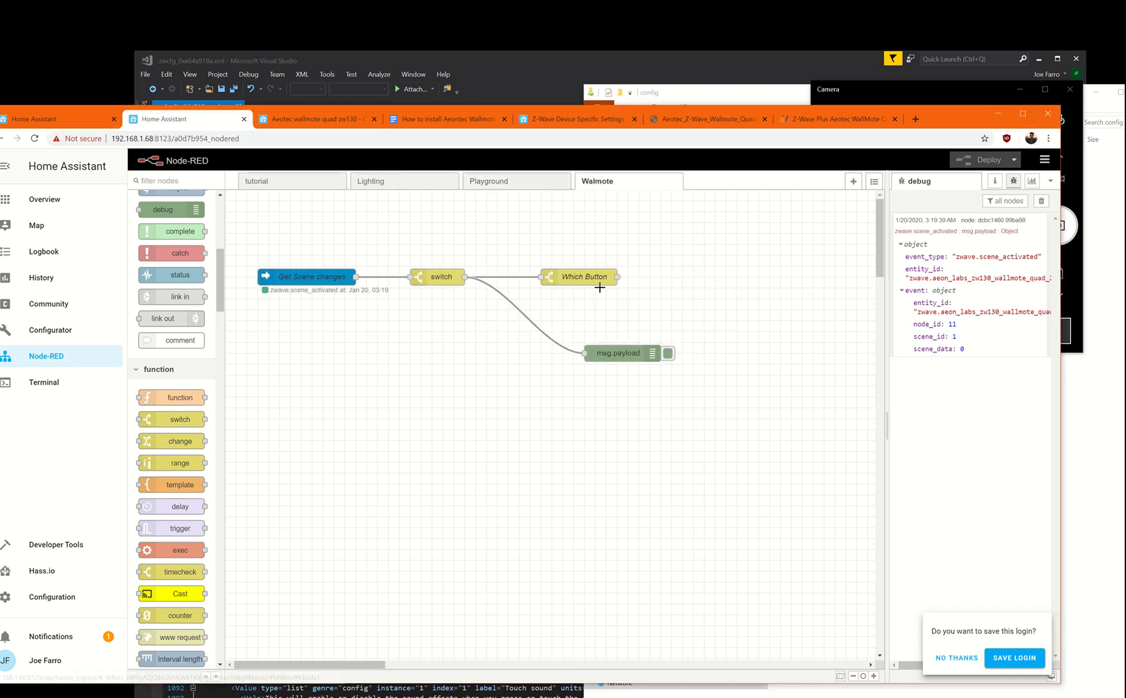
Step: Set the Which Button node's property to msg.payload.event.scene_id and its first rule to equal 1
{"action": "double_click", "coordinate": [587, 282]}
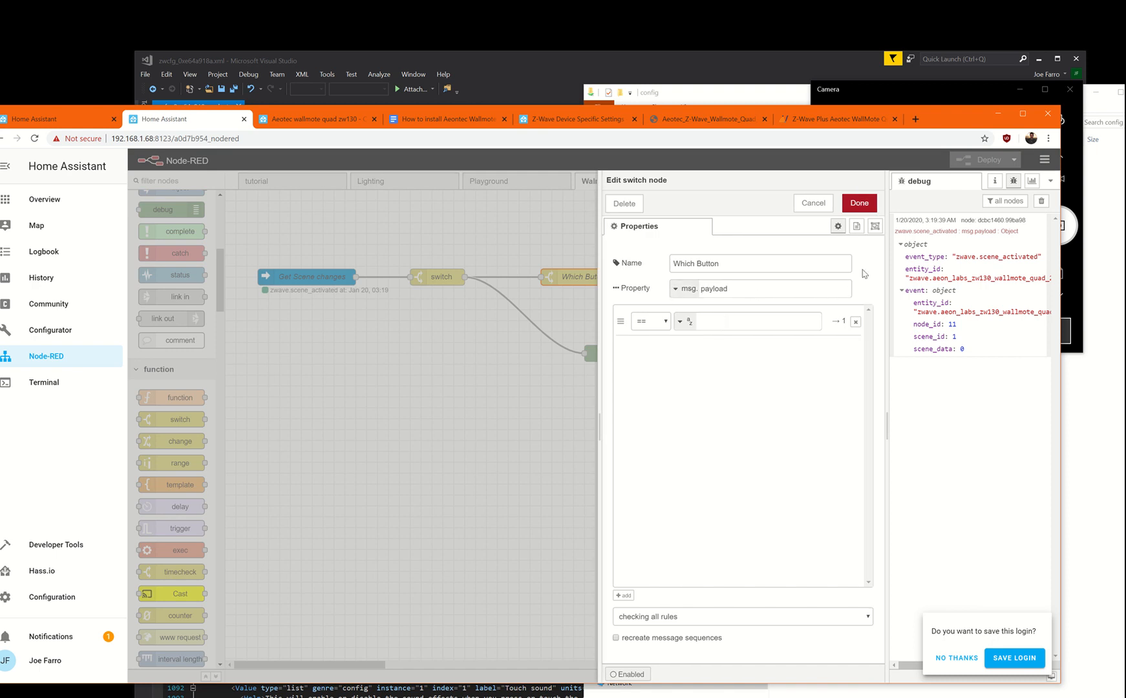
{"action": "left_click", "coordinate": [903, 296]}
{"action": "left_click", "coordinate": [903, 296]}
{"action": "left_click", "coordinate": [785, 296]}
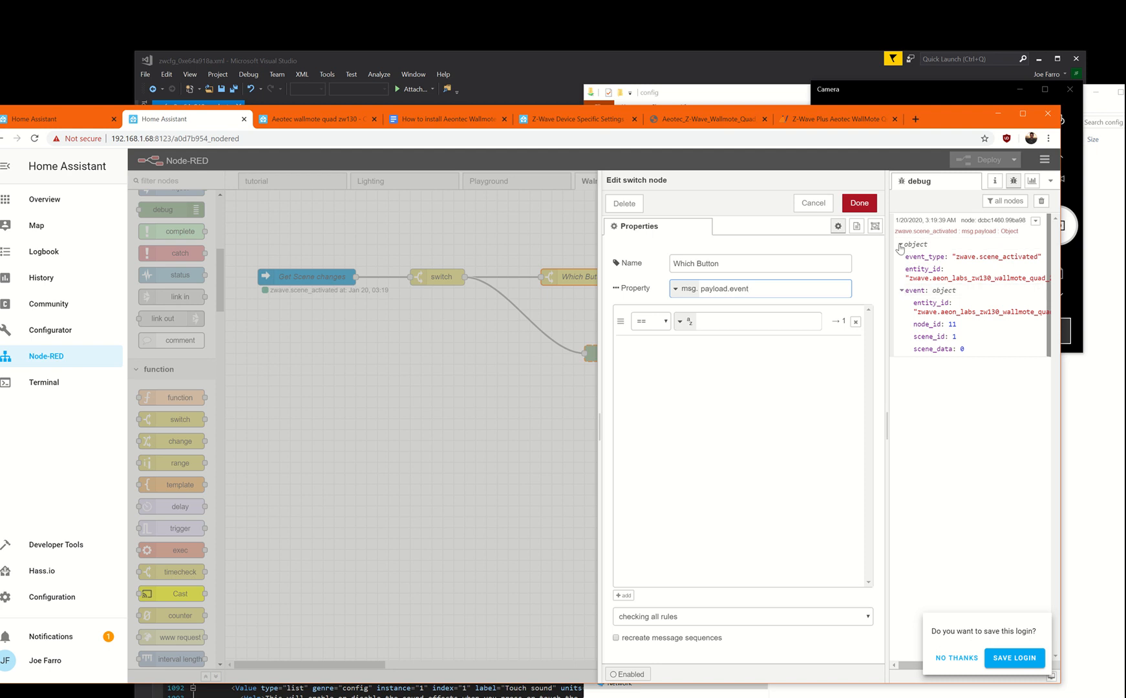
{"action": "left_click", "coordinate": [900, 245]}
{"action": "left_click", "coordinate": [901, 245]}
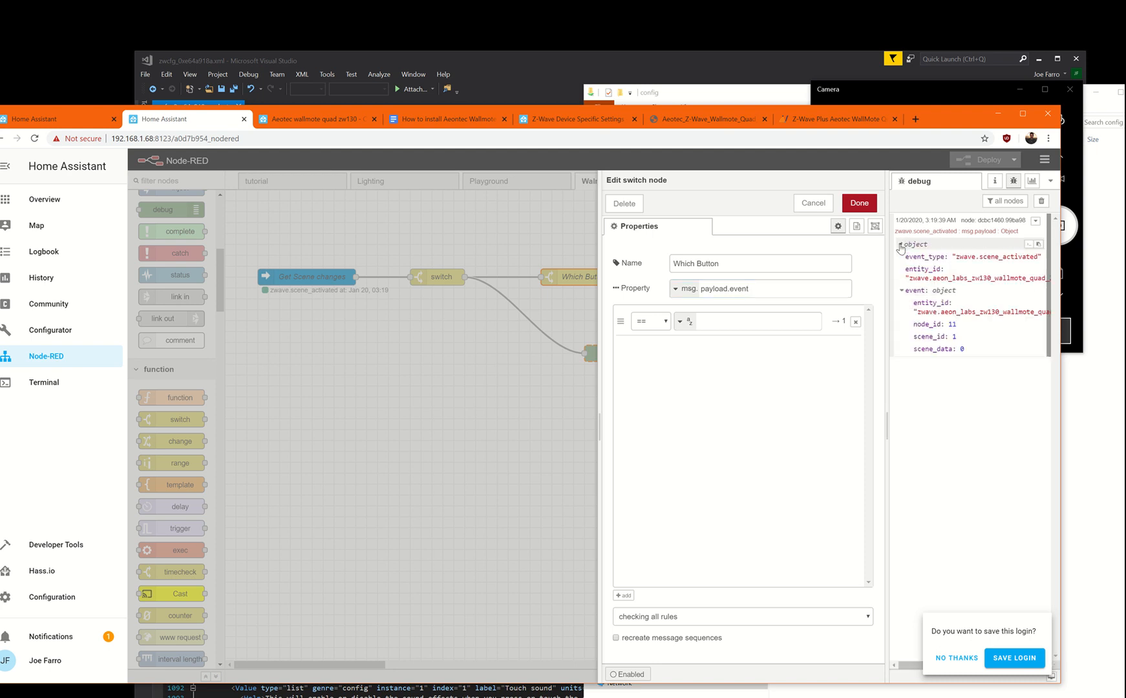
{"action": "left_click", "coordinate": [901, 291]}
{"action": "left_click", "coordinate": [902, 291]}
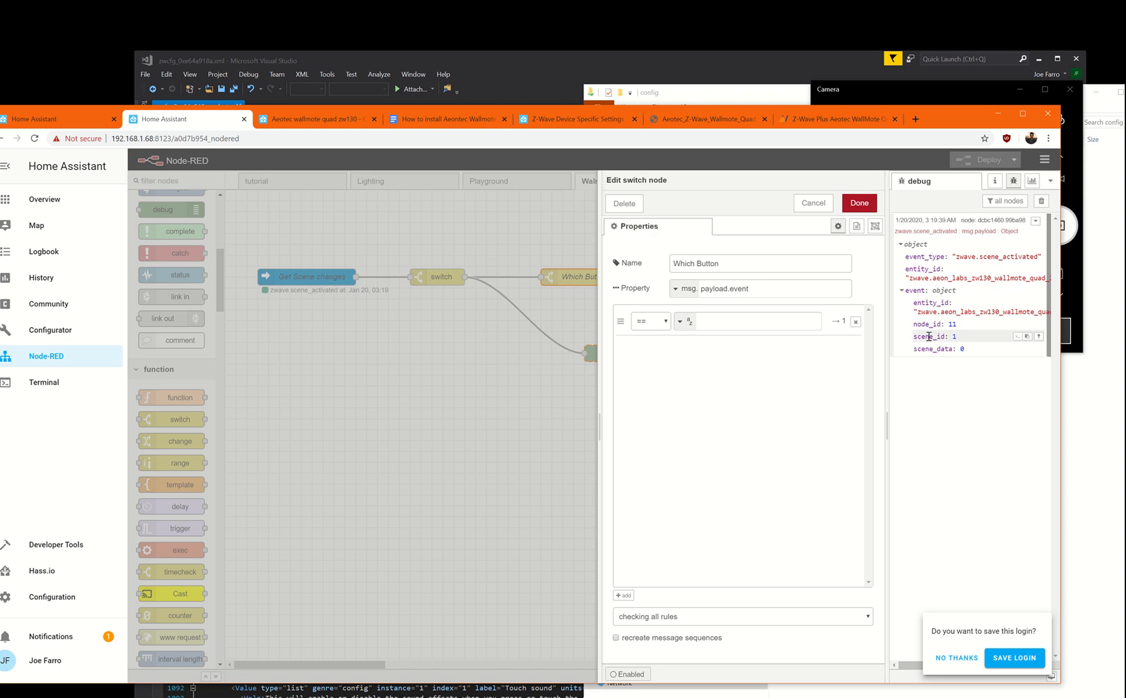
{"action": "left_click", "coordinate": [758, 289]}
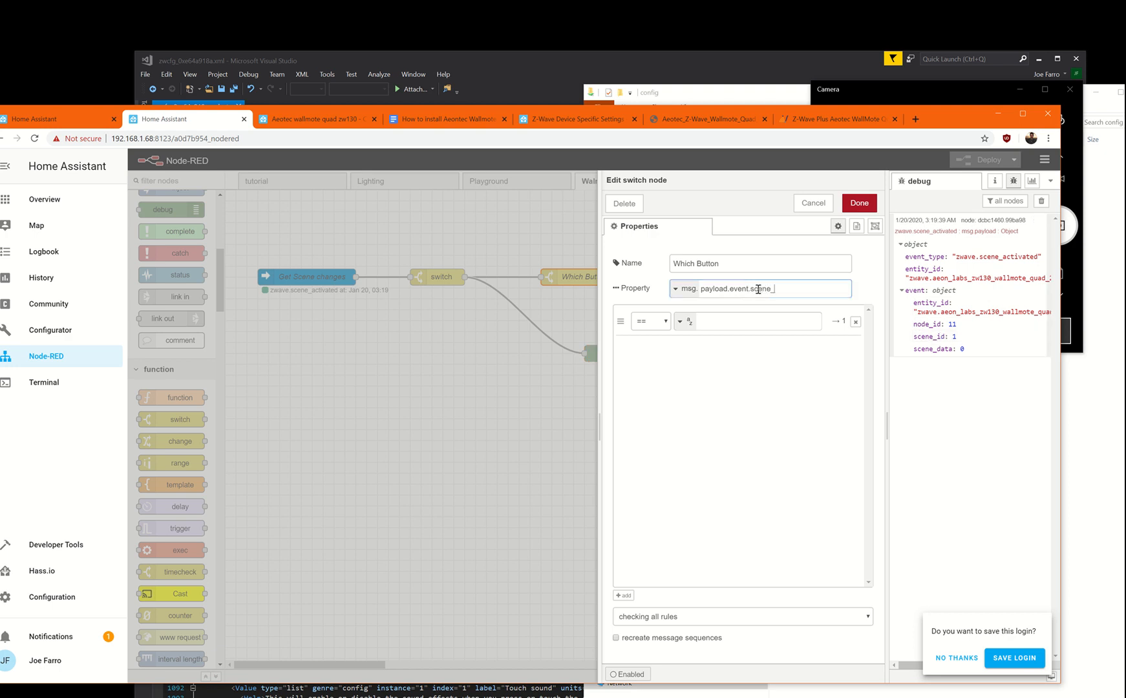
{"action": "left_click", "coordinate": [686, 329]}
{"action": "type", "text": "1"}
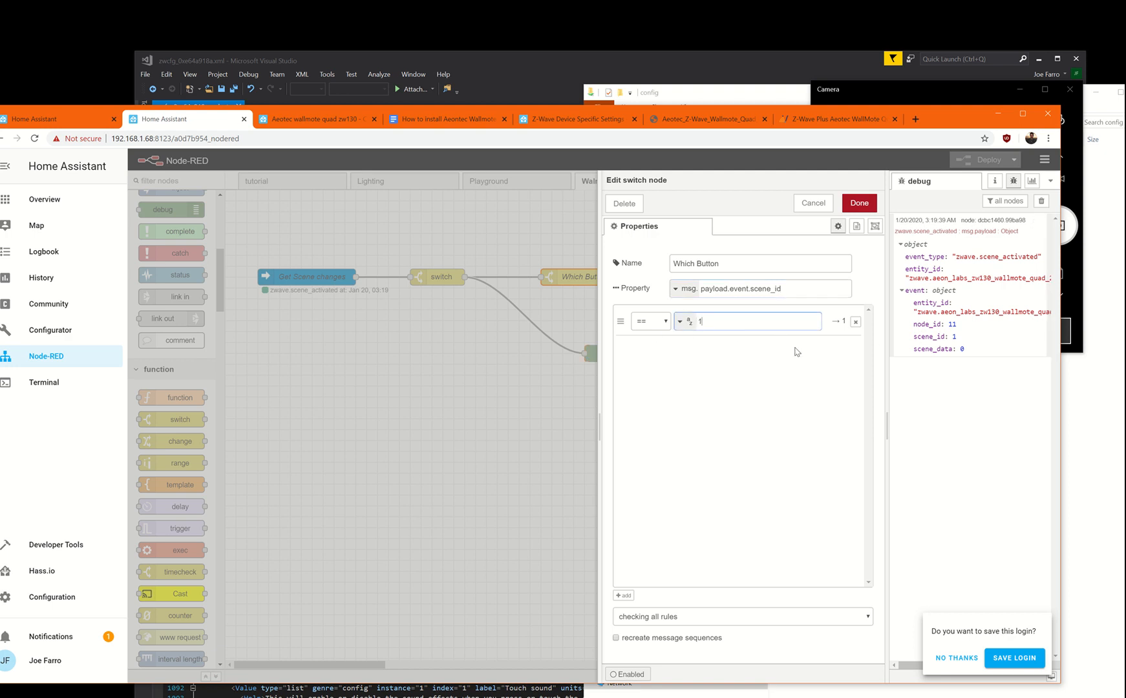
Step: Confirm the Which Button settings, rewire msg.payload from the first switch node to Which Button's output, and deploy the flow
{"action": "left_click", "coordinate": [859, 203]}
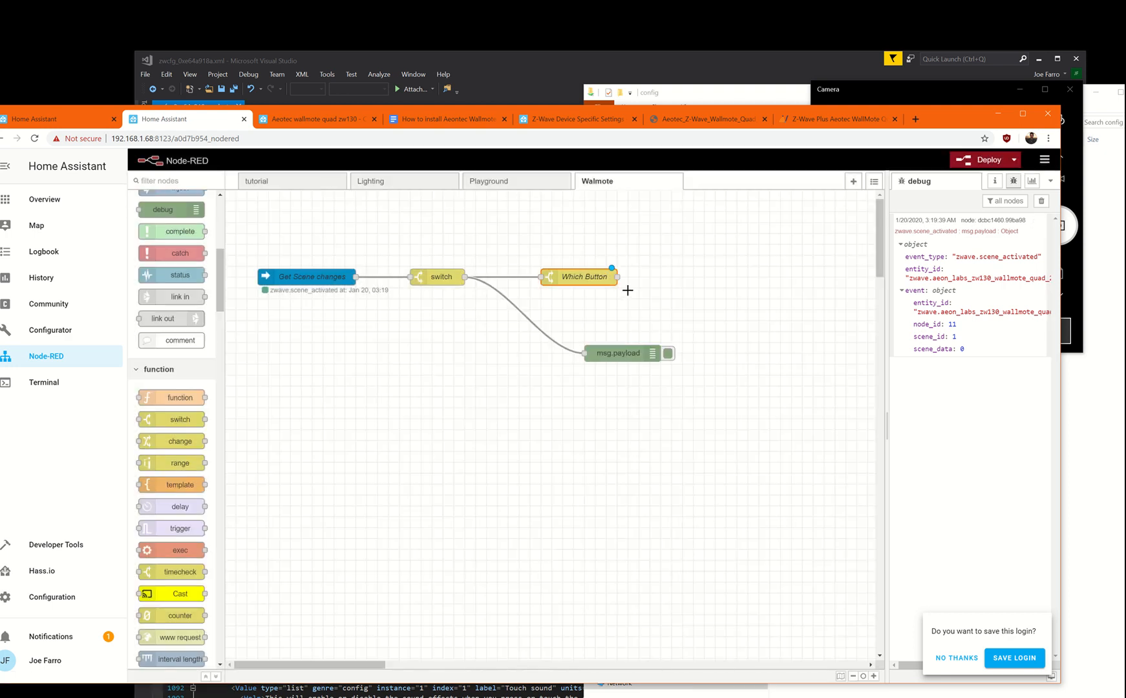
{"action": "left_click_drag", "start_coordinate": [611, 360], "coordinate": [707, 287]}
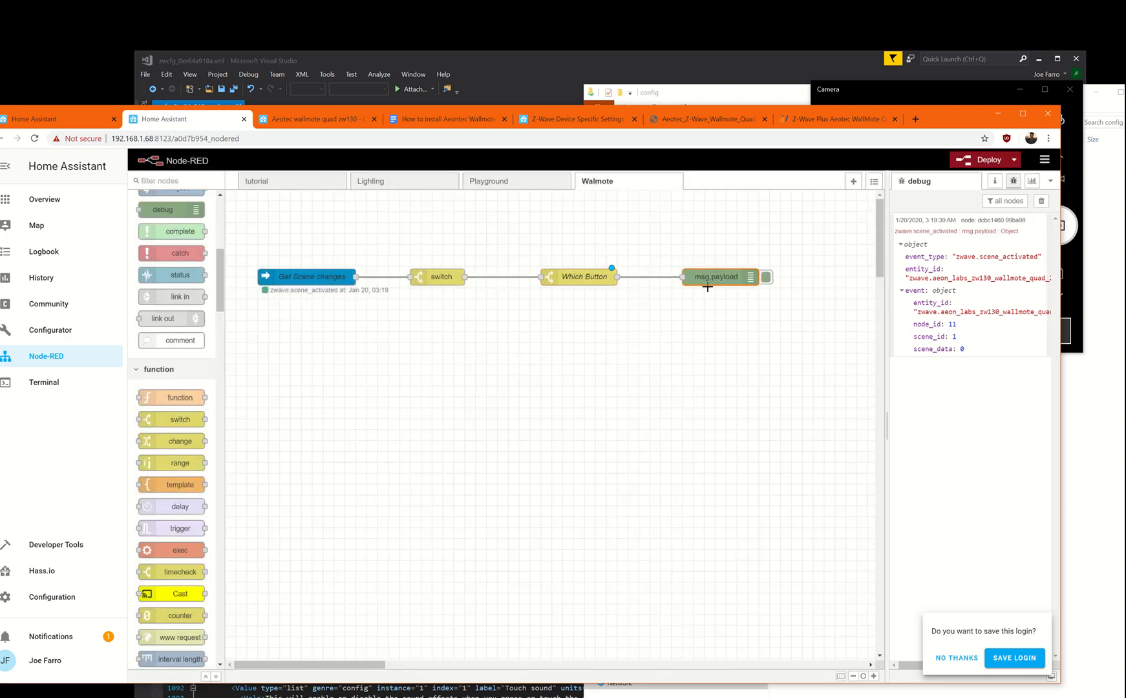
{"action": "left_click", "coordinate": [662, 277]}
{"action": "key", "text": "Delete"}
{"action": "left_click_drag", "start_coordinate": [617, 276], "coordinate": [695, 280]}
{"action": "left_click", "coordinate": [716, 278]}
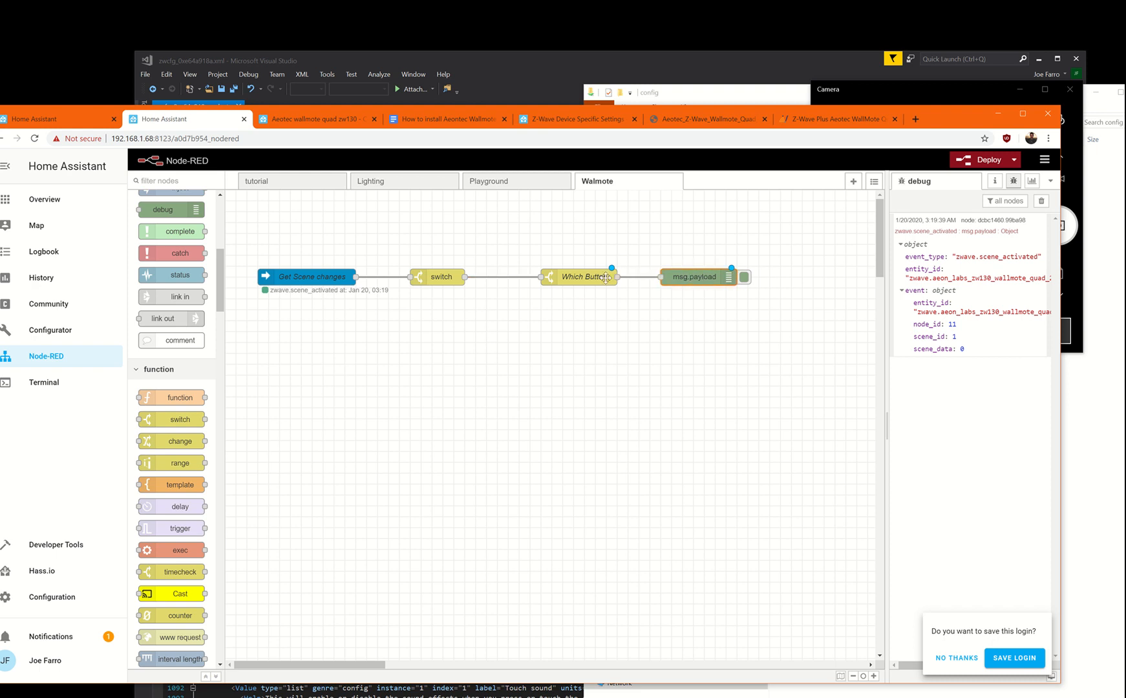
{"action": "left_click", "coordinate": [986, 159]}
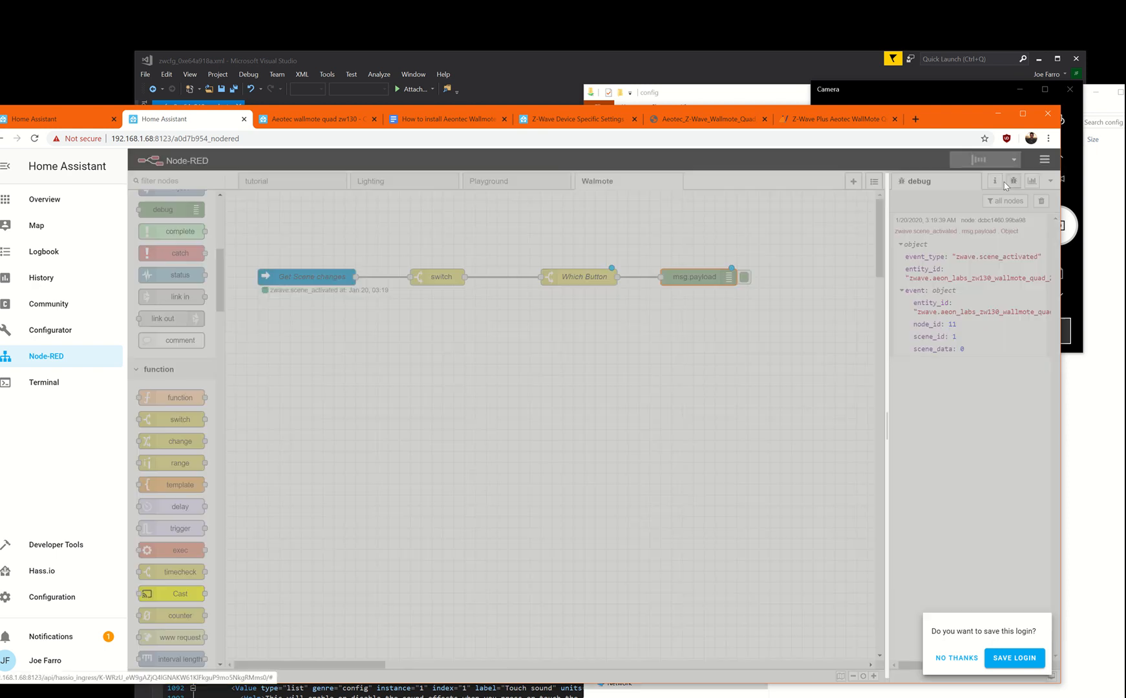
Step: Clear the debug output, show the Camera window below the flow during a WallMote press, check the debug output, and close Camera
{"action": "left_click", "coordinate": [1041, 202]}
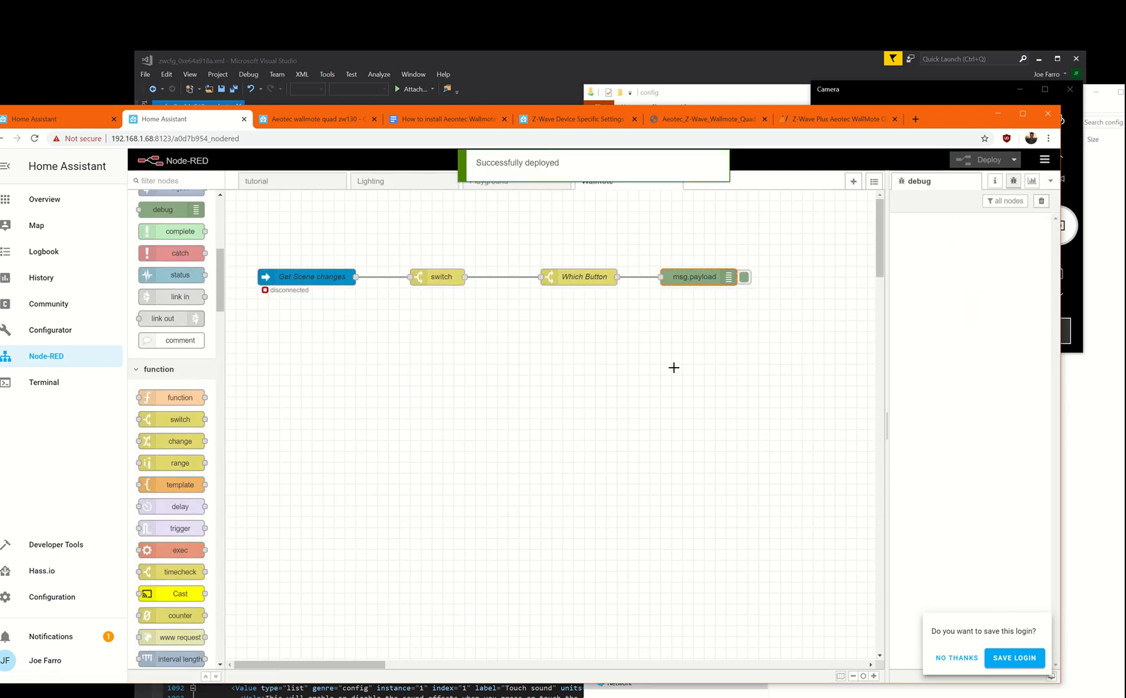
{"action": "left_click", "coordinate": [915, 101]}
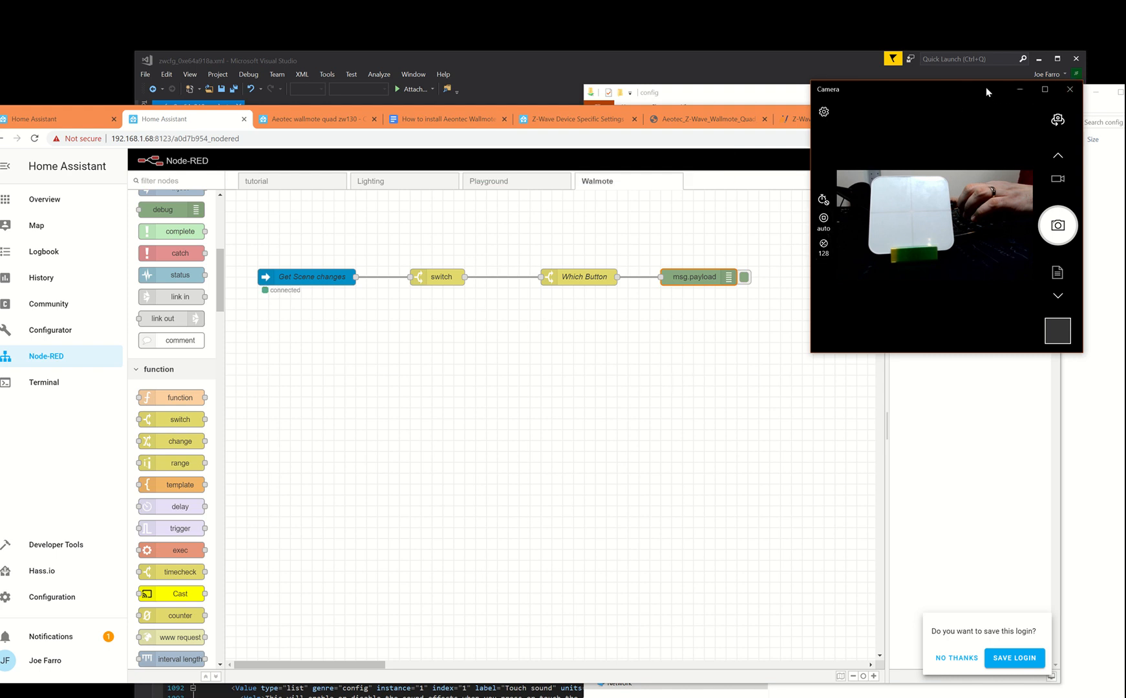
{"action": "left_click_drag", "start_coordinate": [985, 89], "coordinate": [692, 328]}
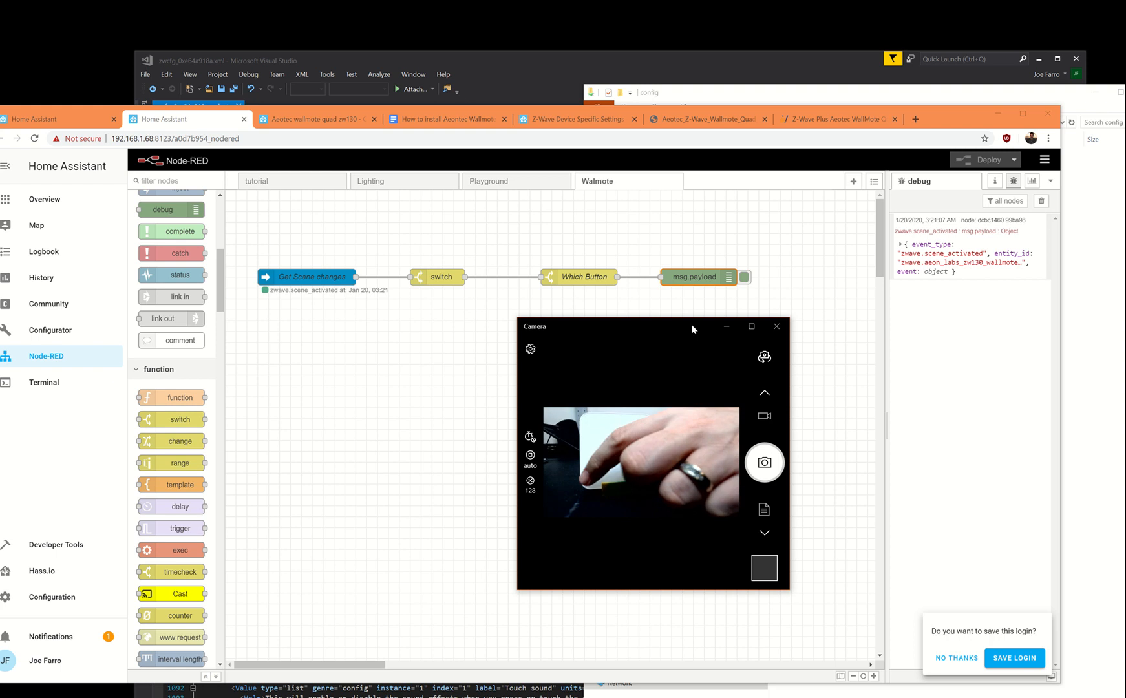
{"action": "left_click", "coordinate": [776, 326]}
Step: Add three more equality rules to the Which Button node with the values 2, 3 and 4
{"action": "double_click", "coordinate": [593, 278]}
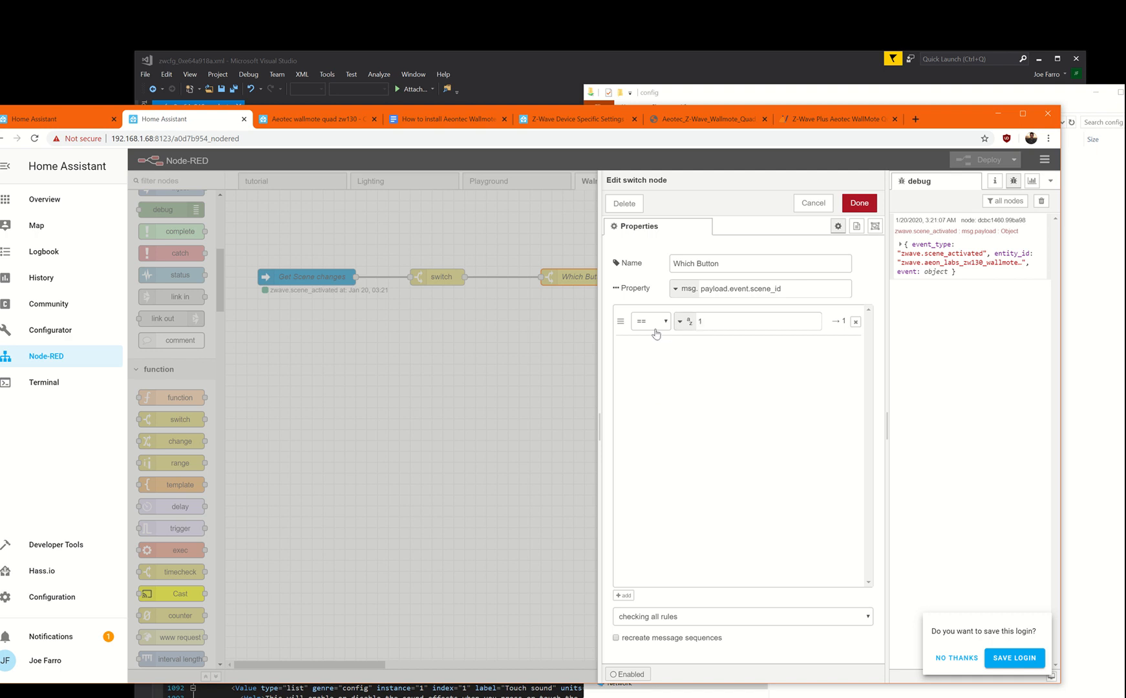
{"action": "left_click", "coordinate": [624, 596]}
{"action": "left_click", "coordinate": [624, 596]}
{"action": "left_click", "coordinate": [625, 595]}
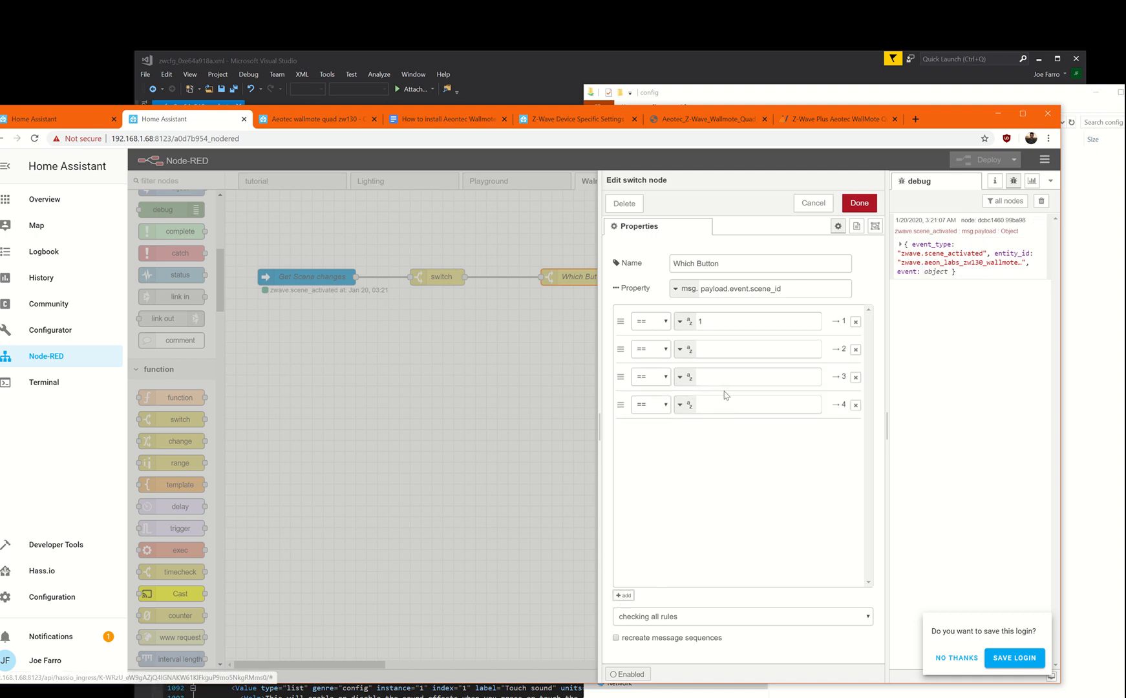
{"action": "left_click", "coordinate": [728, 351]}
{"action": "type", "text": "2"}
{"action": "left_click", "coordinate": [720, 377]}
{"action": "type", "text": "3"}
{"action": "left_click", "coordinate": [719, 405]}
{"action": "type", "text": "4"}
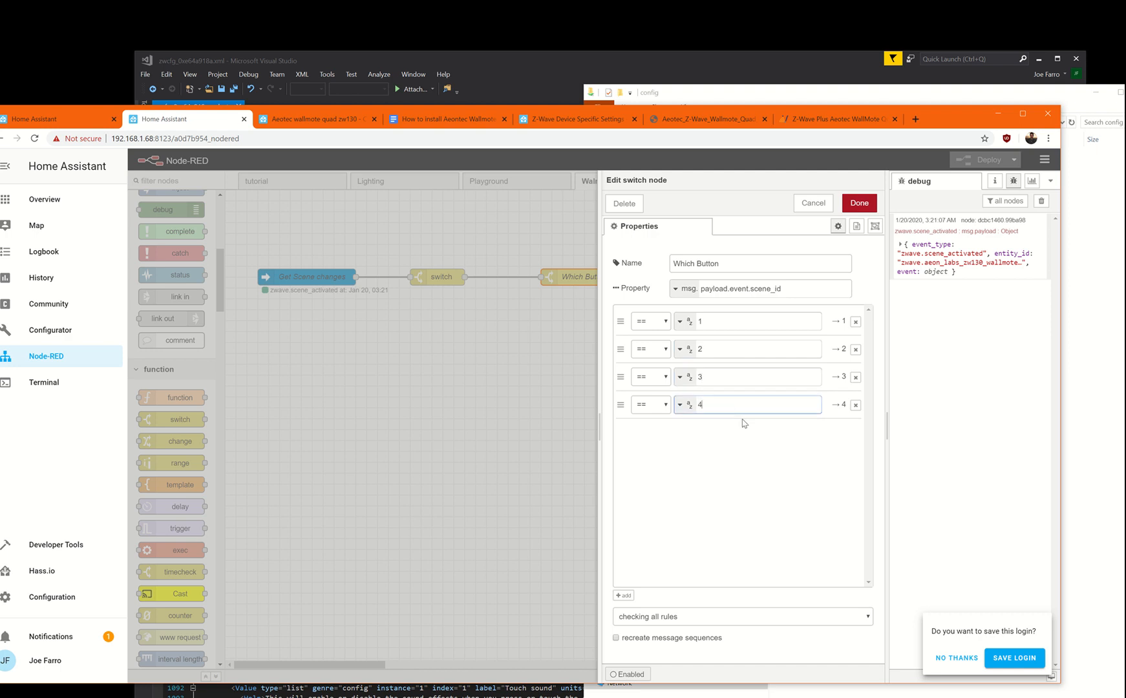
{"action": "left_click", "coordinate": [860, 203]}
Step: Move the msg.payload node above and further right of Which Button, and enable its node status (32 characters) output
{"action": "left_click_drag", "start_coordinate": [598, 287], "coordinate": [593, 298]}
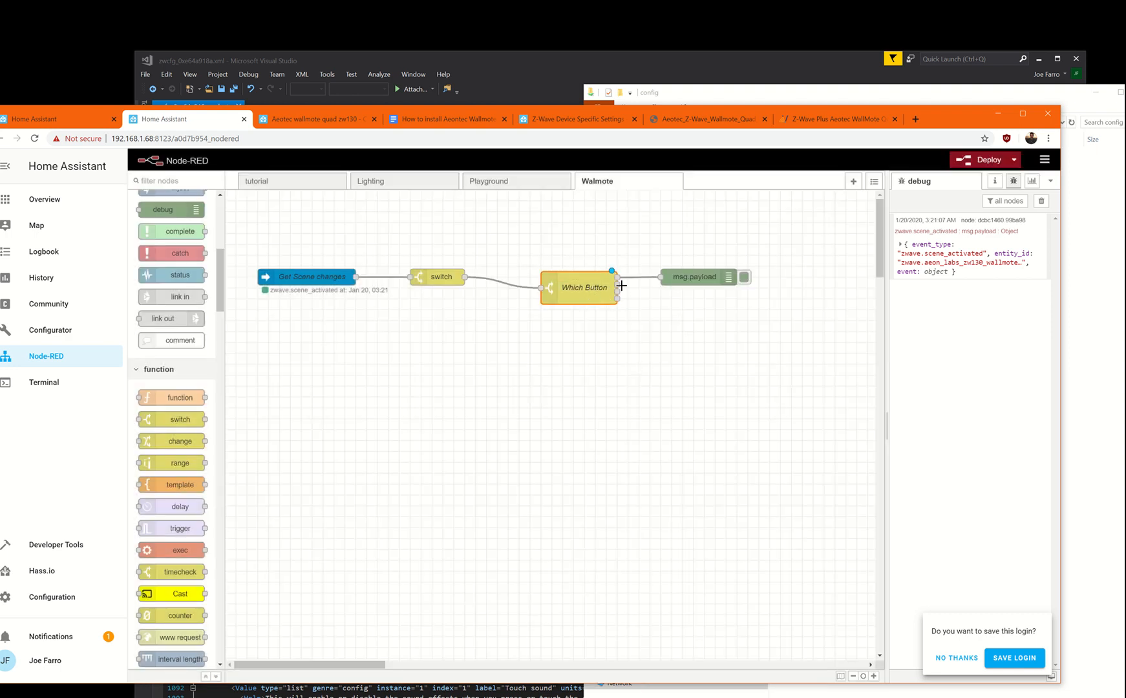
{"action": "left_click_drag", "start_coordinate": [698, 277], "coordinate": [776, 234]}
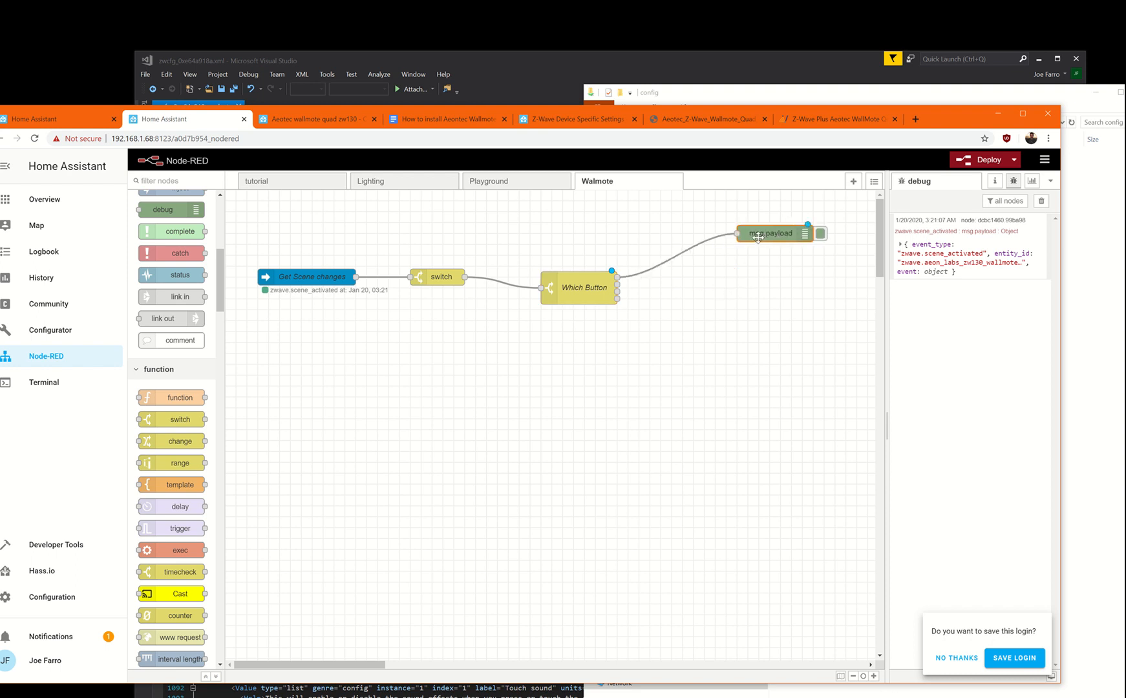
{"action": "double_click", "coordinate": [770, 235]}
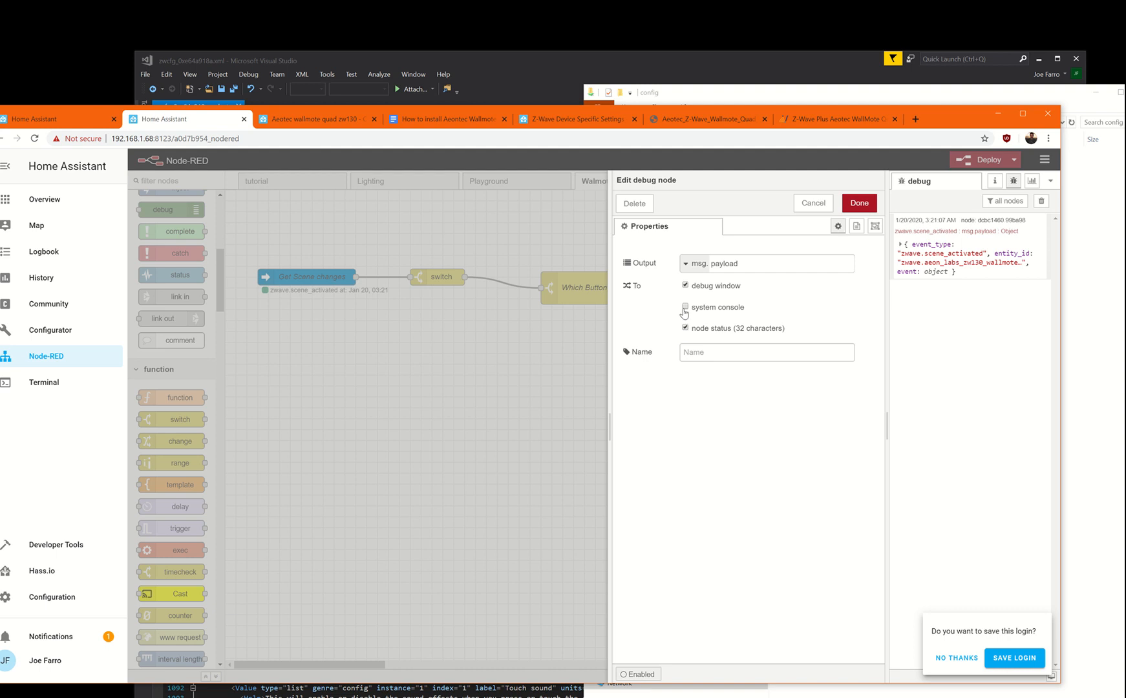
{"action": "left_click", "coordinate": [859, 202]}
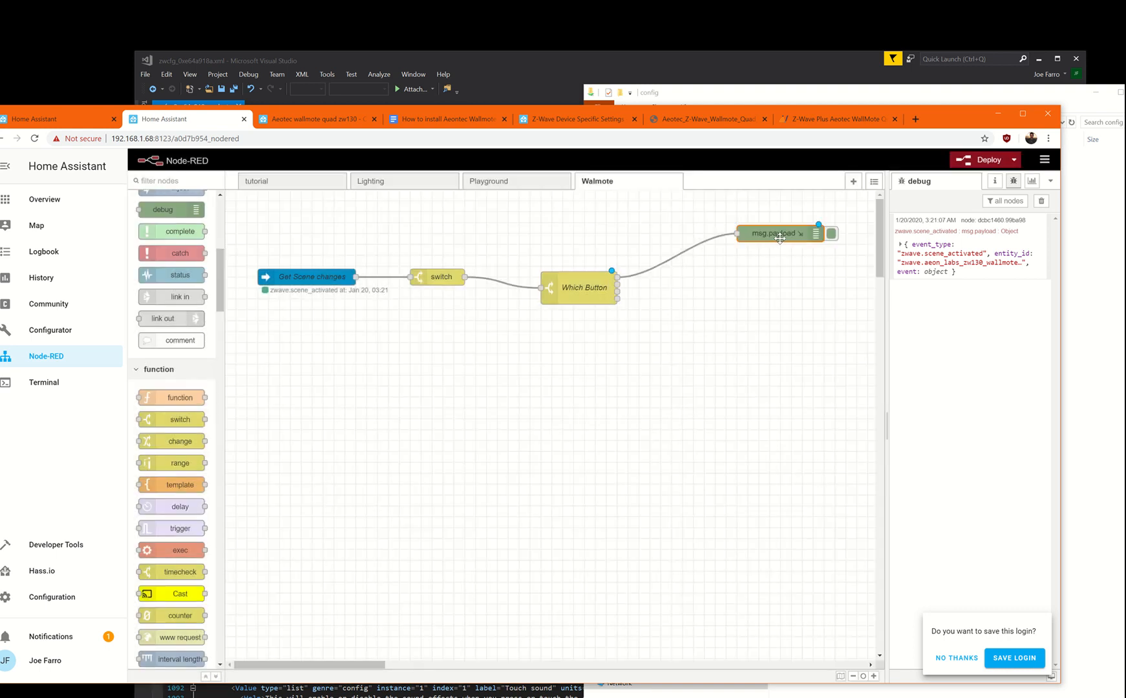
Step: Place three copies of msg.payload below the original, wire them to Which Button's second, third and fourth outputs, and deploy the flow
{"action": "key", "text": "ctrl+v"}
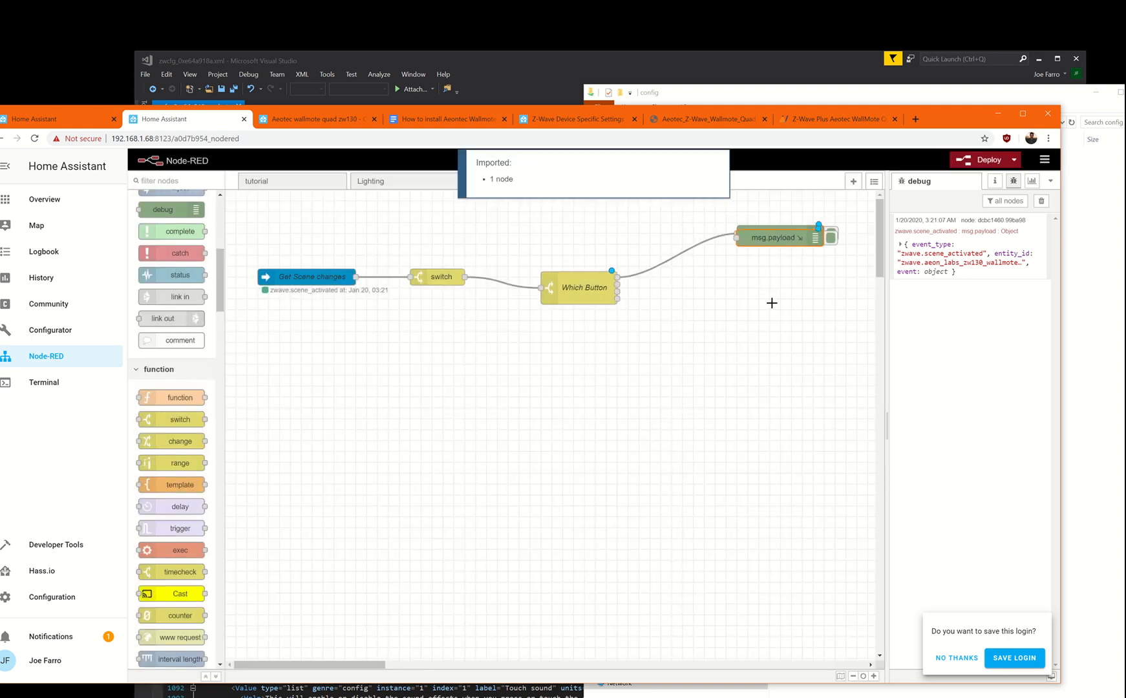
{"action": "left_click", "coordinate": [771, 278]}
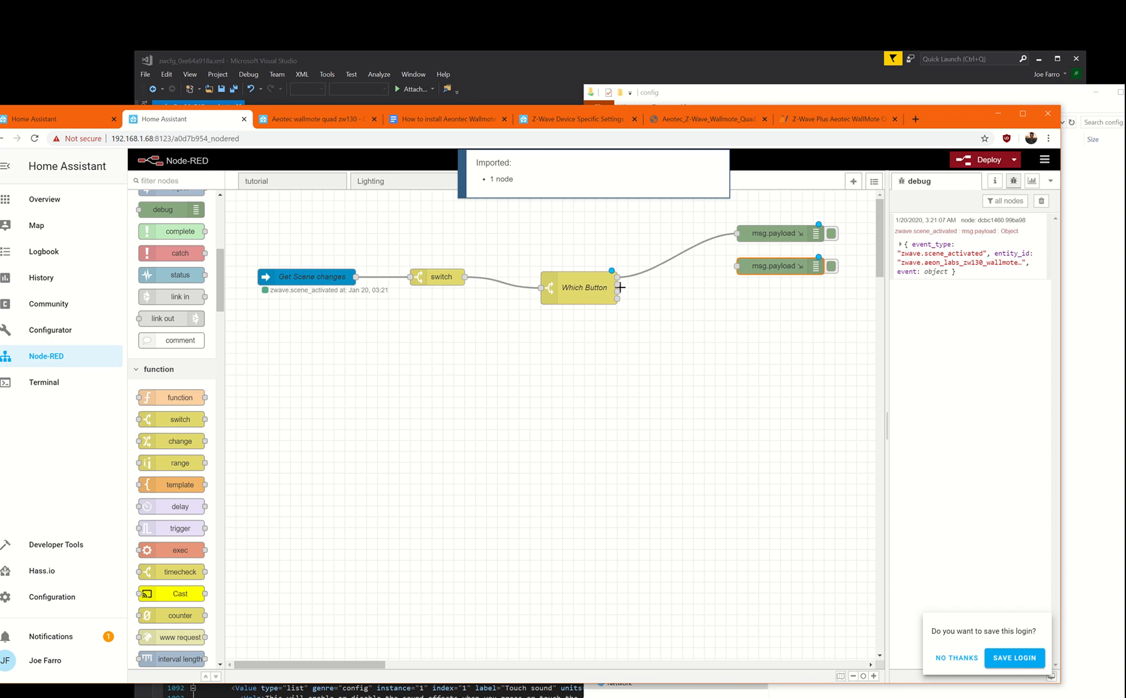
{"action": "left_click_drag", "start_coordinate": [621, 287], "coordinate": [738, 265]}
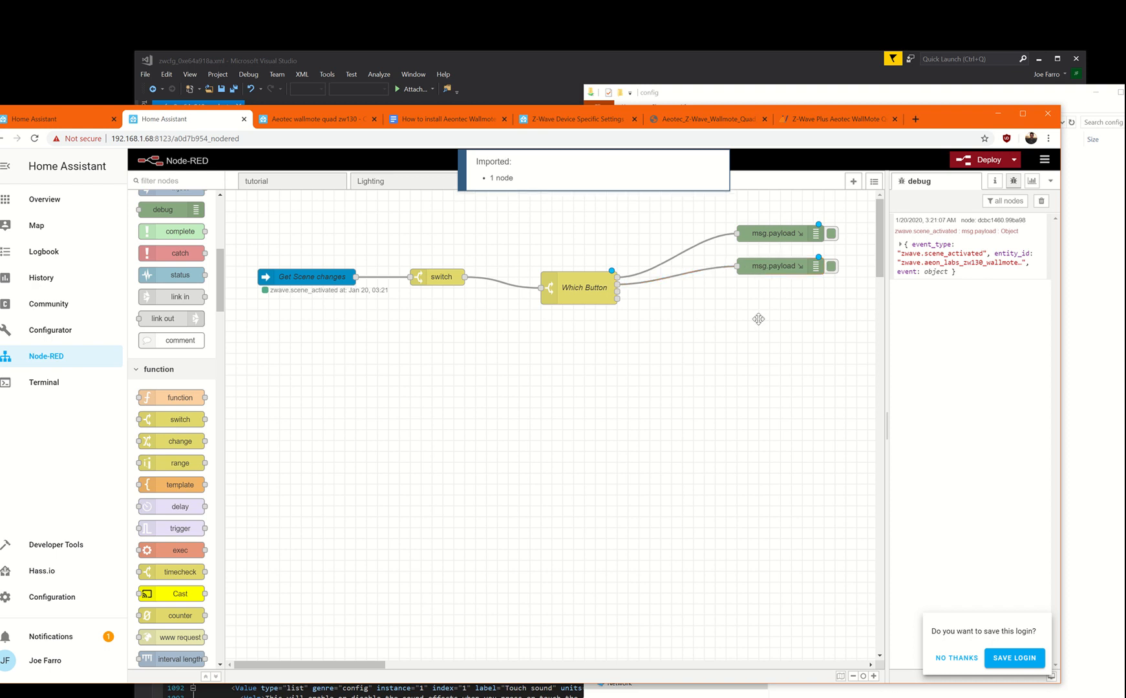
{"action": "key", "text": "ctrl+v"}
{"action": "left_click", "coordinate": [793, 304]}
{"action": "key", "text": "ctrl+v"}
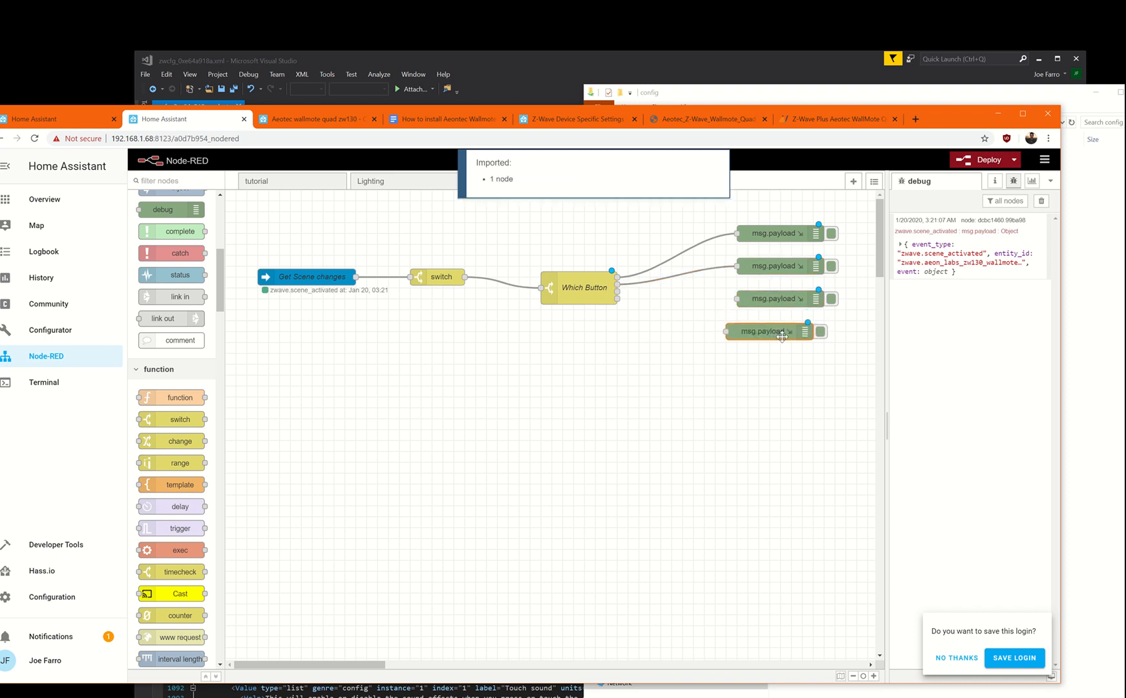
{"action": "left_click", "coordinate": [794, 336]}
{"action": "left_click", "coordinate": [647, 295]}
{"action": "left_click_drag", "start_coordinate": [618, 293], "coordinate": [737, 299]}
{"action": "left_click_drag", "start_coordinate": [617, 300], "coordinate": [737, 332]}
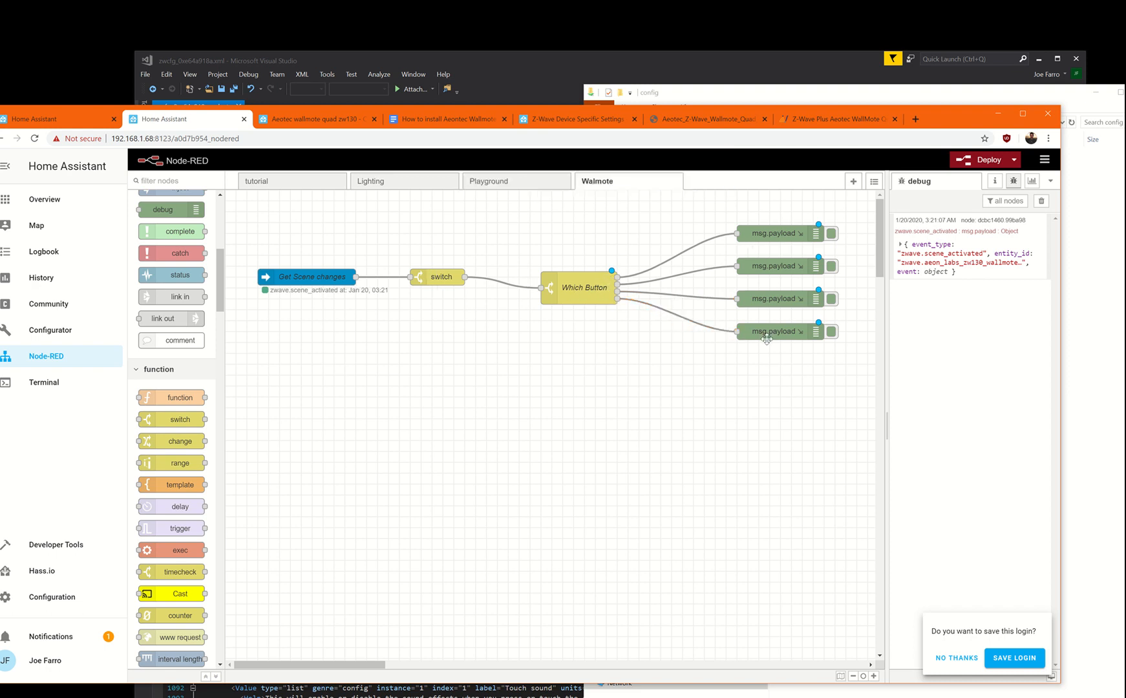
{"action": "left_click", "coordinate": [979, 159]}
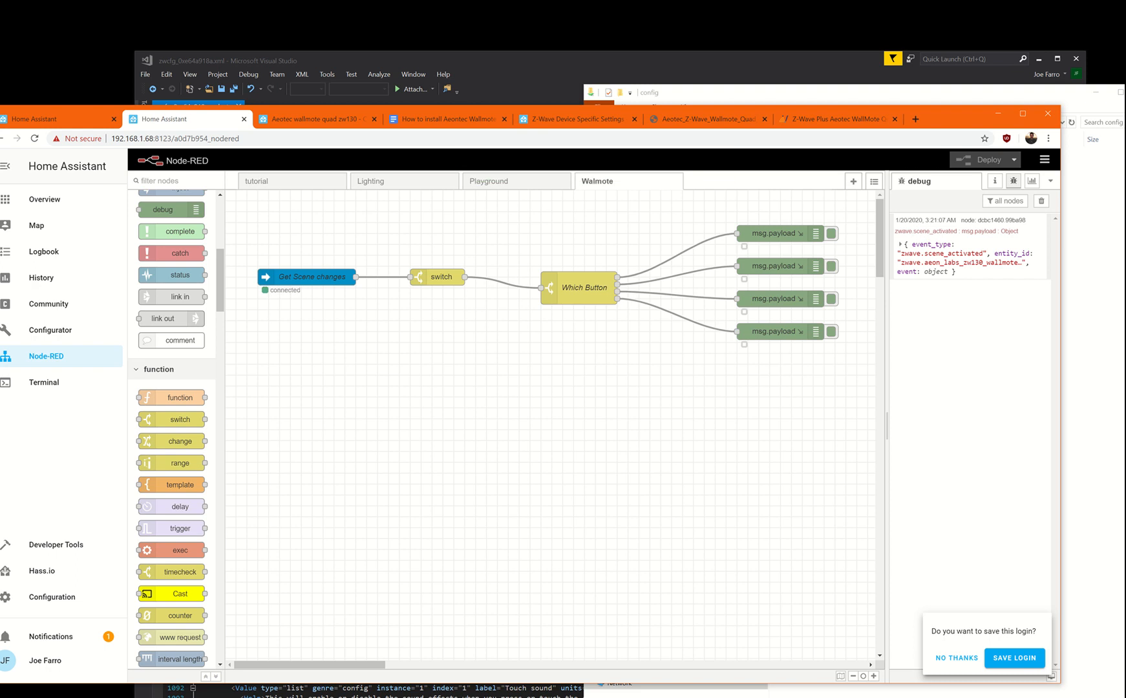
Step: Reopen the Camera app and place its window below the flow, clear of the four debug nodes
{"action": "key", "text": "super"}
{"action": "type", "text": "calc"}
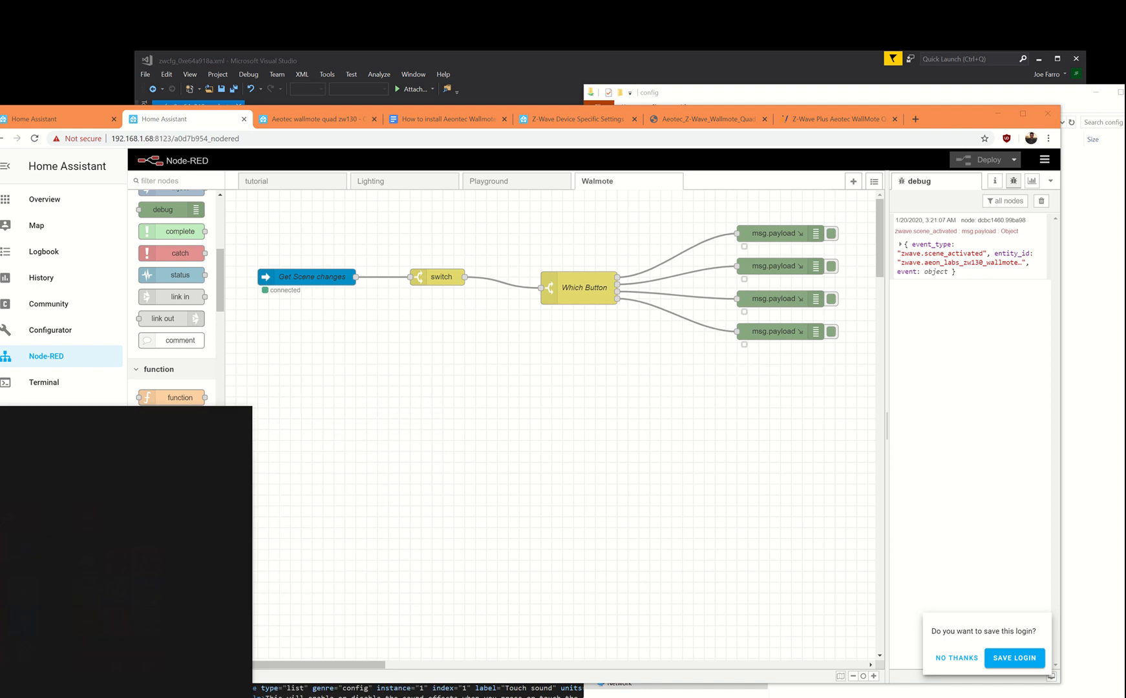
{"action": "left_click", "coordinate": [2, 514]}
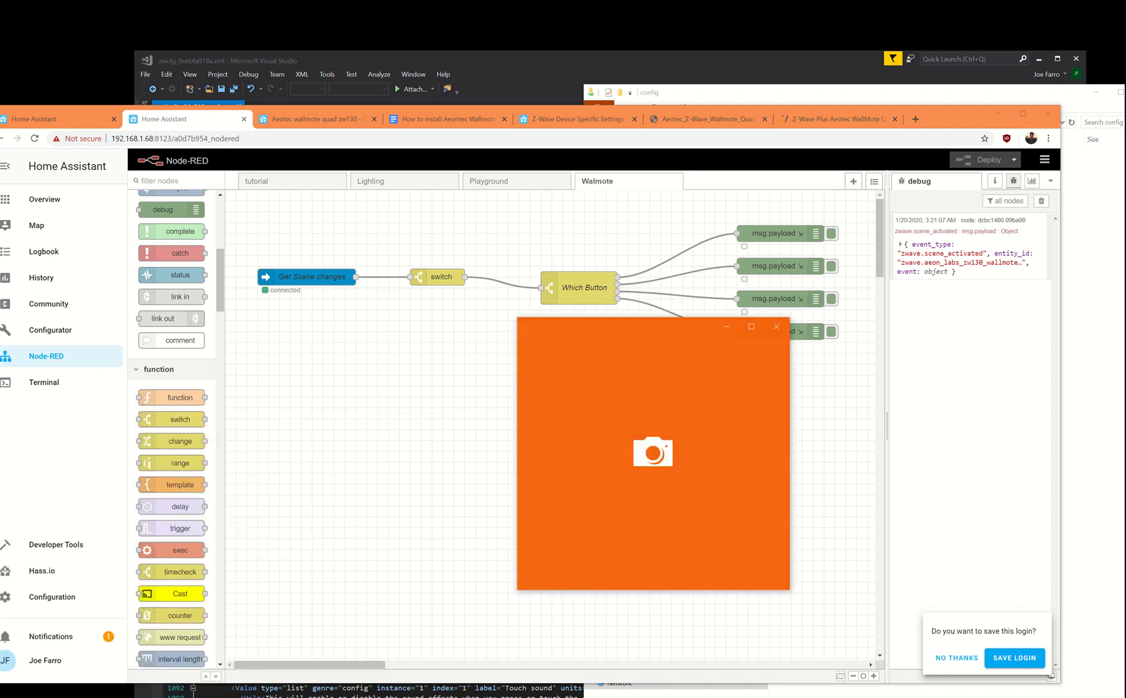
{"action": "left_click_drag", "start_coordinate": [631, 331], "coordinate": [596, 368]}
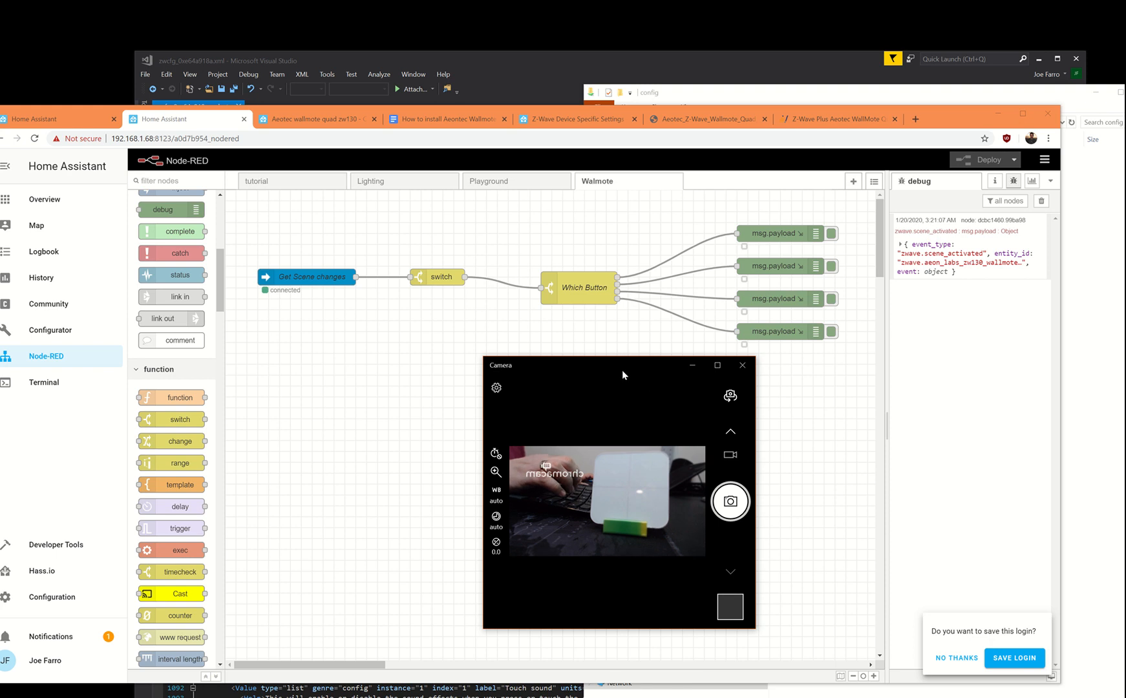
{"action": "left_click_drag", "start_coordinate": [622, 374], "coordinate": [585, 381]}
Step: Clear the debug output, capture a WallMote press with Camera shown, and expand the message's payload and event object
{"action": "left_click", "coordinate": [1039, 201]}
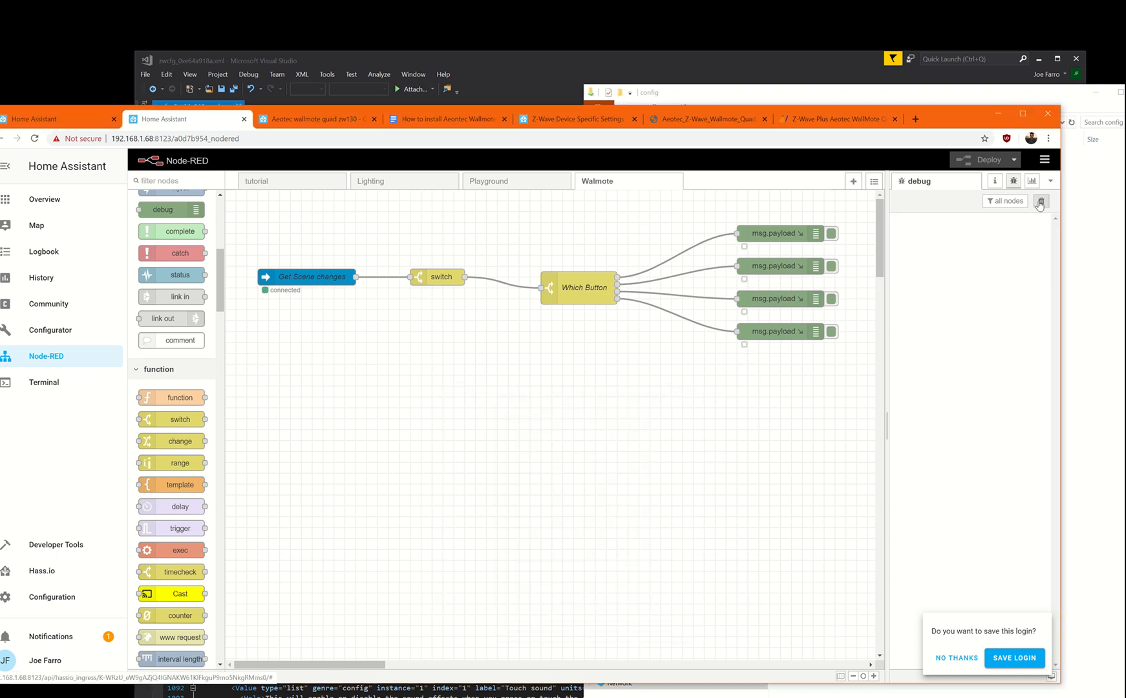
{"action": "key", "text": "alt+Tab"}
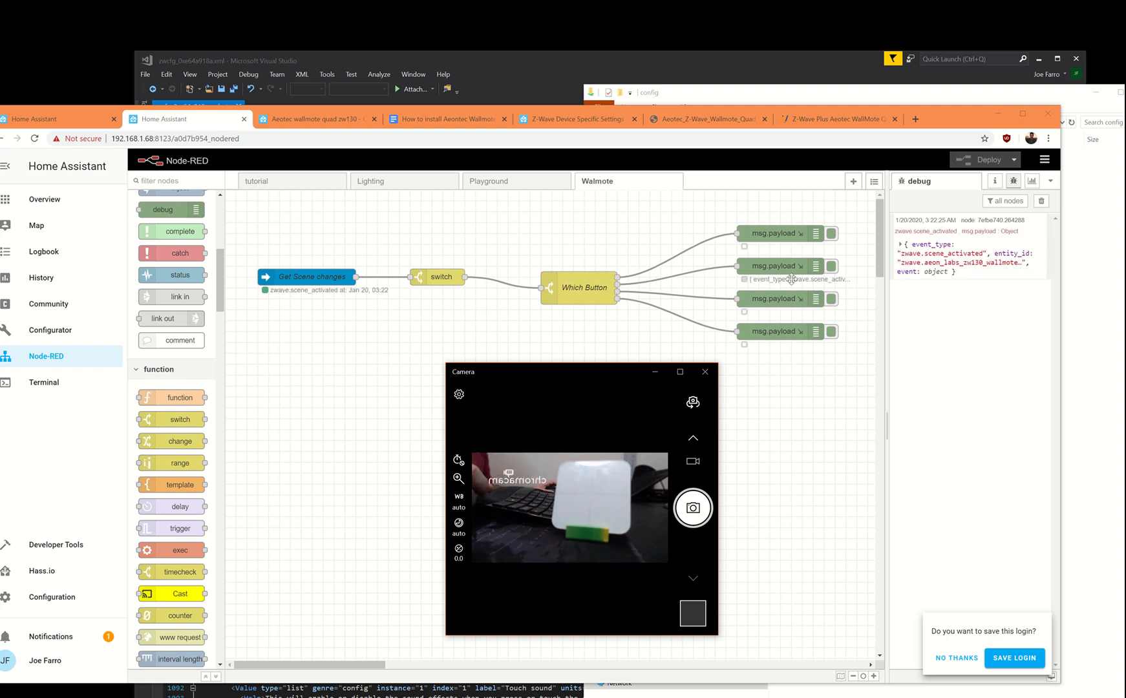
{"action": "left_click", "coordinate": [907, 245]}
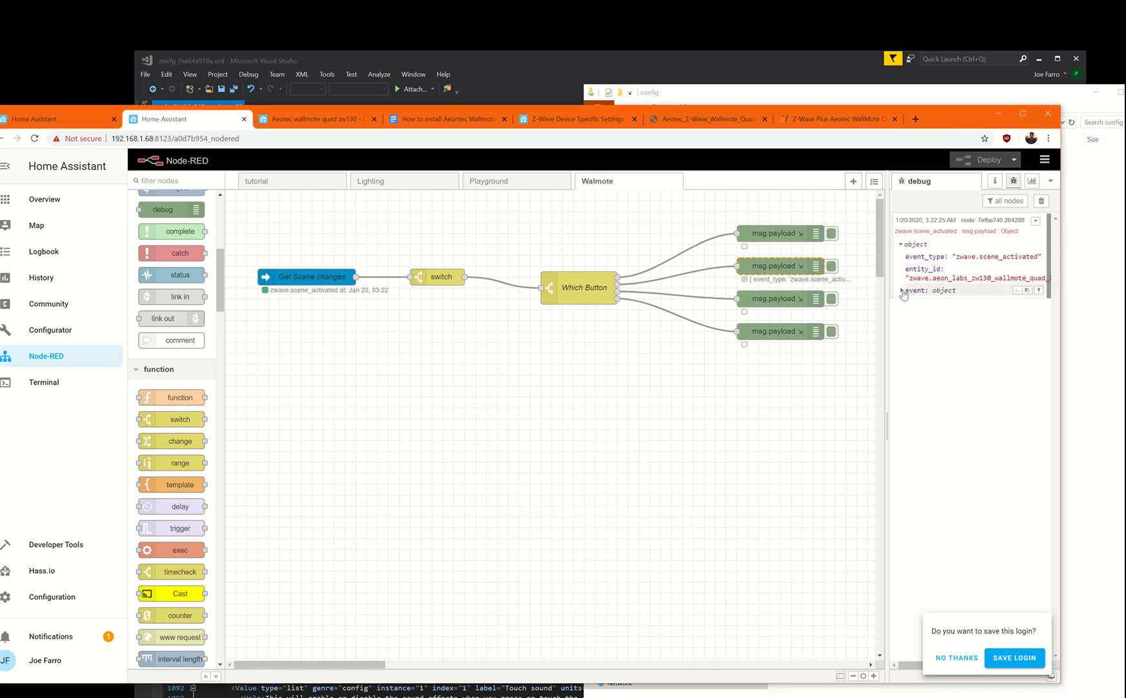
{"action": "left_click", "coordinate": [903, 291]}
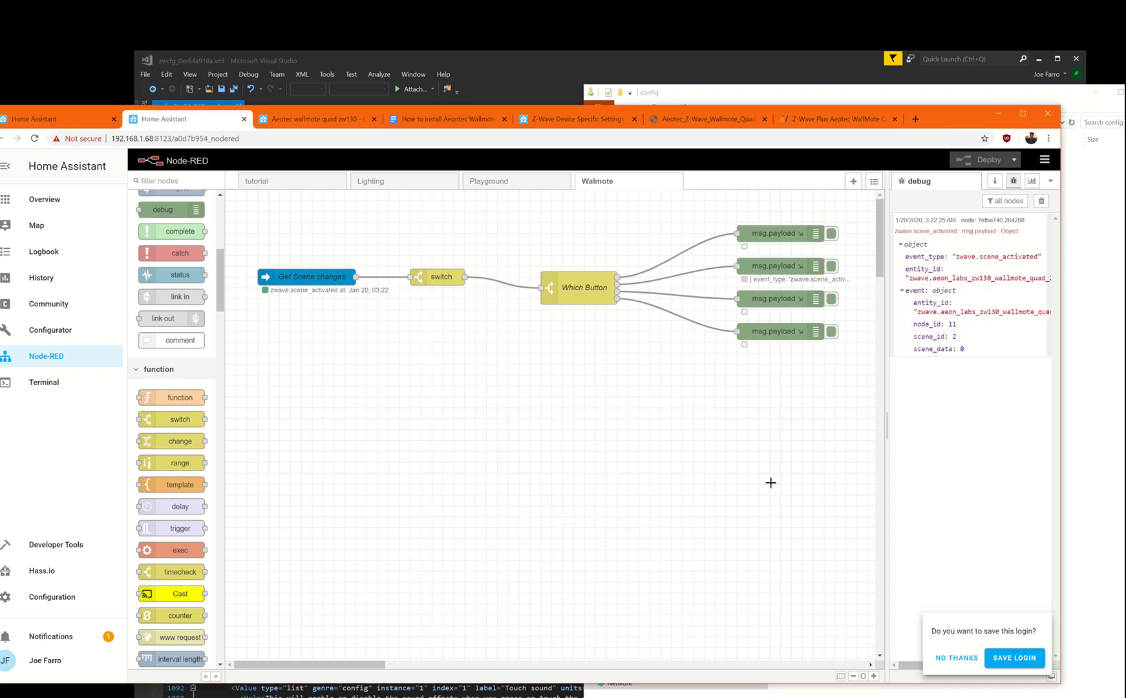
Step: Show Camera again while pressing the remaining WallMote buttons, check the four debug nodes, close Camera, and clear the debug output
{"action": "key", "text": "alt+Tab"}
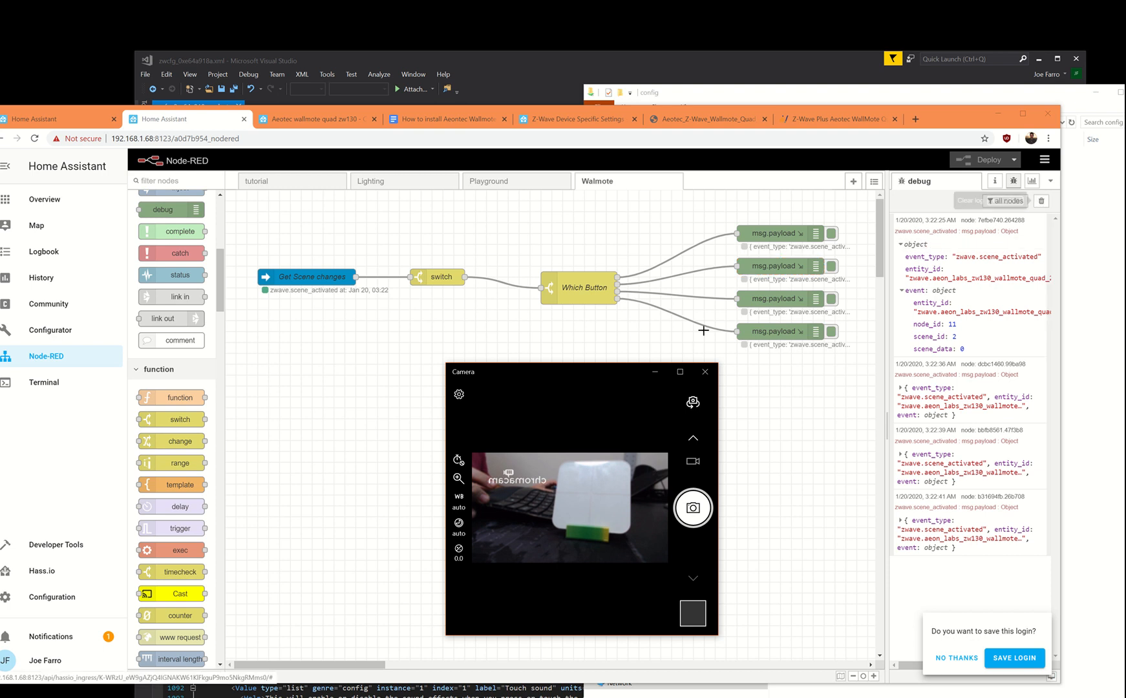
{"action": "left_click", "coordinate": [697, 372]}
{"action": "left_click", "coordinate": [1041, 200]}
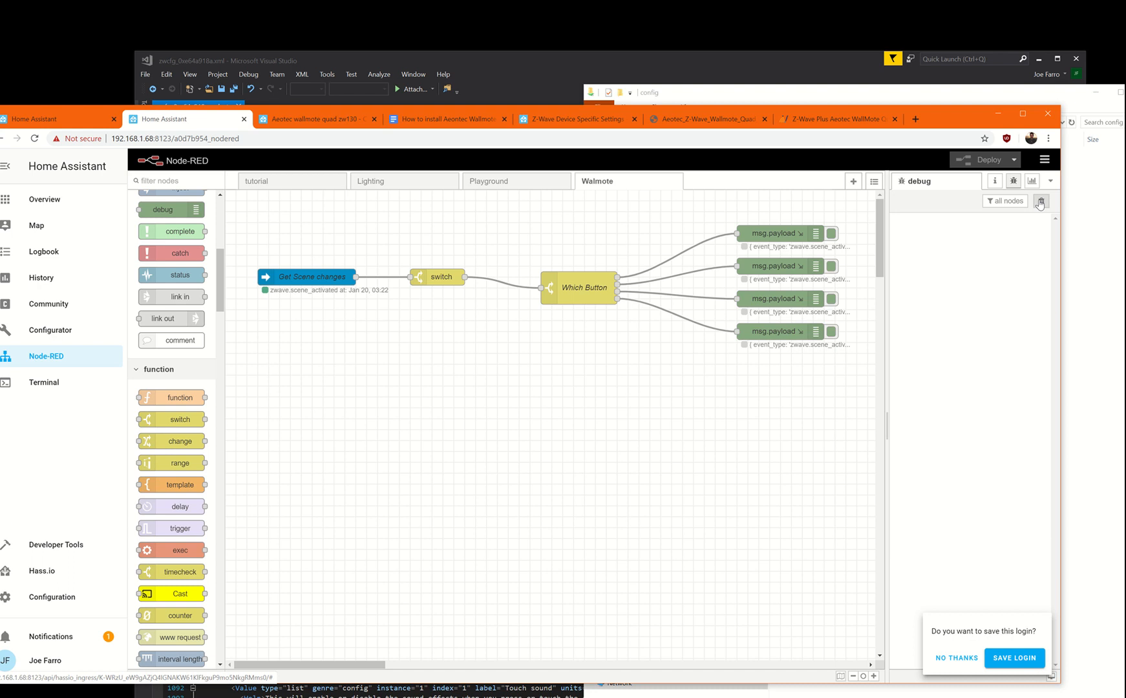
Step: Delete all four msg.payload debug nodes connected to Which Button
{"action": "left_click", "coordinate": [800, 235]}
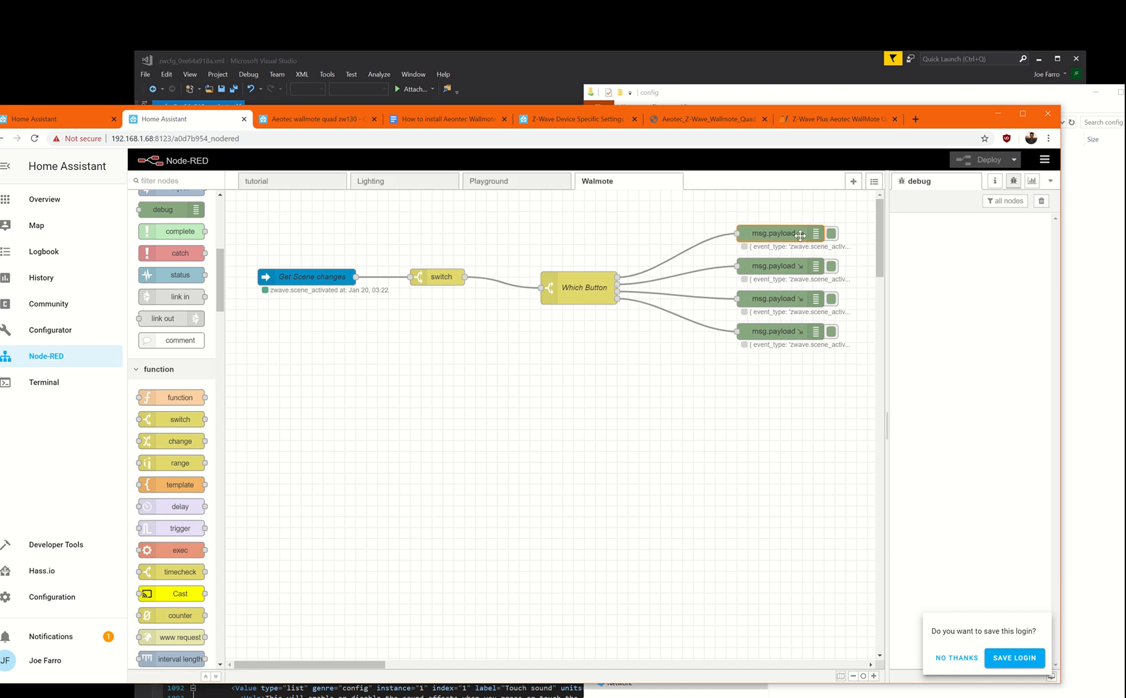
{"action": "key", "text": "Delete"}
{"action": "left_click", "coordinate": [790, 267]}
{"action": "key", "text": "Delete"}
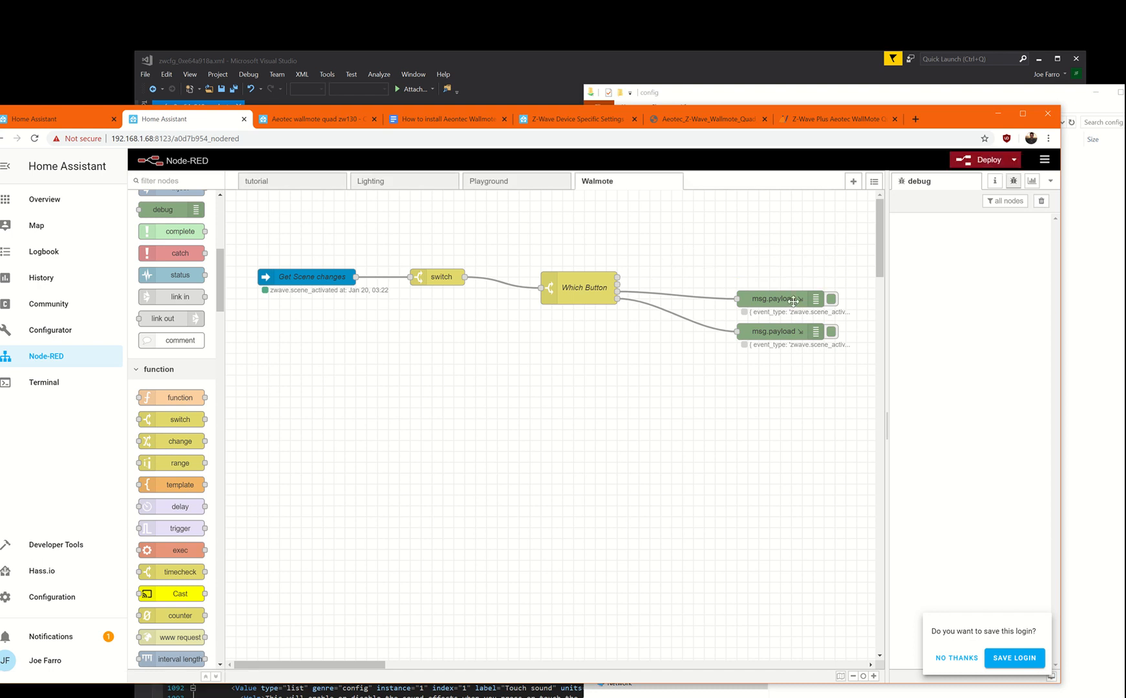
{"action": "left_click", "coordinate": [793, 300]}
{"action": "key", "text": "Delete"}
{"action": "left_click", "coordinate": [790, 332]}
{"action": "key", "text": "Delete"}
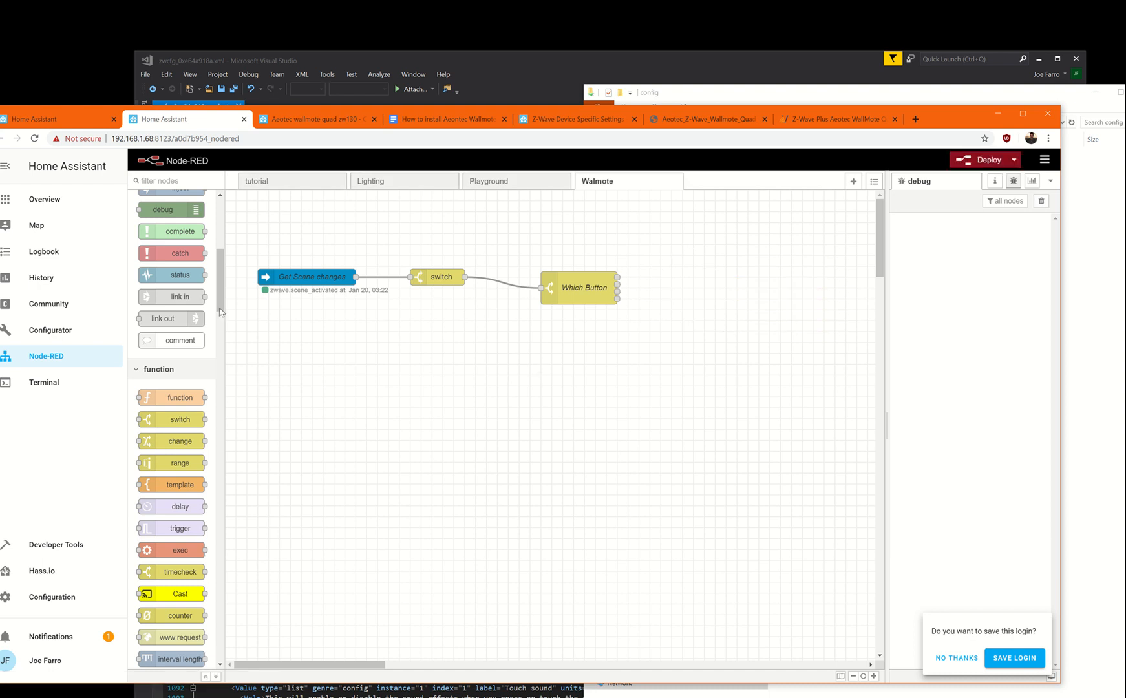
Step: Add a call service node to the right of Which Button and wire it to that node's first output
{"action": "scroll", "coordinate": [191, 267], "scroll_direction": "up", "scroll_amount": 5}
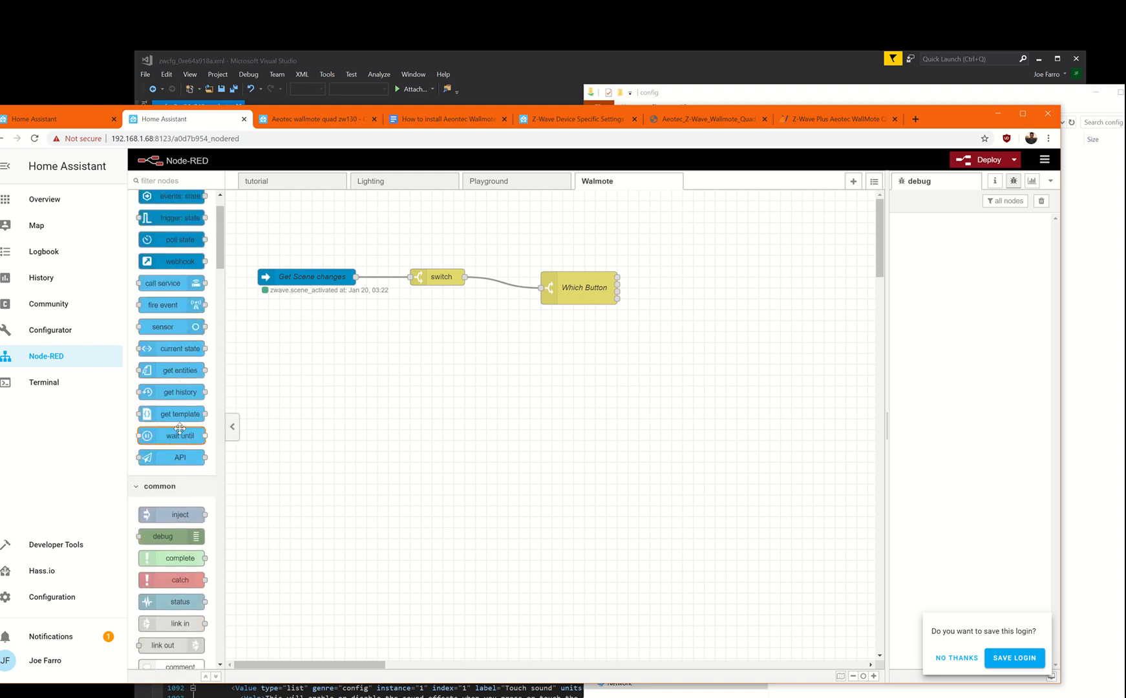
{"action": "left_click_drag", "start_coordinate": [172, 283], "coordinate": [446, 286]}
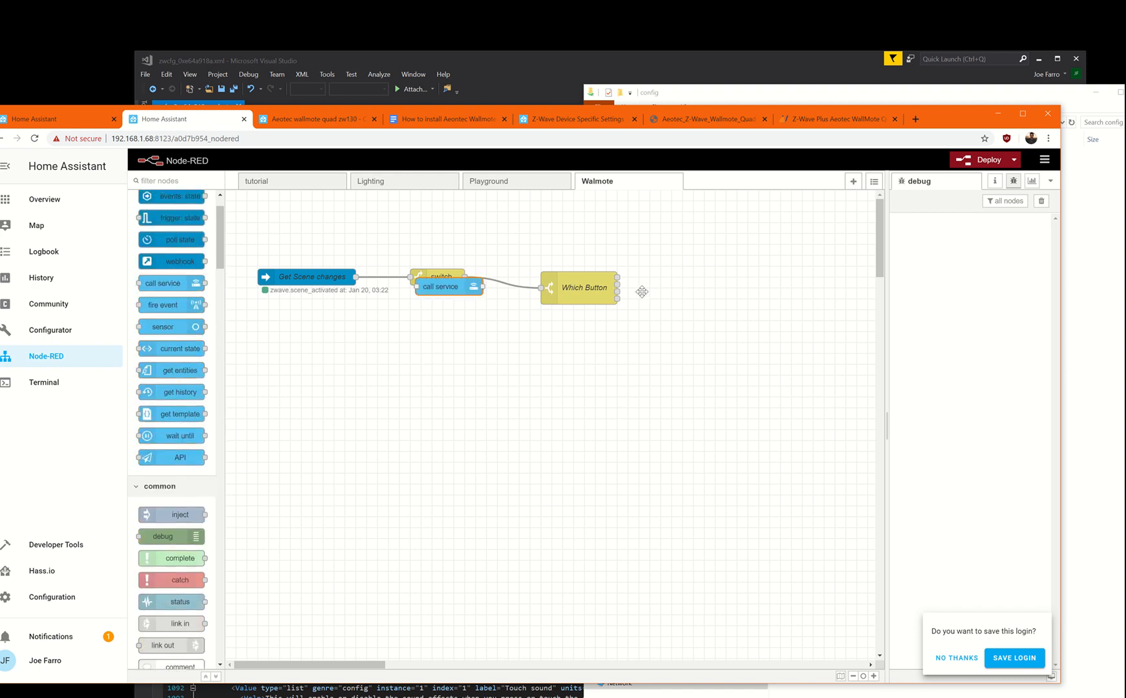
{"action": "left_click_drag", "start_coordinate": [642, 292], "coordinate": [727, 277]}
{"action": "left_click_drag", "start_coordinate": [617, 277], "coordinate": [702, 274]}
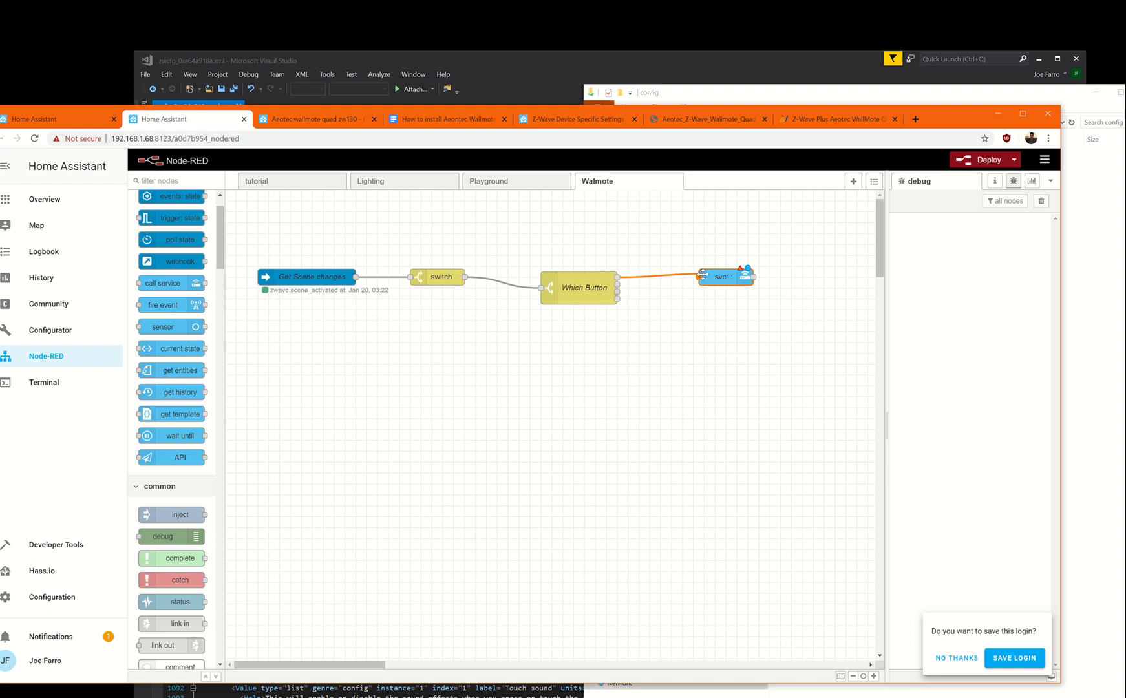
Step: Configure the call service node with domain light, service toggle and entity light.bulbmakerbackleft, and deploy the flow
{"action": "double_click", "coordinate": [723, 278]}
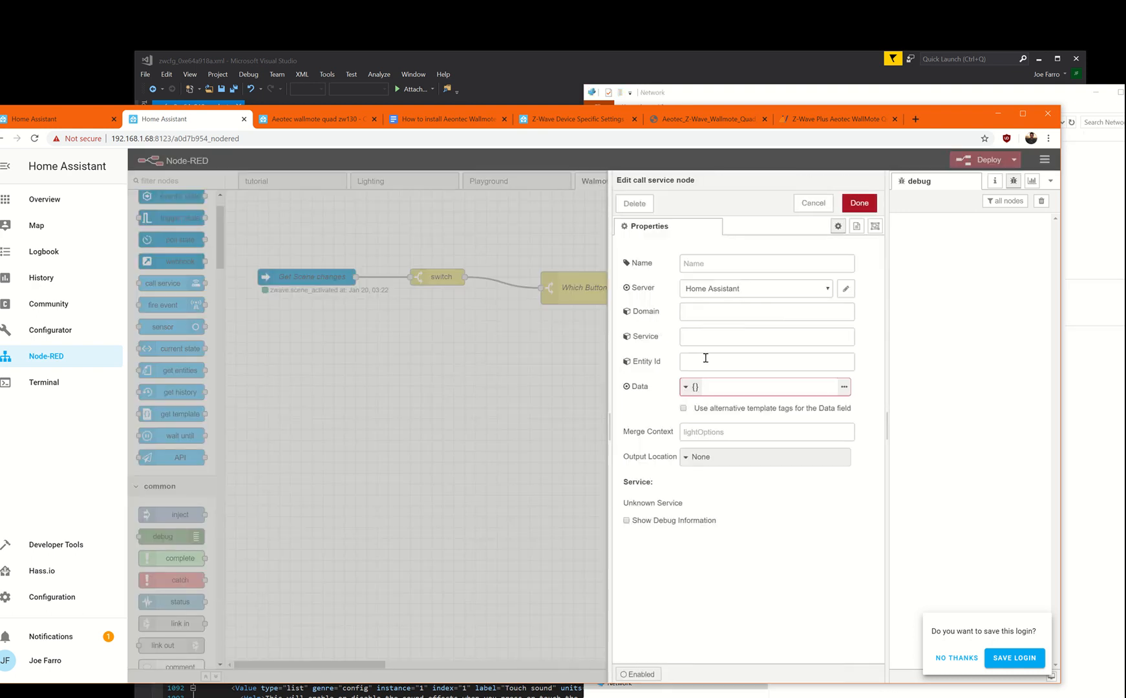
{"action": "left_click", "coordinate": [705, 357]}
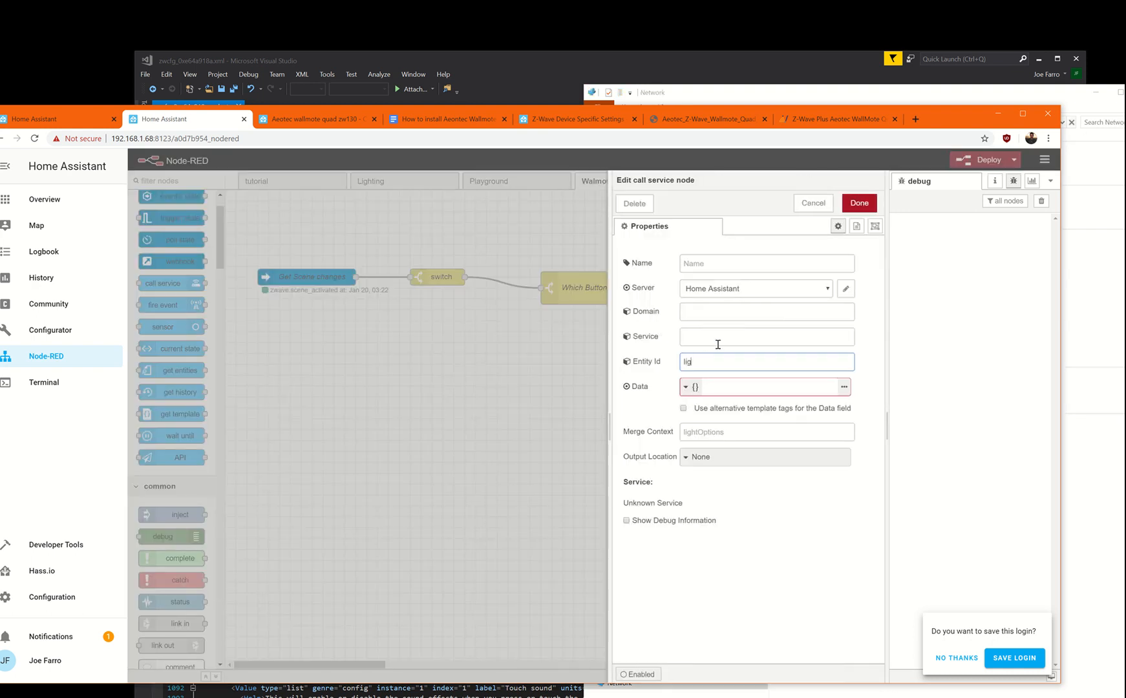
{"action": "type", "text": "light."}
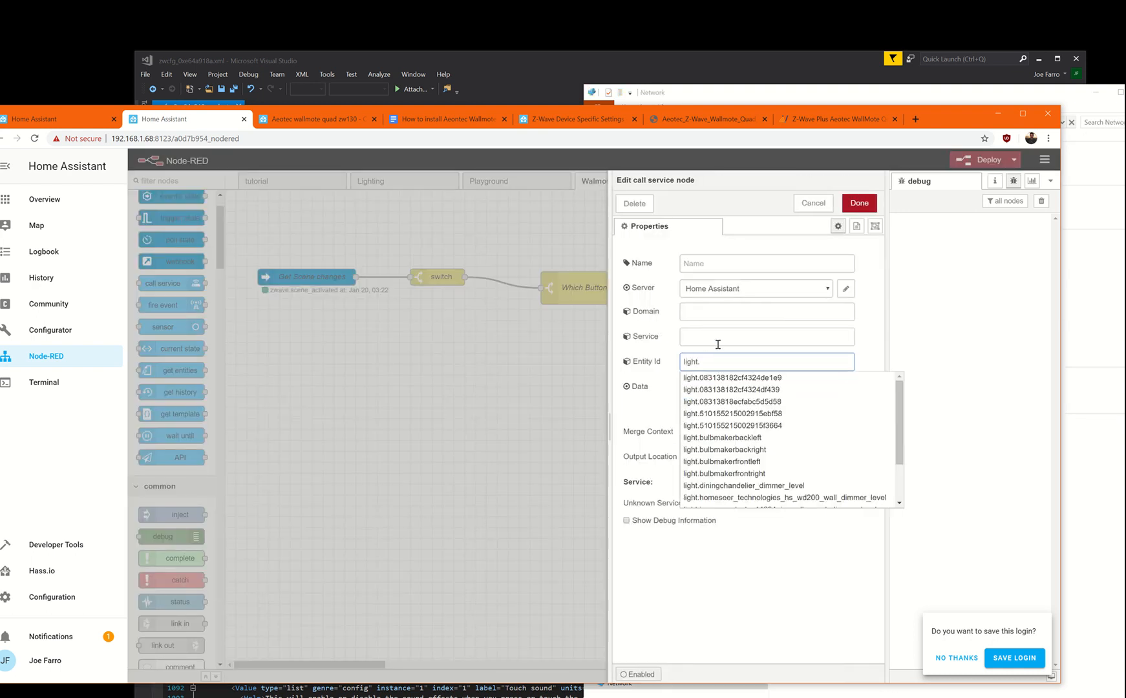
{"action": "left_click", "coordinate": [765, 435]}
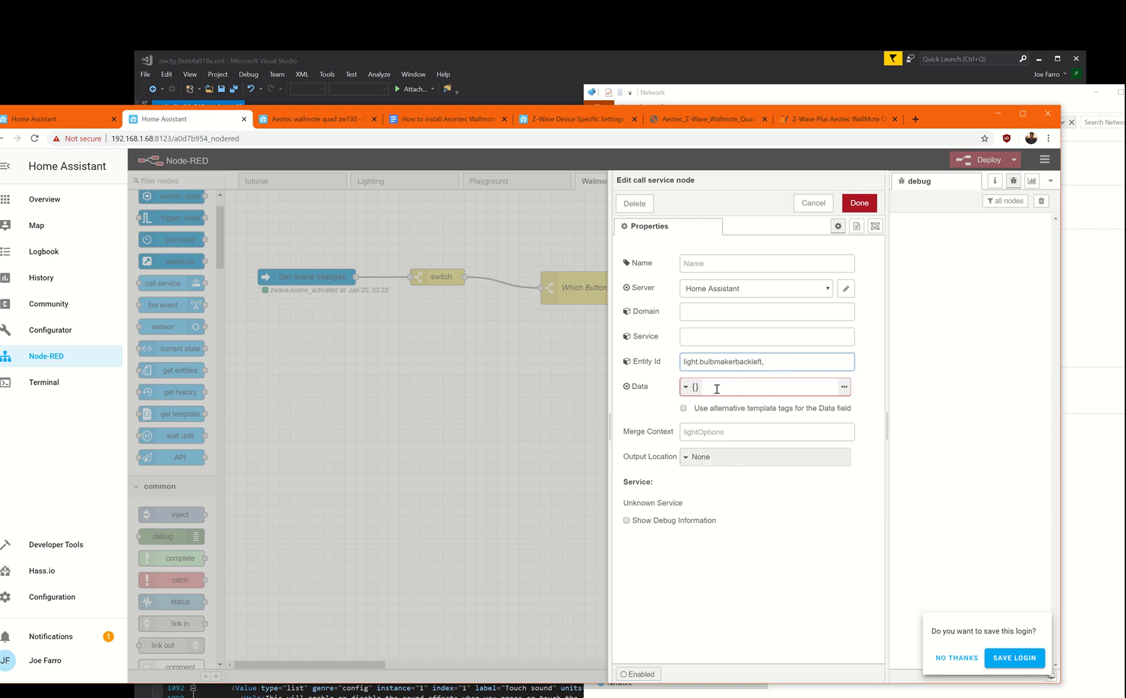
{"action": "left_click", "coordinate": [698, 313]}
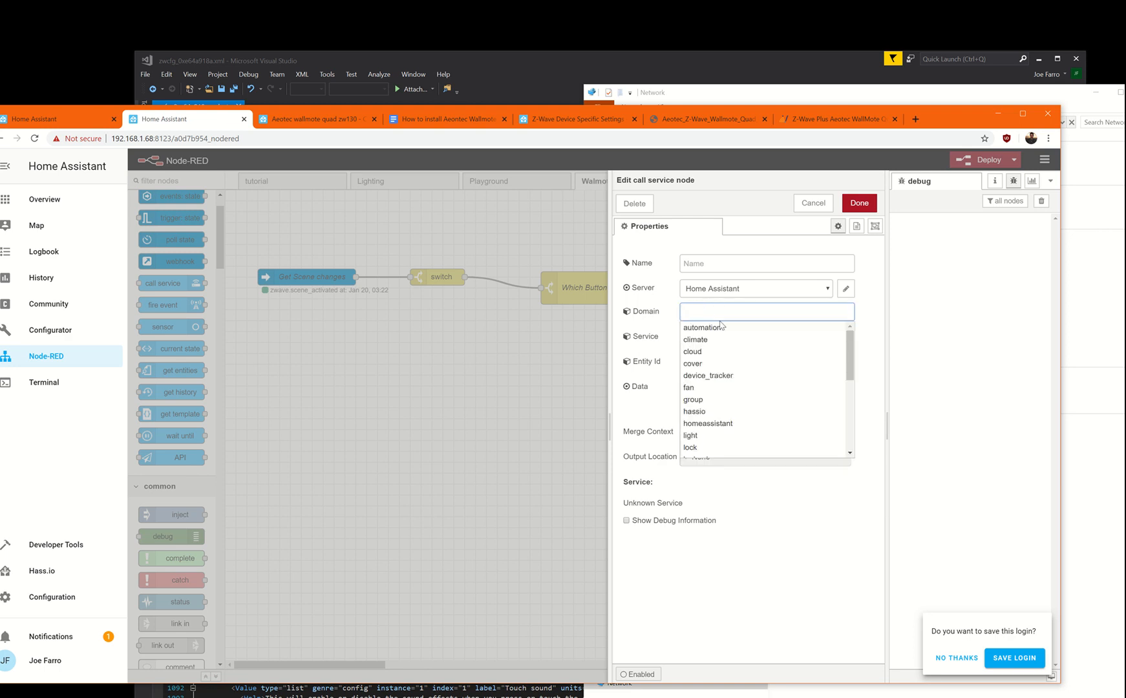
{"action": "left_click", "coordinate": [716, 435]}
{"action": "left_click", "coordinate": [718, 337]}
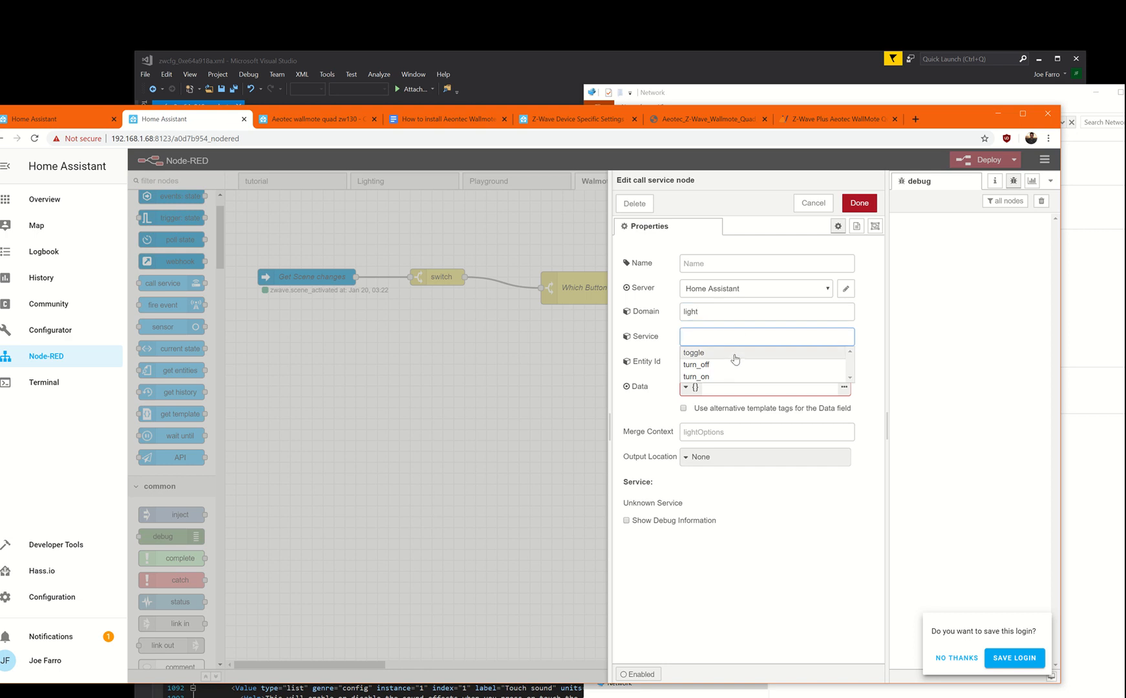
{"action": "left_click", "coordinate": [735, 353]}
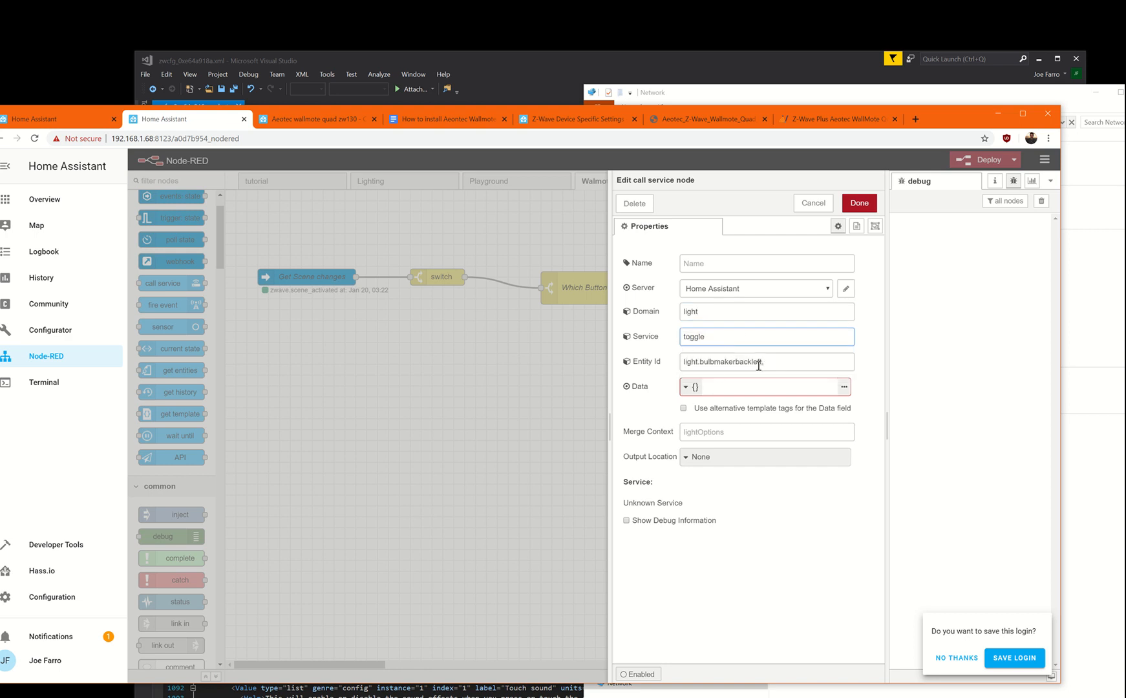
{"action": "left_click", "coordinate": [859, 204]}
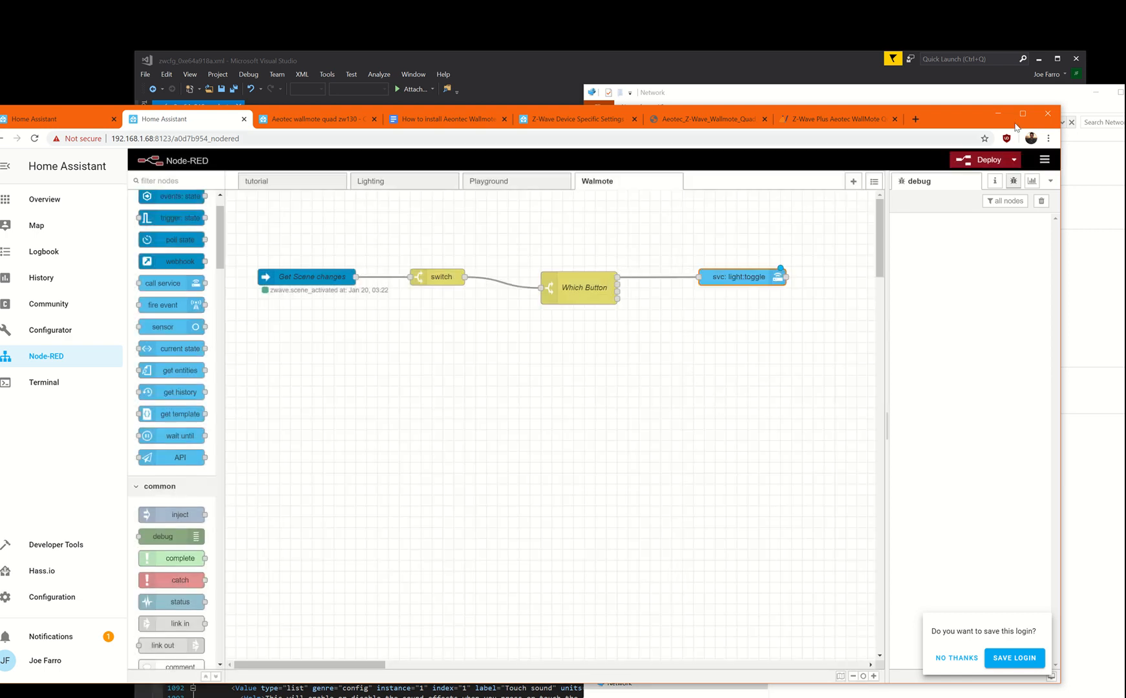
{"action": "left_click", "coordinate": [977, 162]}
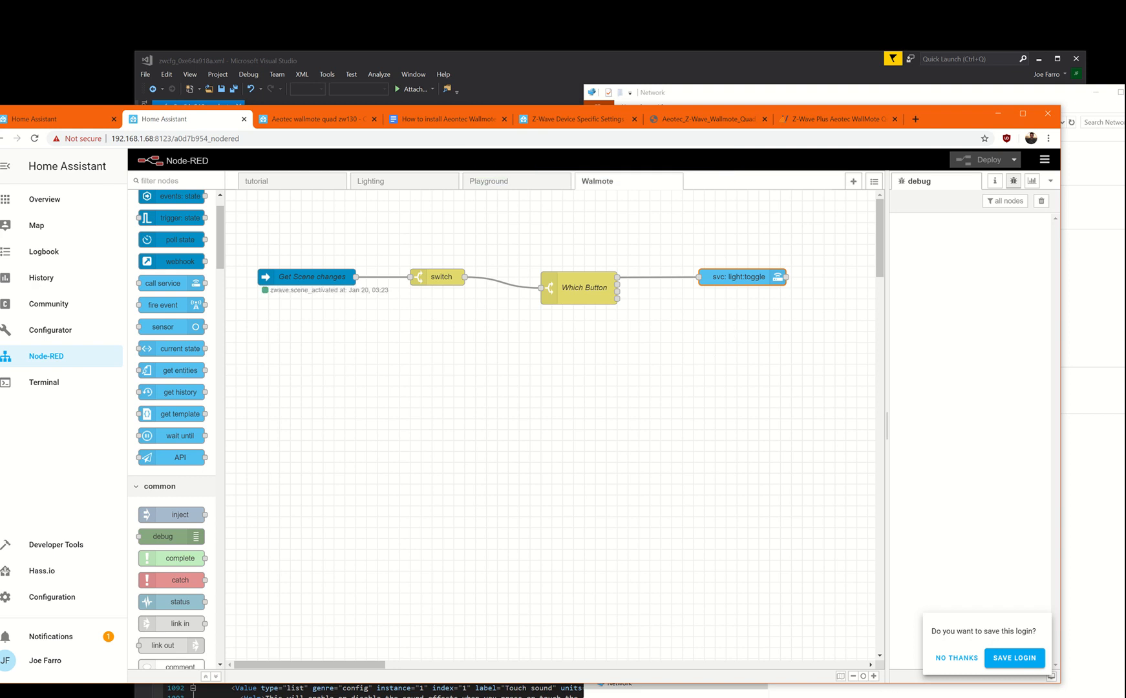
Step: Open Camera and review the light toggle node's service and entity settings in Node-RED
{"action": "key", "text": "super"}
{"action": "type", "text": "cam"}
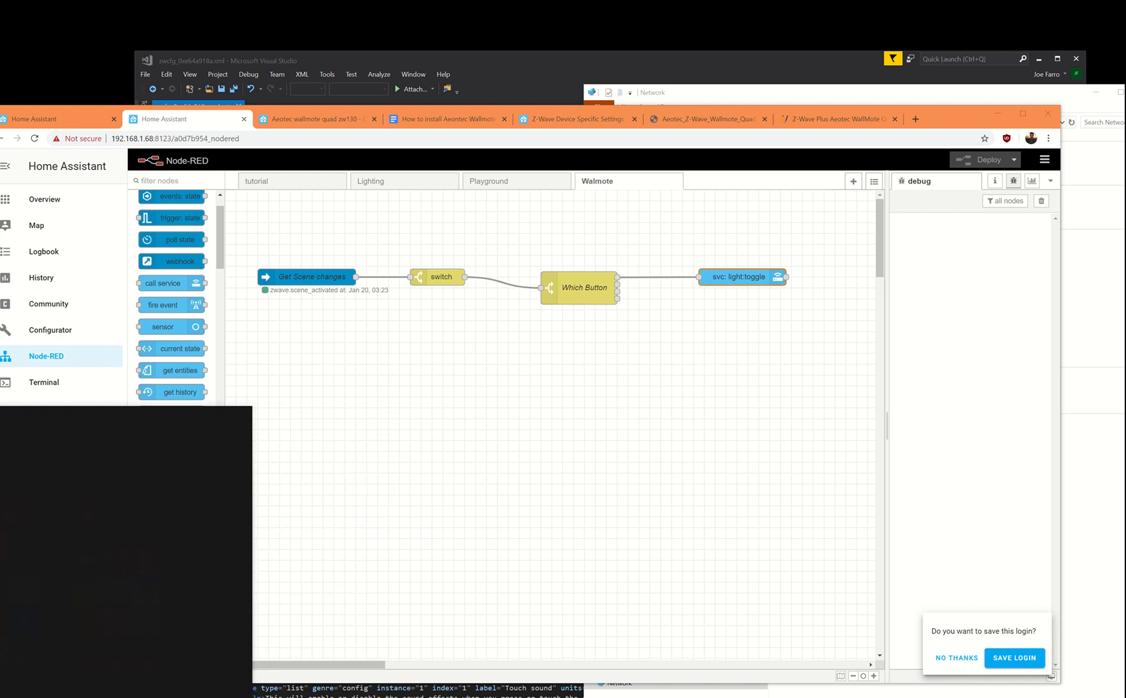
{"action": "key", "text": "Return"}
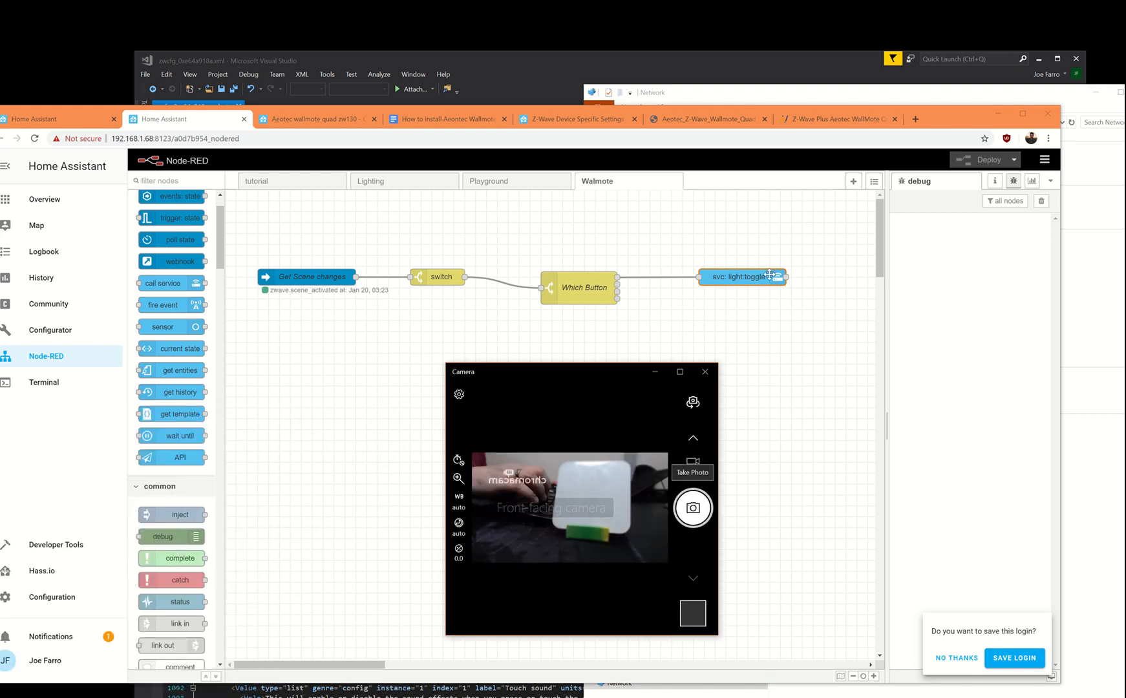
{"action": "double_click", "coordinate": [737, 277]}
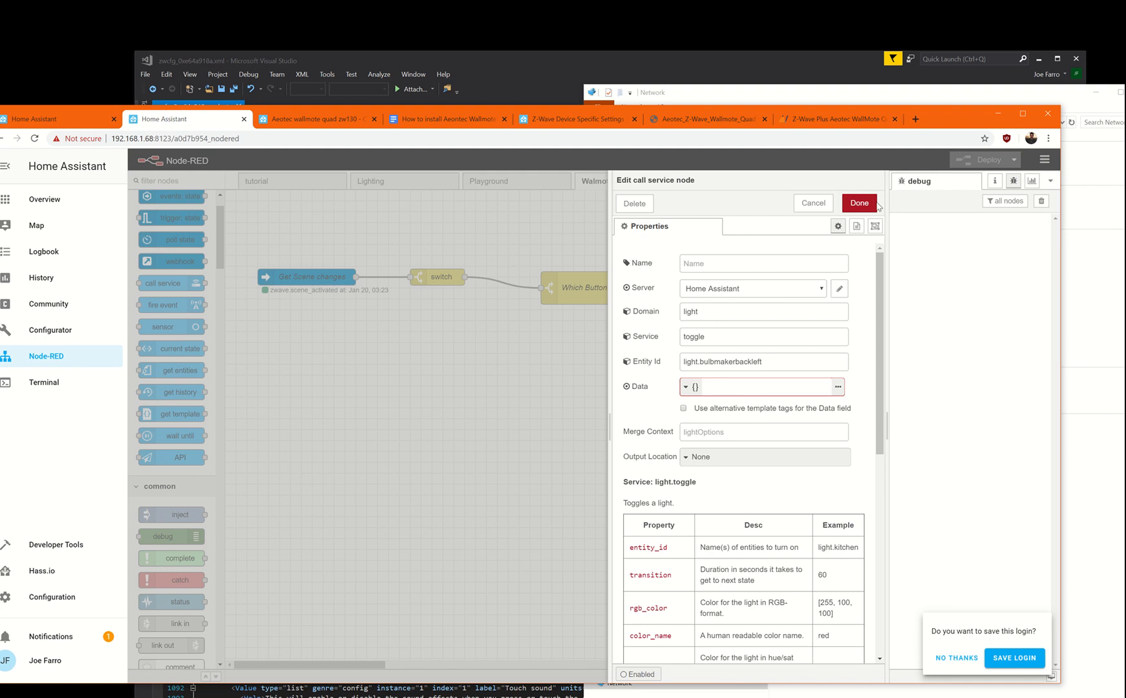
{"action": "left_click", "coordinate": [872, 204]}
Step: Add a msg.payload debug node wired after the light toggle node, deploy the flow, and show Camera to test the WallMote buttons
{"action": "left_click_drag", "start_coordinate": [167, 537], "coordinate": [679, 395]}
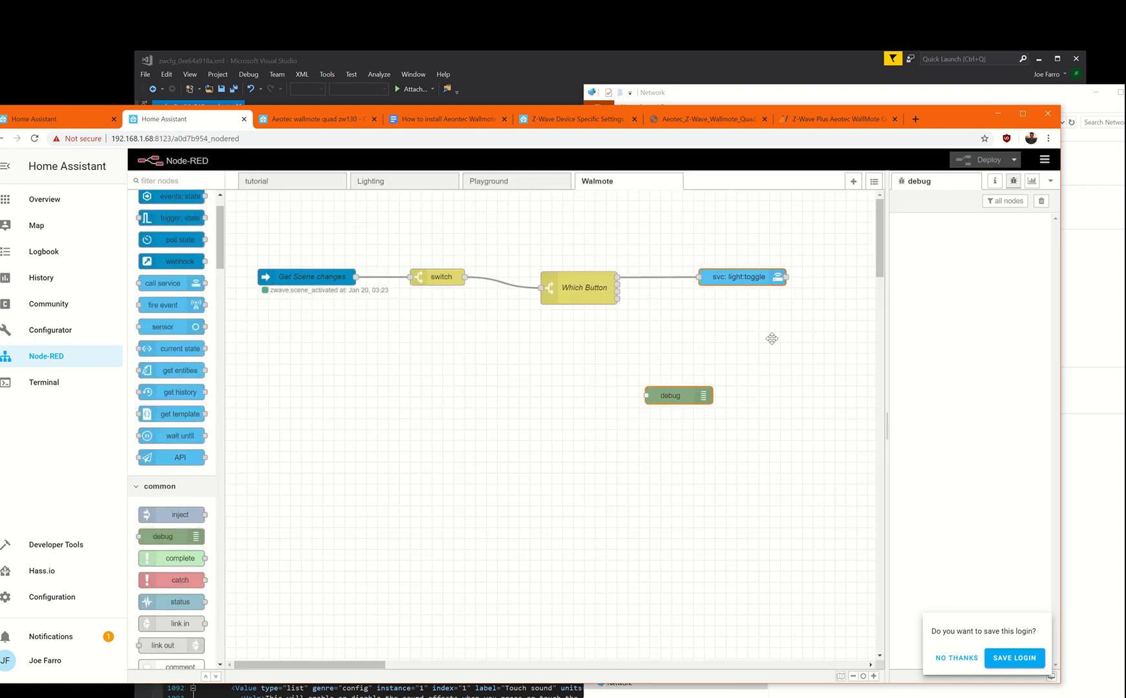
{"action": "left_click_drag", "start_coordinate": [772, 339], "coordinate": [834, 276]}
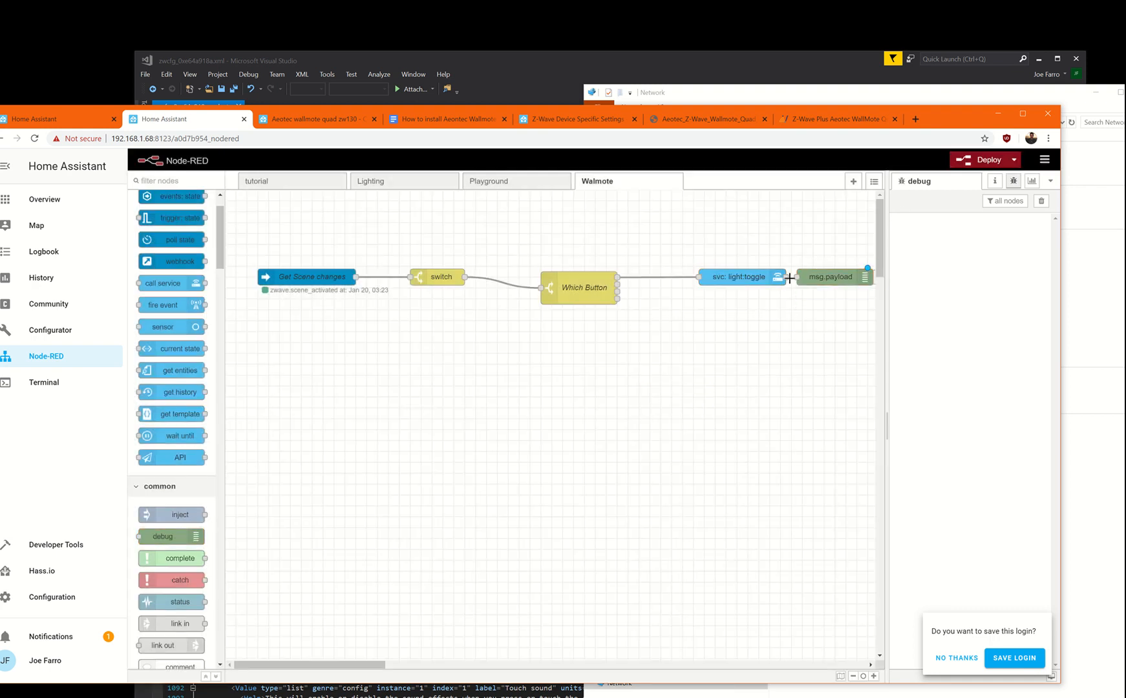
{"action": "double_click", "coordinate": [813, 277]}
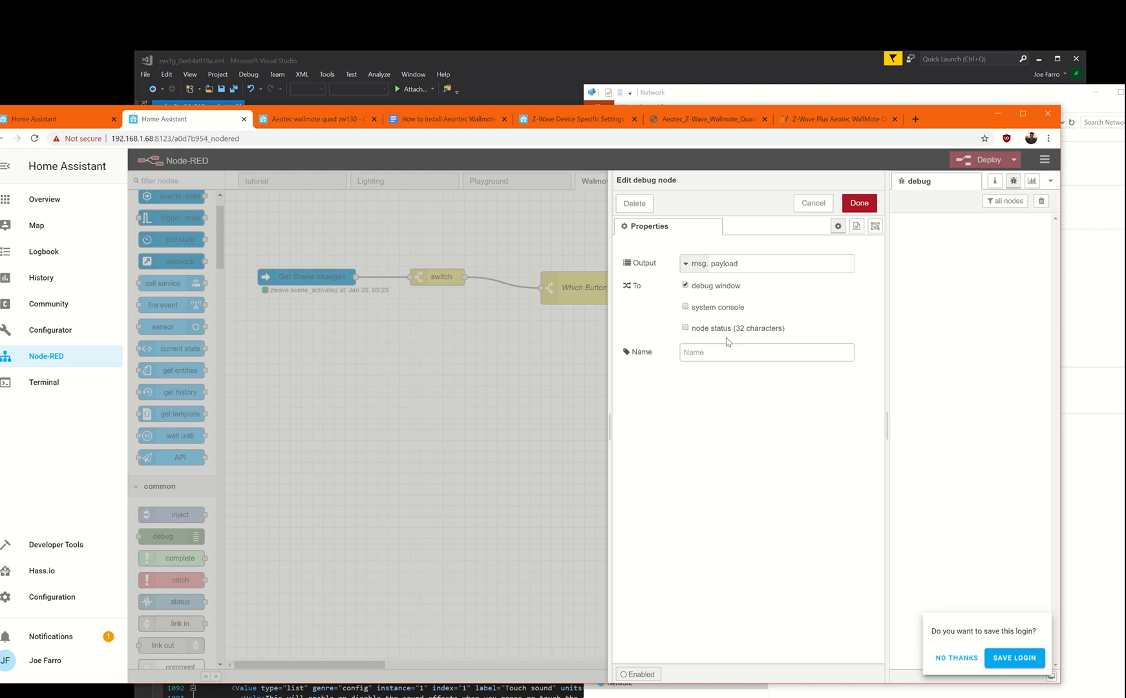
{"action": "left_click", "coordinate": [858, 204]}
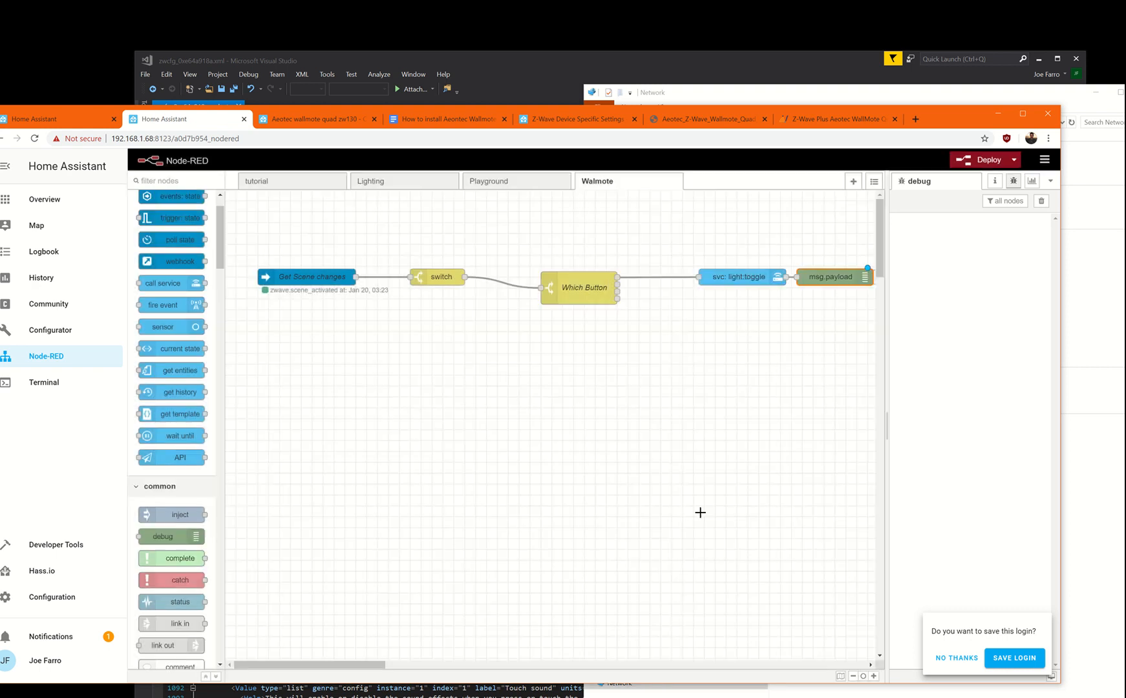
{"action": "left_click_drag", "start_coordinate": [753, 280], "coordinate": [714, 284]}
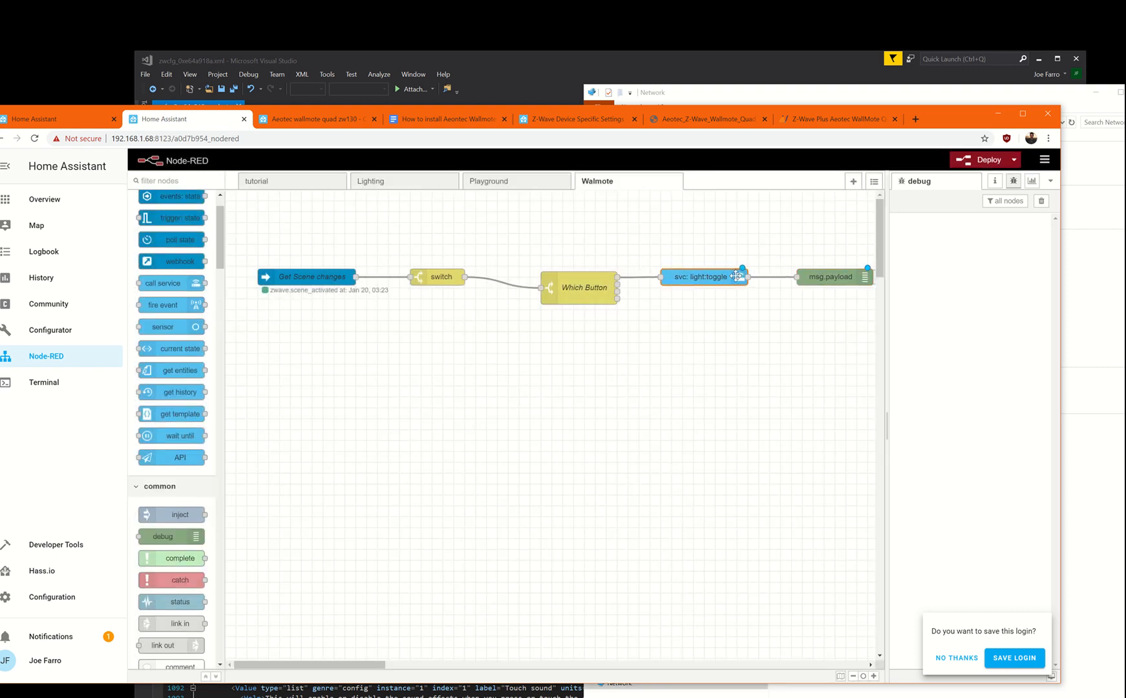
{"action": "left_click", "coordinate": [983, 160]}
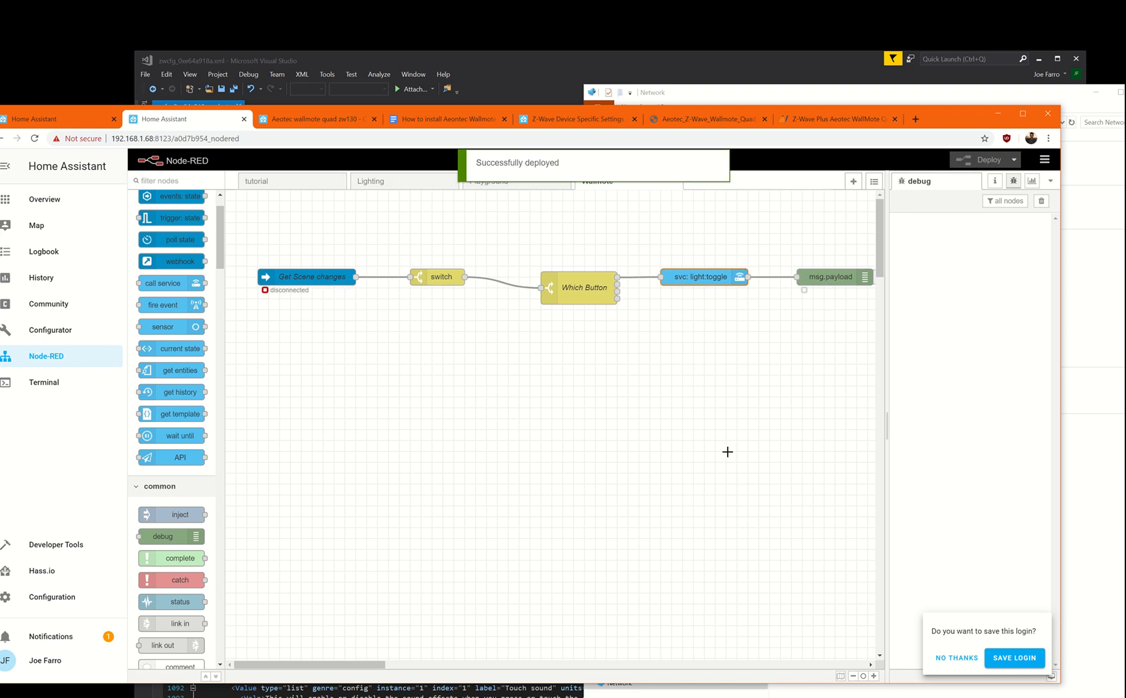
{"action": "left_click", "coordinate": [790, 697]}
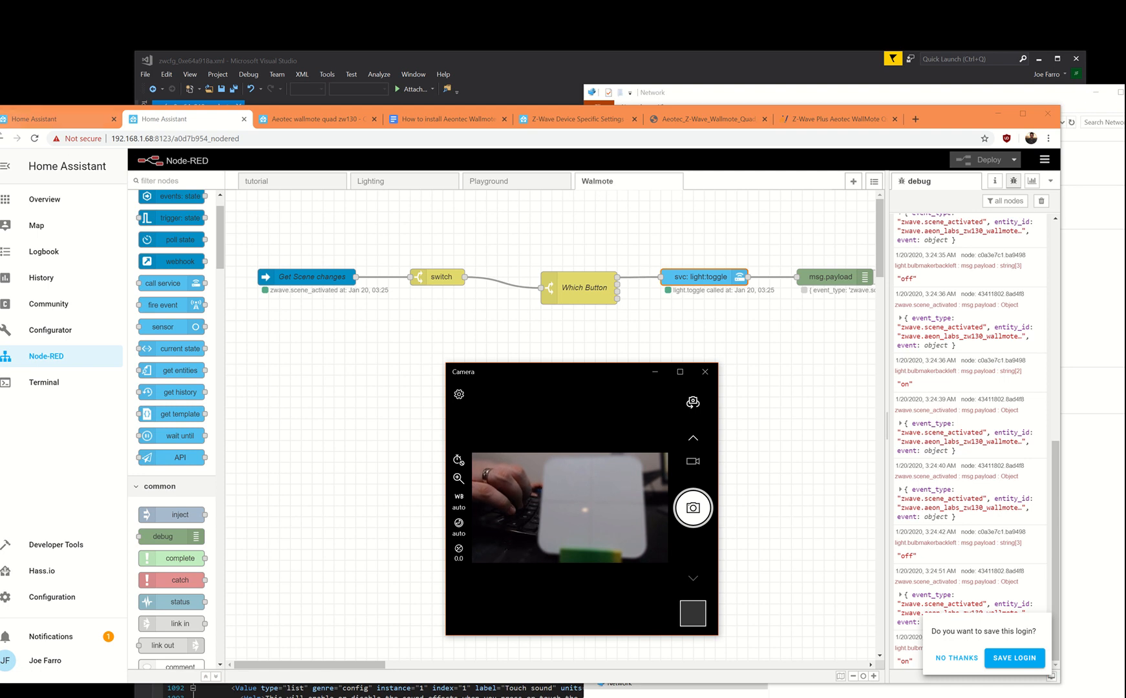
Step: Examine the recent replies in the Aeotec wallmote quad zw130 forum thread about editing zwcfg and waking the device
{"action": "left_click", "coordinate": [352, 123]}
{"action": "left_click", "coordinate": [352, 123]}
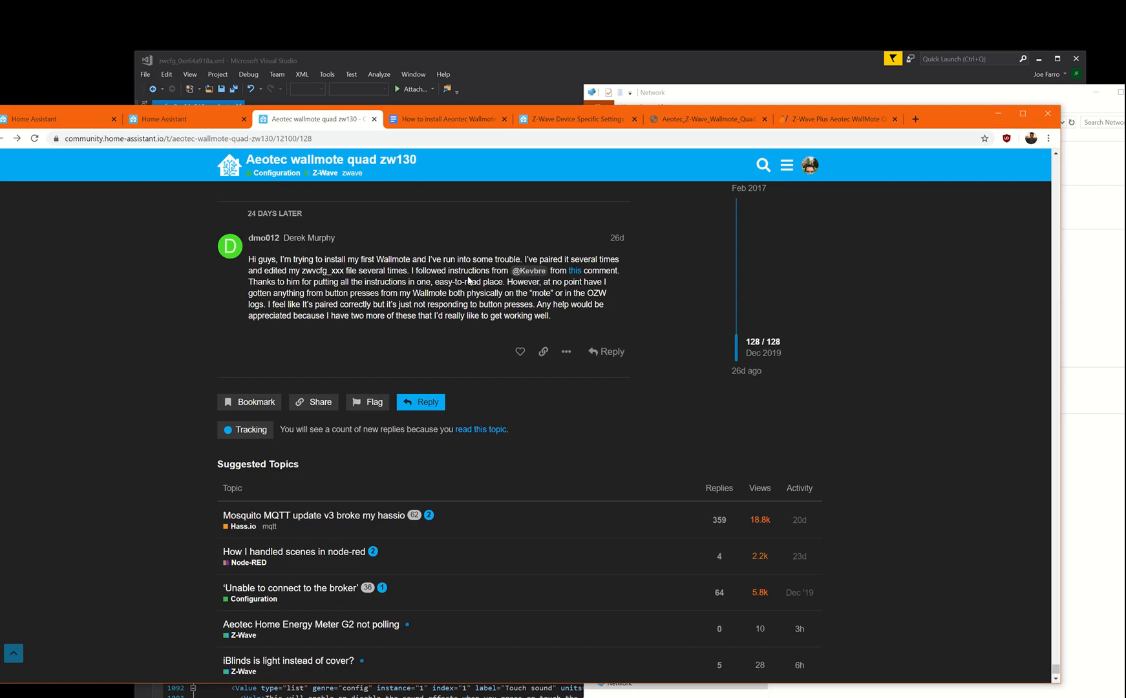
{"action": "scroll", "coordinate": [506, 326], "scroll_direction": "up", "scroll_amount": 2}
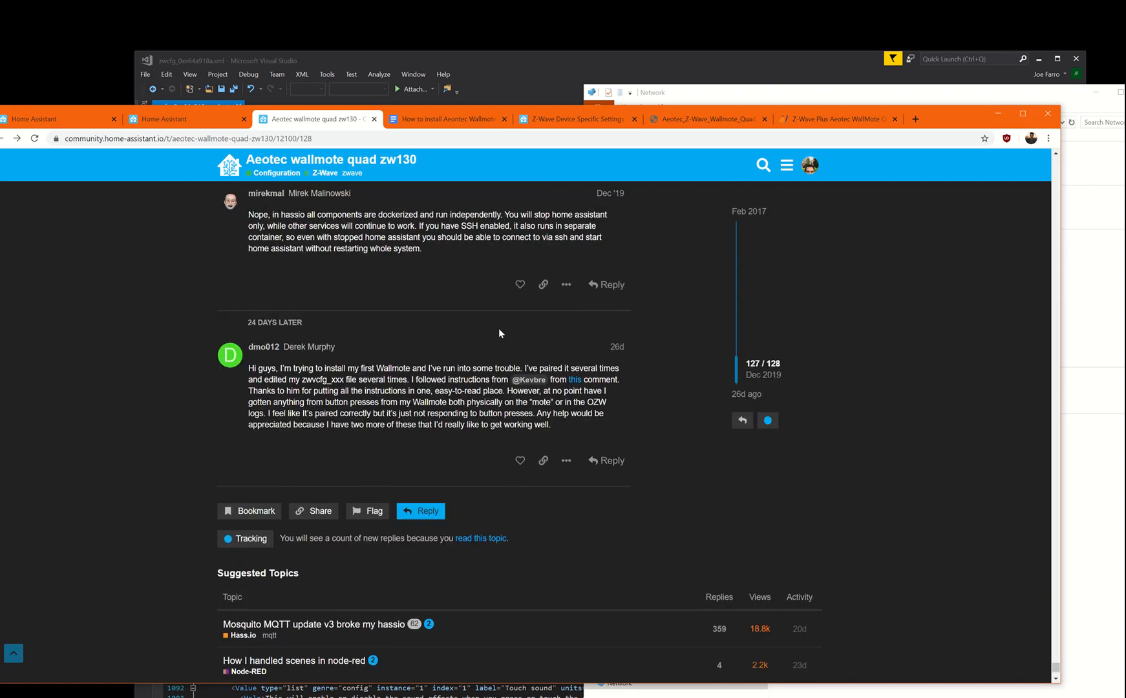
{"action": "scroll", "coordinate": [500, 333], "scroll_direction": "down", "scroll_amount": 1}
{"action": "scroll", "coordinate": [499, 333], "scroll_direction": "up", "scroll_amount": 4}
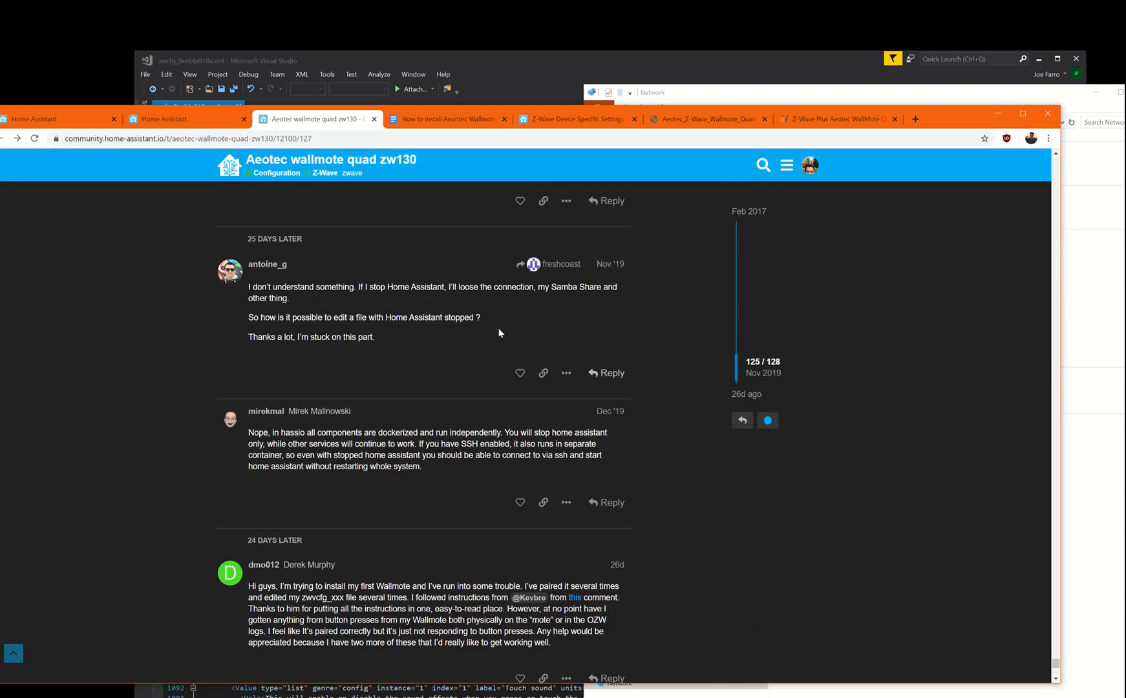
{"action": "scroll", "coordinate": [499, 333], "scroll_direction": "up", "scroll_amount": 7}
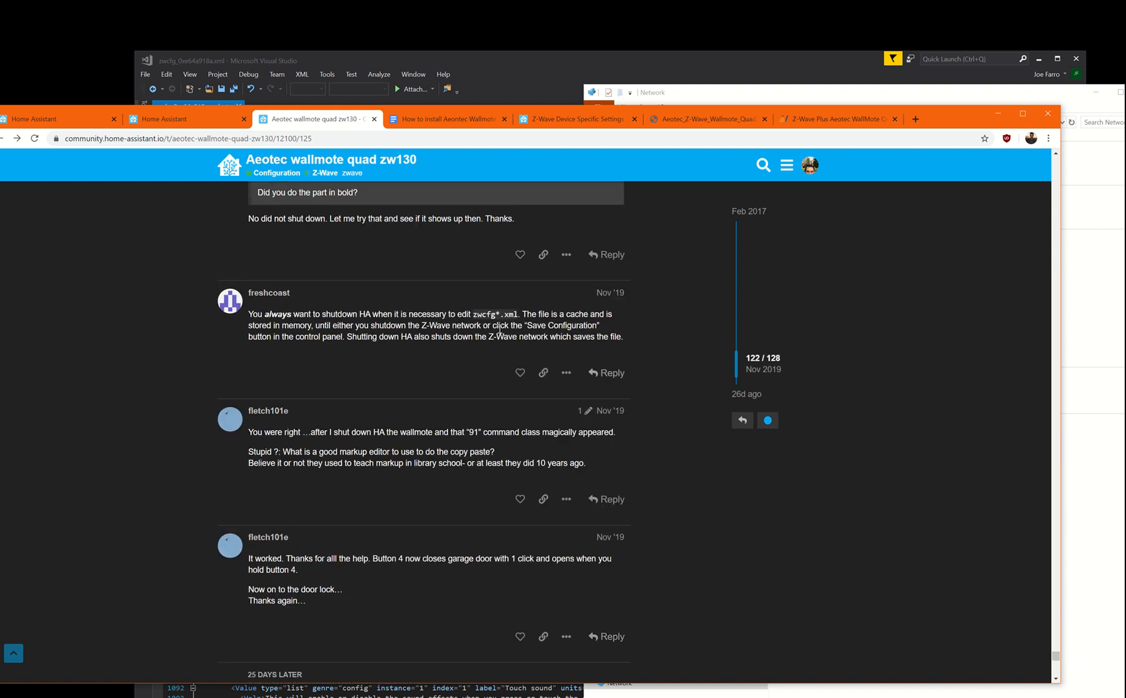
{"action": "scroll", "coordinate": [499, 333], "scroll_direction": "up", "scroll_amount": 4}
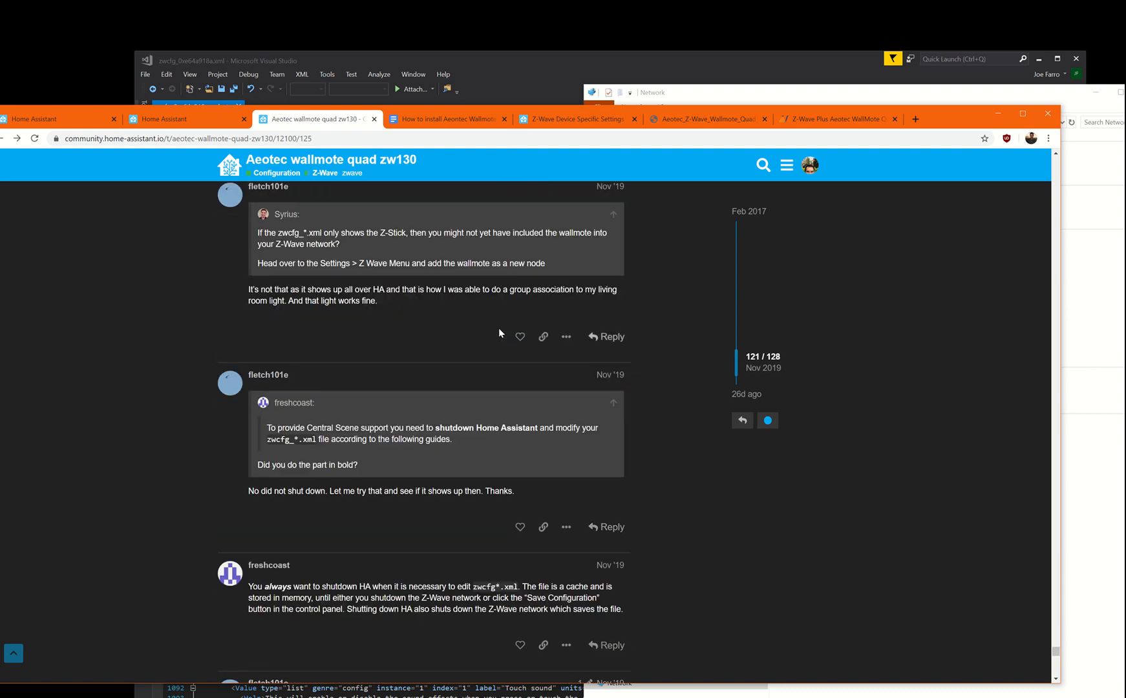
{"action": "scroll", "coordinate": [499, 333], "scroll_direction": "up", "scroll_amount": 3}
{"action": "scroll", "coordinate": [500, 331], "scroll_direction": "up", "scroll_amount": 5}
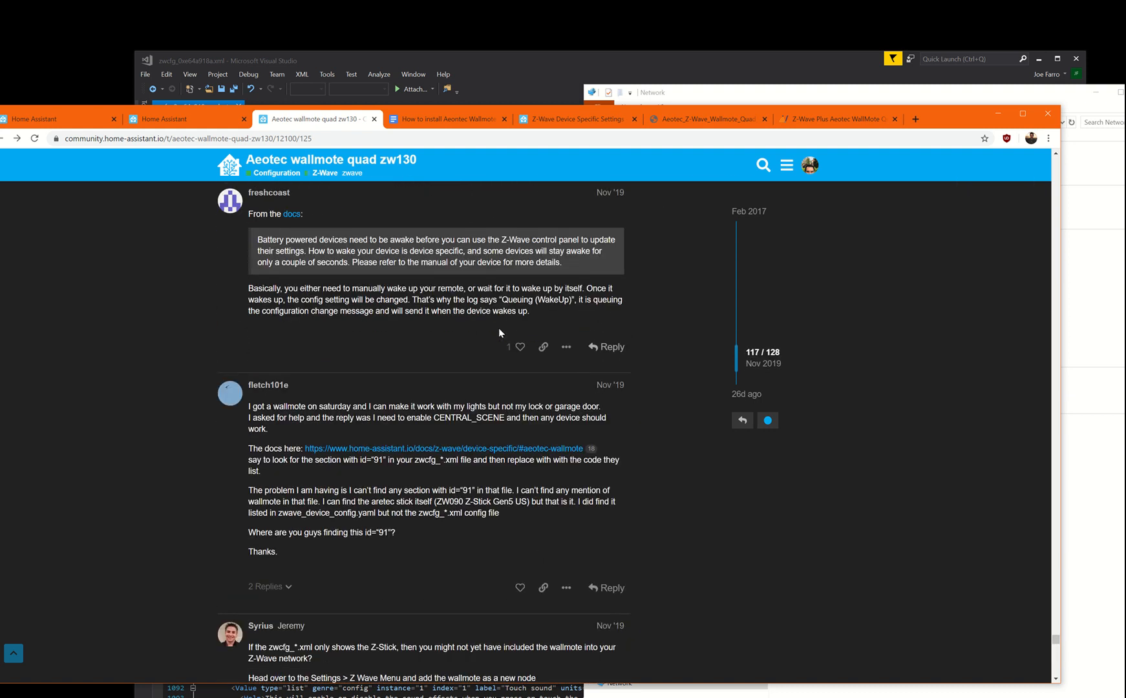
{"action": "scroll", "coordinate": [428, 301], "scroll_direction": "up", "scroll_amount": 2}
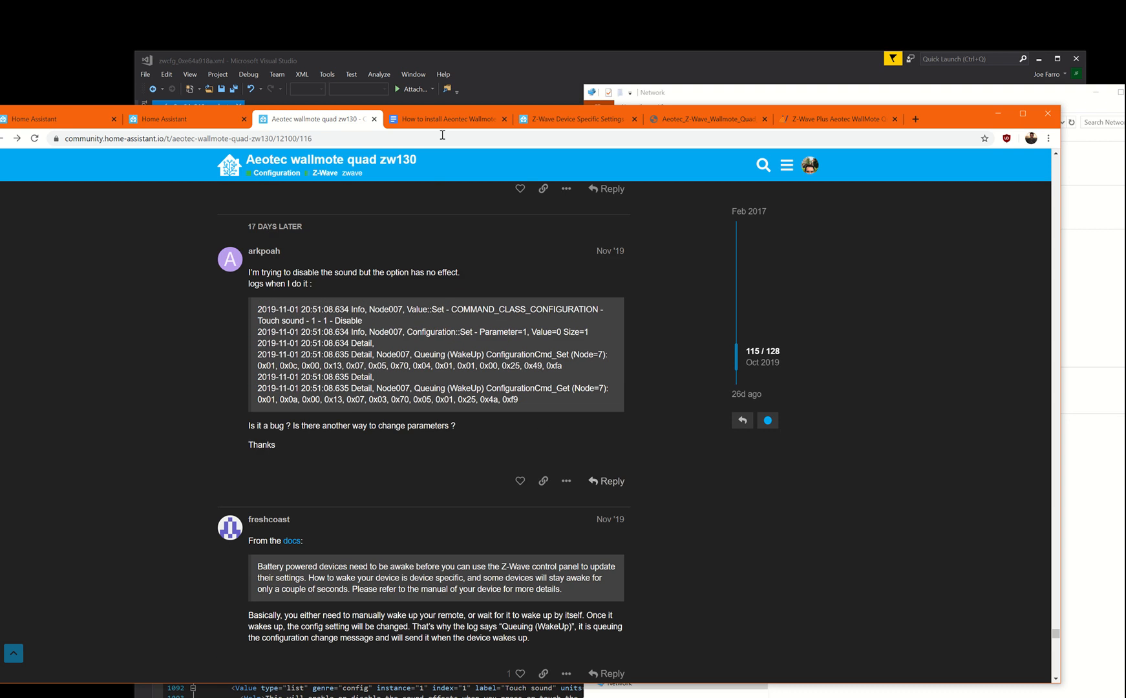
Step: Review the WallMote install document, highlighting the CommandClass id="91" replacement code and the Stop HOMEASSISTANT instruction
{"action": "left_click", "coordinate": [446, 119]}
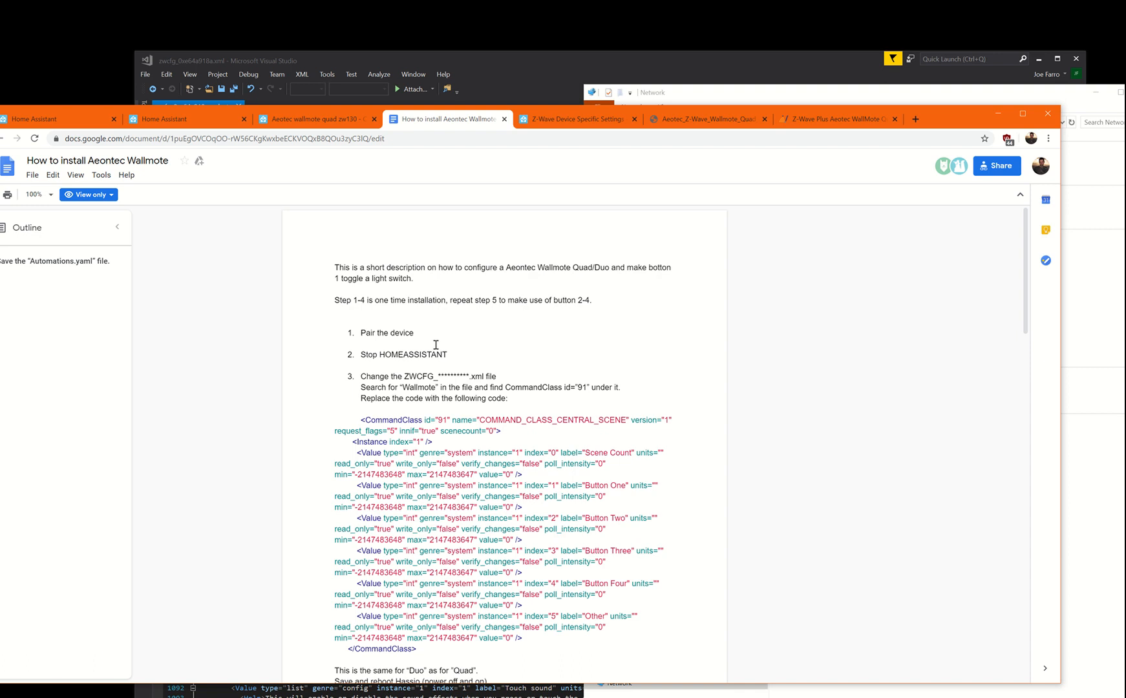
{"action": "scroll", "coordinate": [436, 345], "scroll_direction": "down", "scroll_amount": 3}
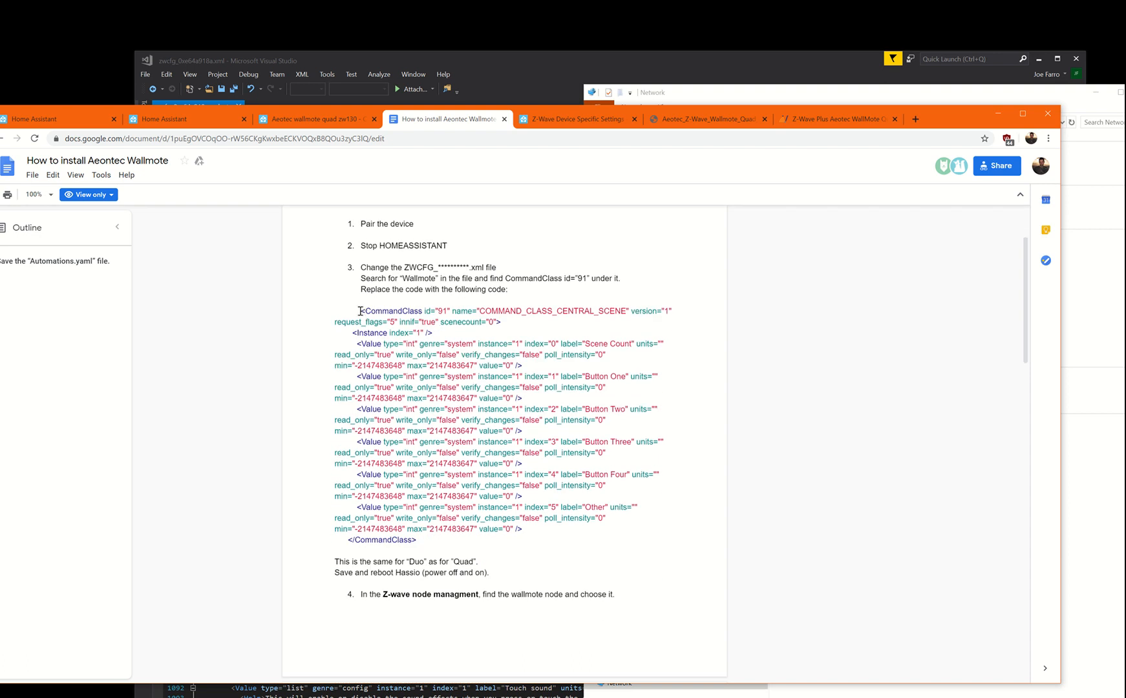
{"action": "left_click_drag", "start_coordinate": [360, 311], "coordinate": [530, 542]}
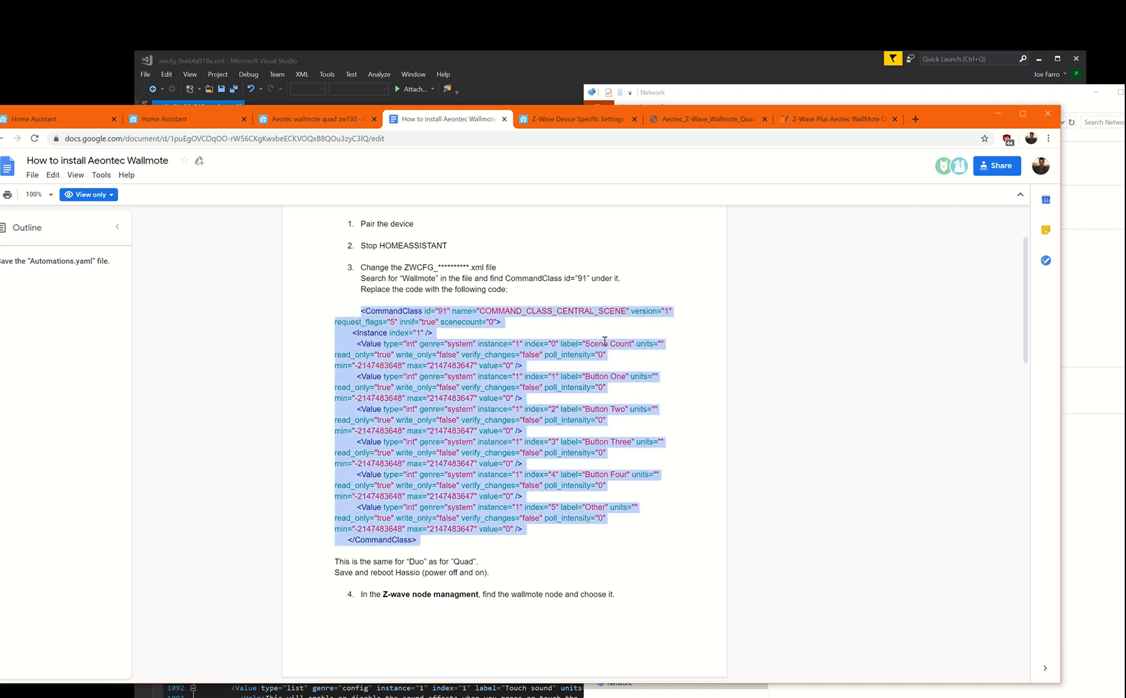
{"action": "scroll", "coordinate": [528, 294], "scroll_direction": "up", "scroll_amount": 3}
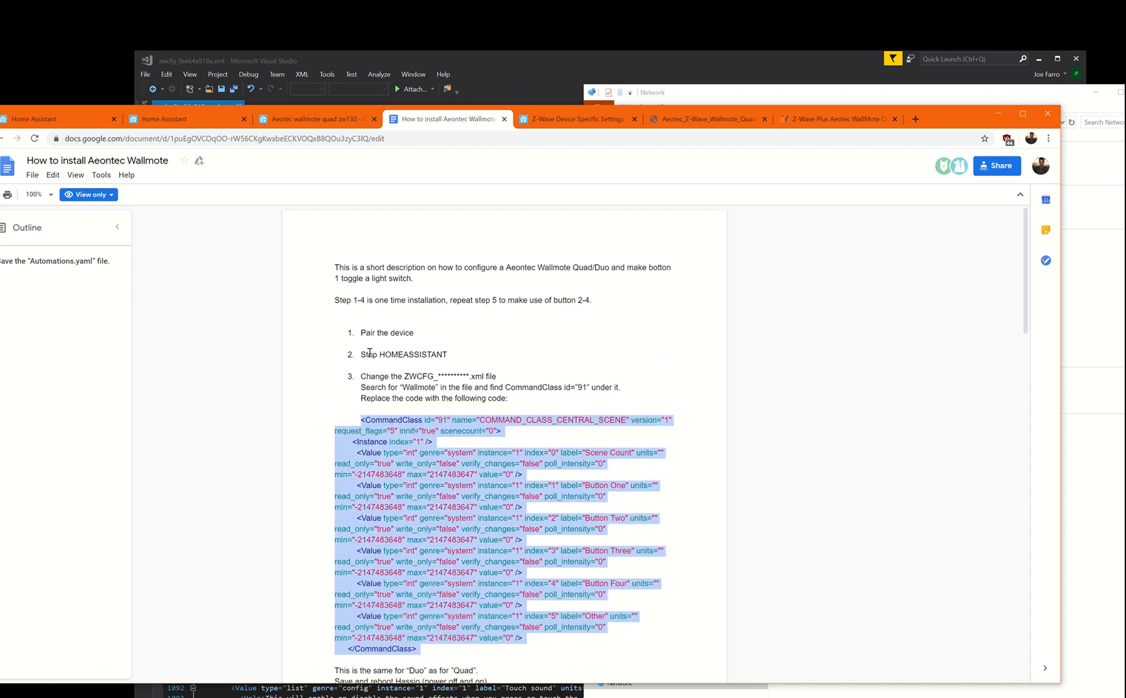
{"action": "left_click_drag", "start_coordinate": [361, 354], "coordinate": [446, 358]}
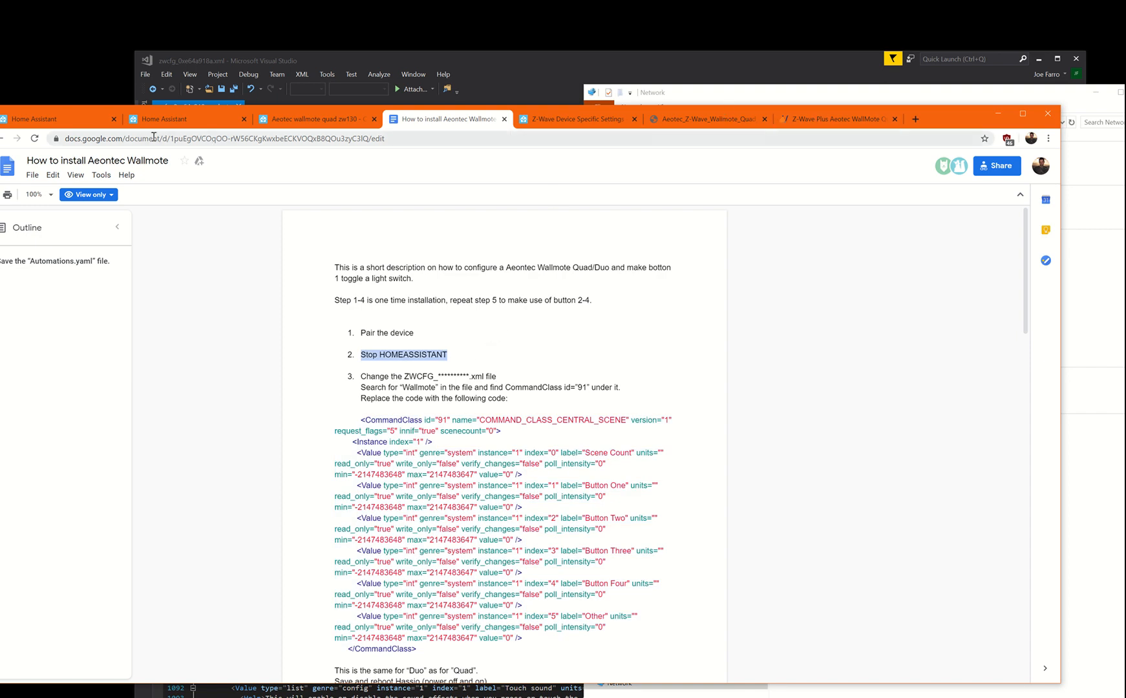
Step: Return to Home Assistant's Z-Wave page, view the OZW log tail for the last 20 lines, and close the log window
{"action": "left_click", "coordinate": [61, 119]}
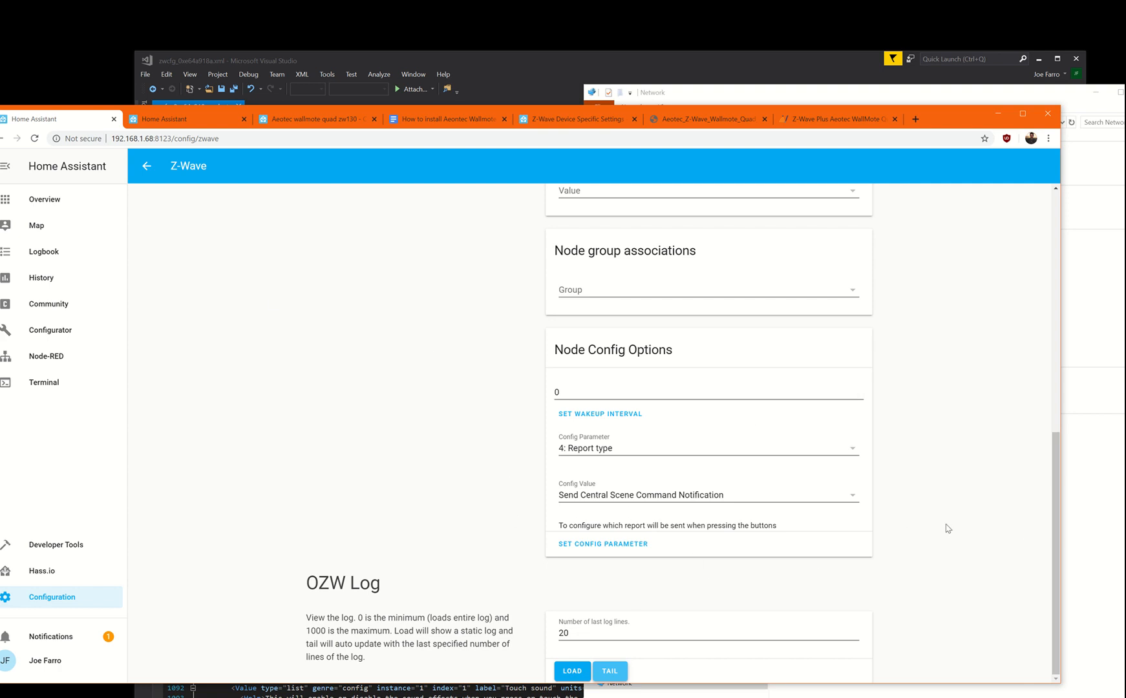
{"action": "left_click", "coordinate": [608, 672]}
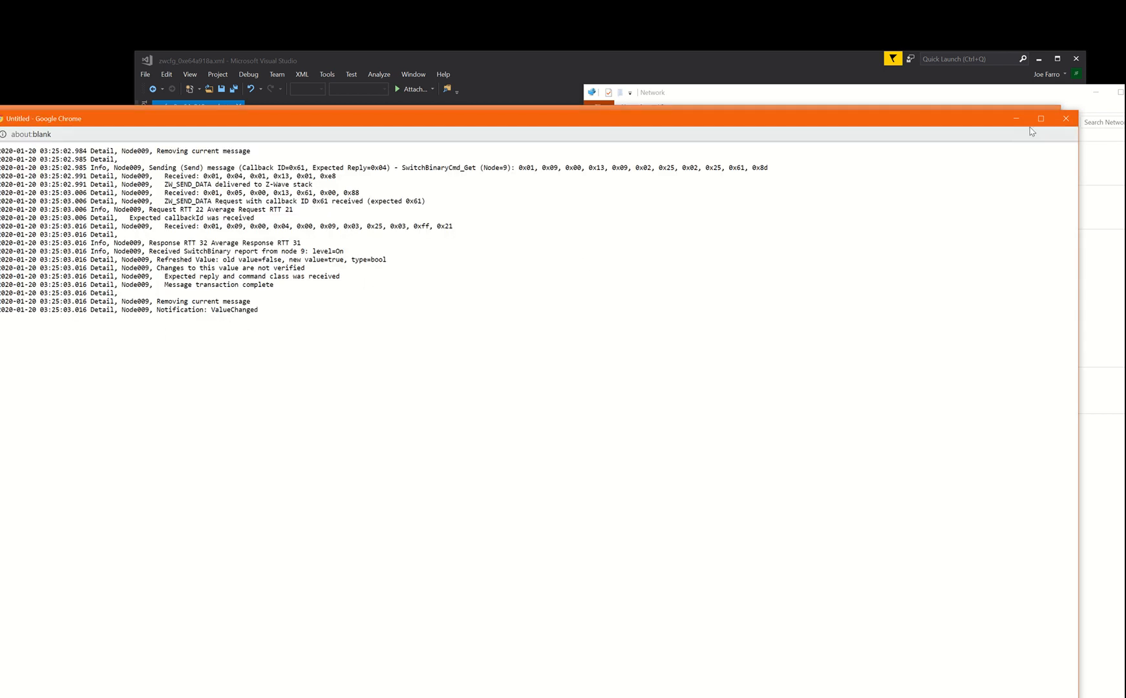
{"action": "left_click", "coordinate": [1065, 121]}
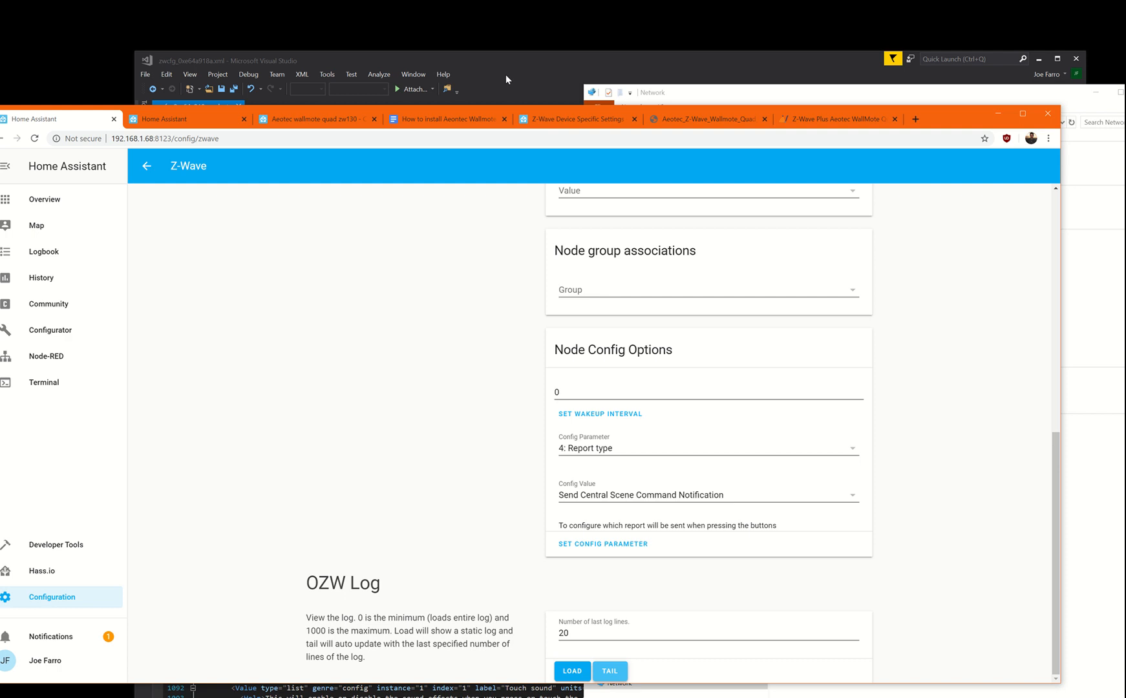
{"action": "mouse_move", "coordinate": [496, 2]}
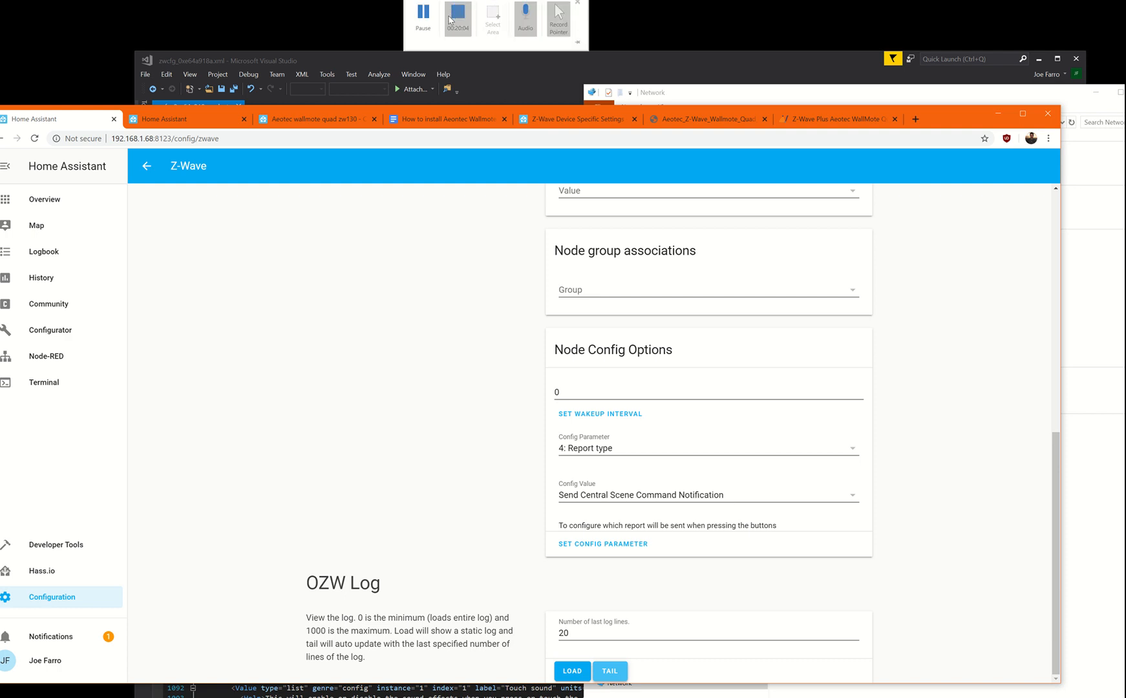